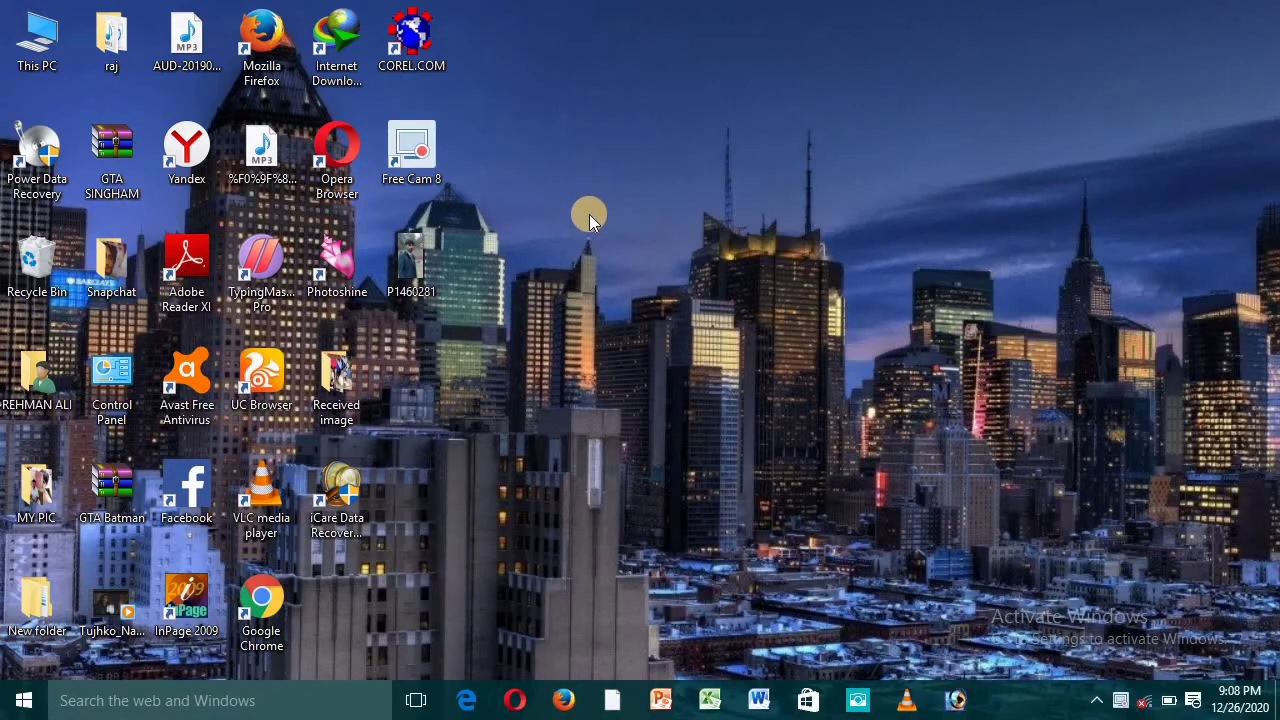
# - Launch Adobe Photoshop 7.0 from the app tiles
pyautogui.press('super')
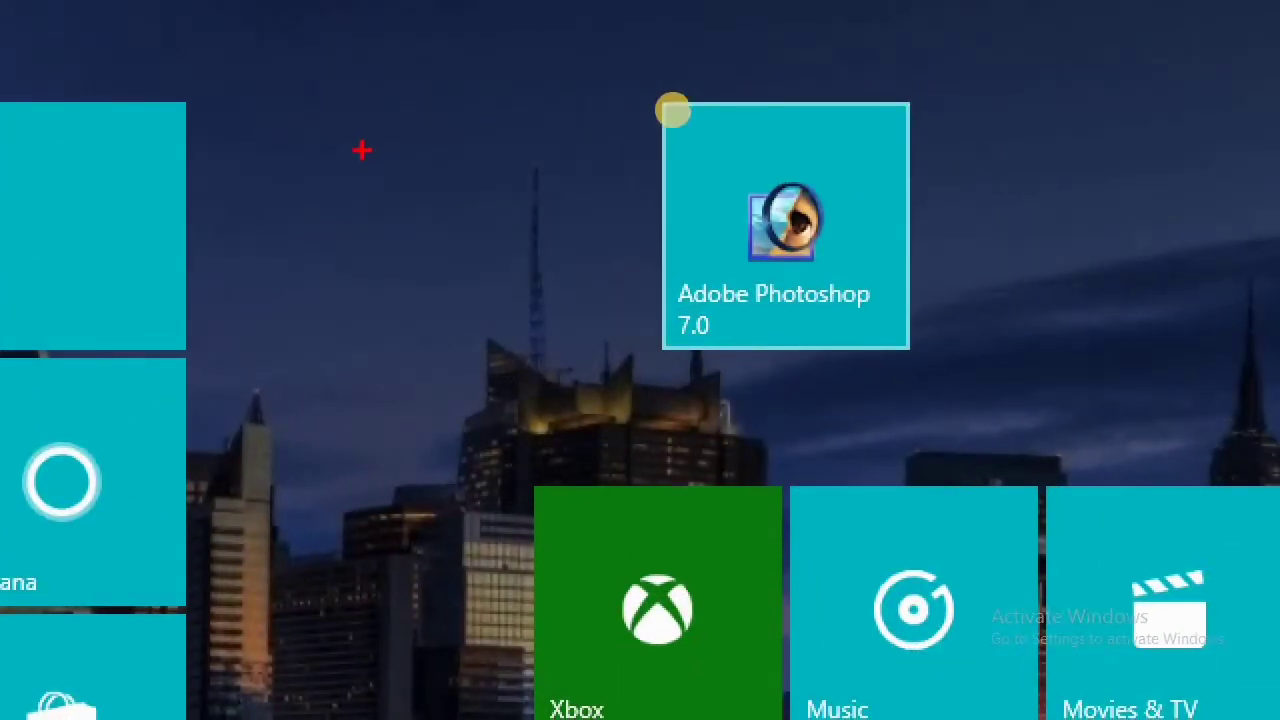
pyautogui.moveTo(594, 42)
pyautogui.mouseDown()
pyautogui.moveTo(963, 430)
pyautogui.moveTo(996, 436)
pyautogui.mouseUp()
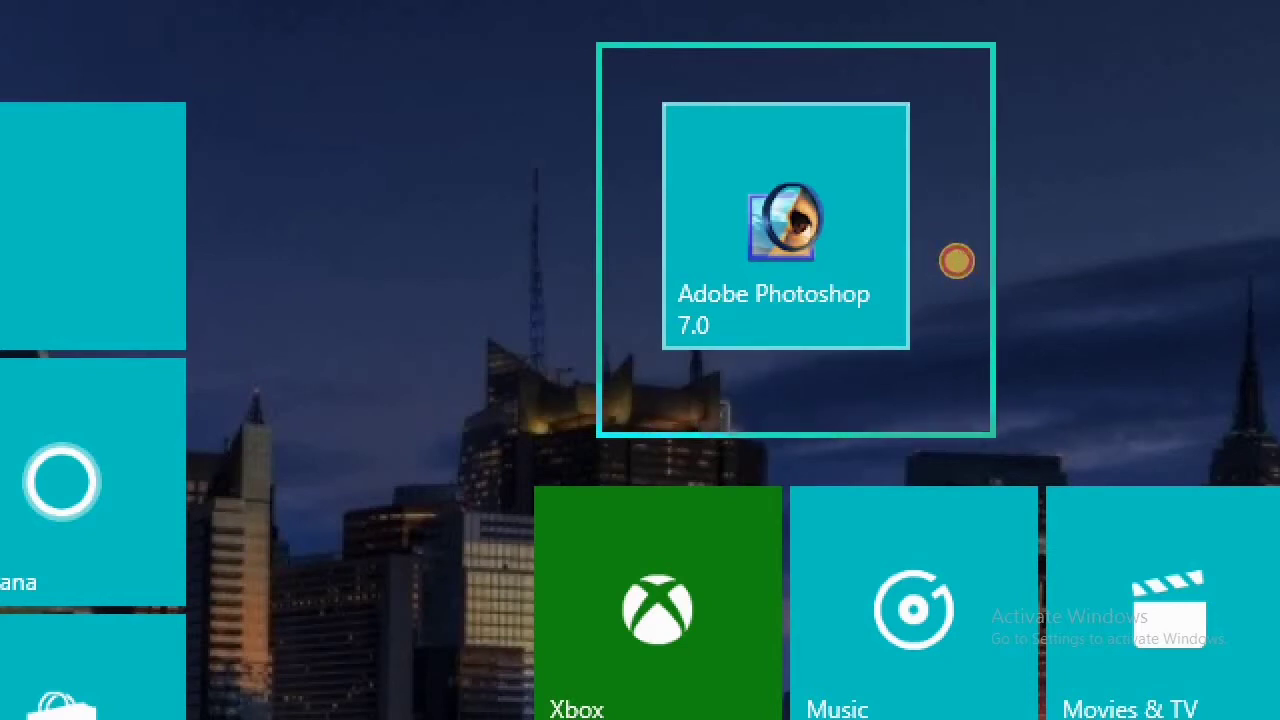
pyautogui.press('r')
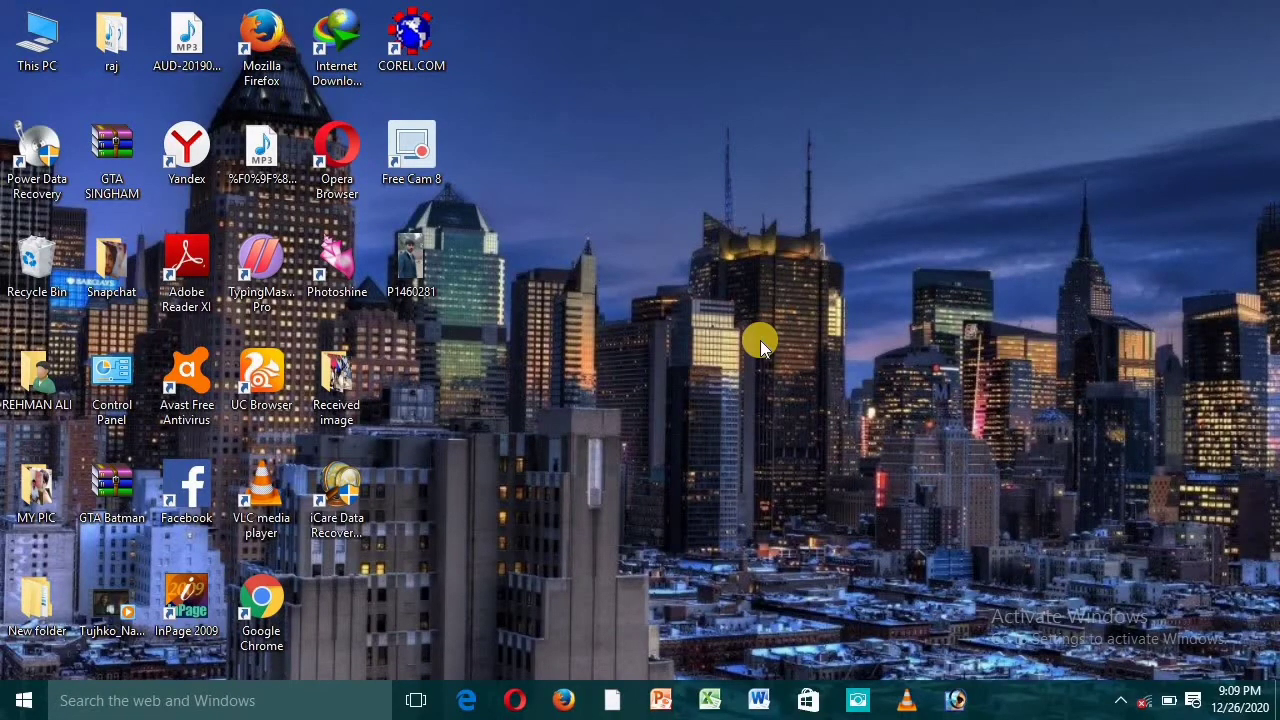
pyautogui.click(942, 703)
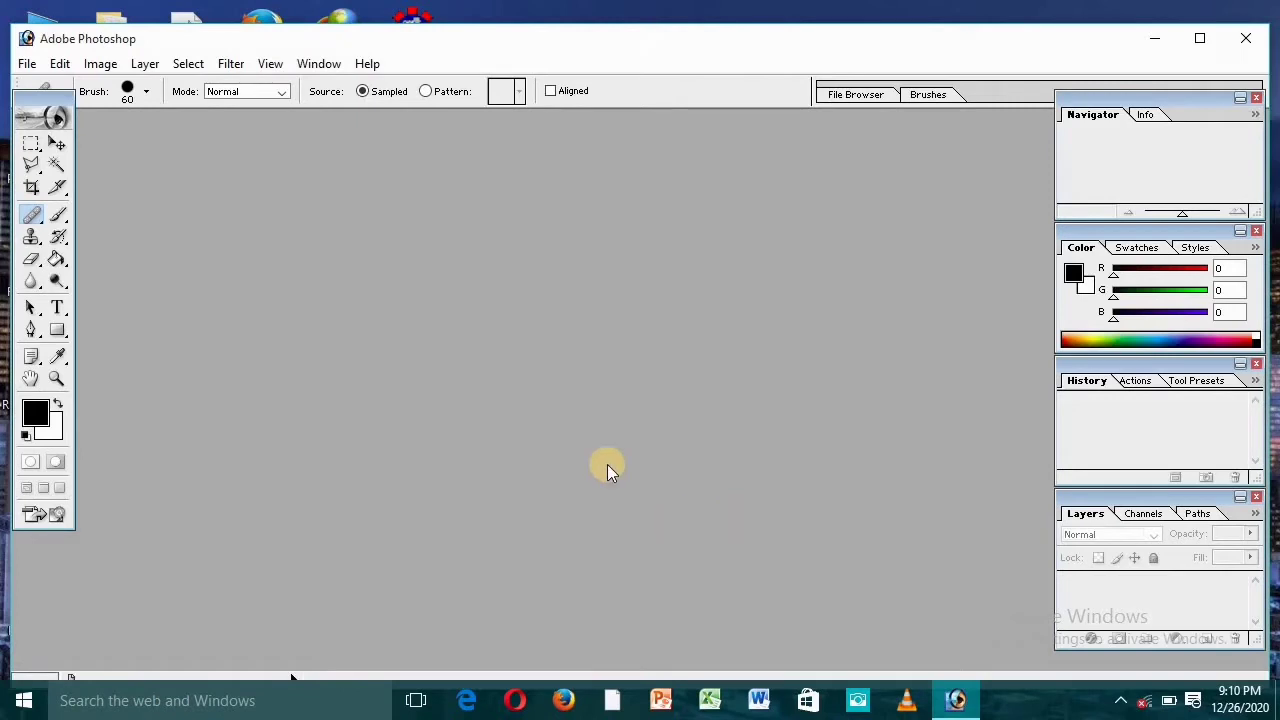
# - Open the photo P1460281.JPG from the Desktop
pyautogui.doubleClick(554, 353)
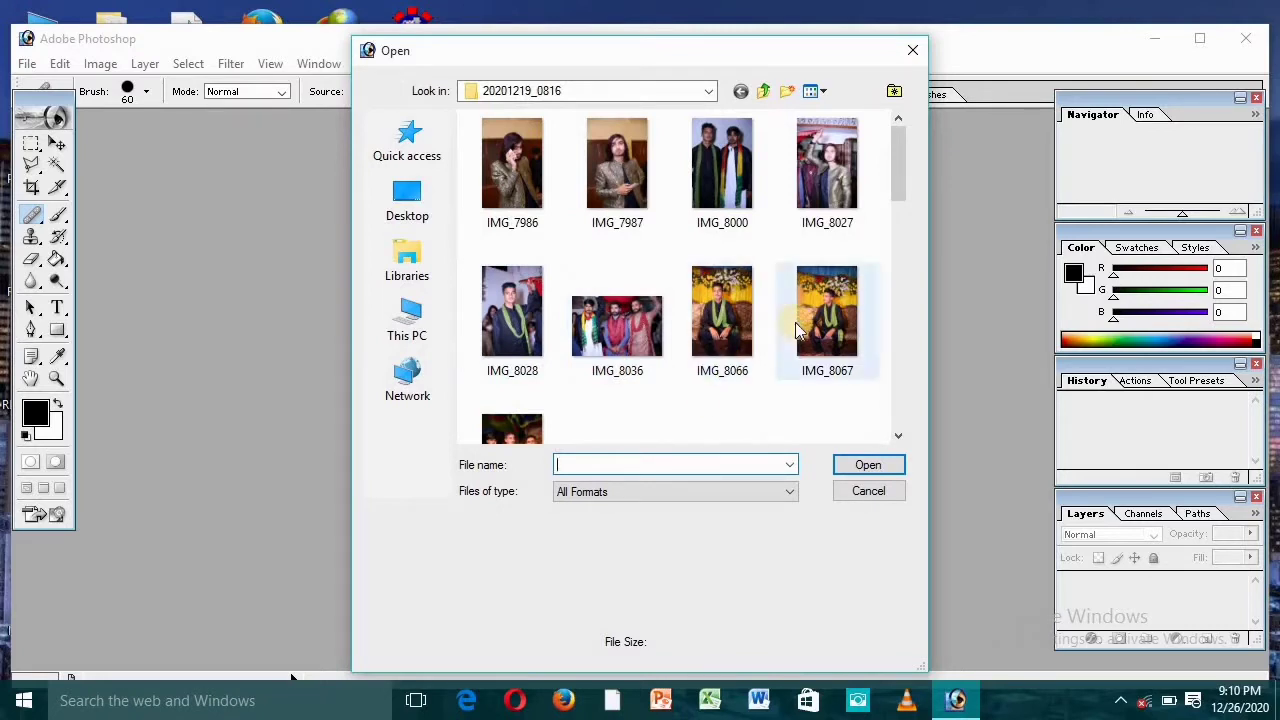
pyautogui.click(407, 203)
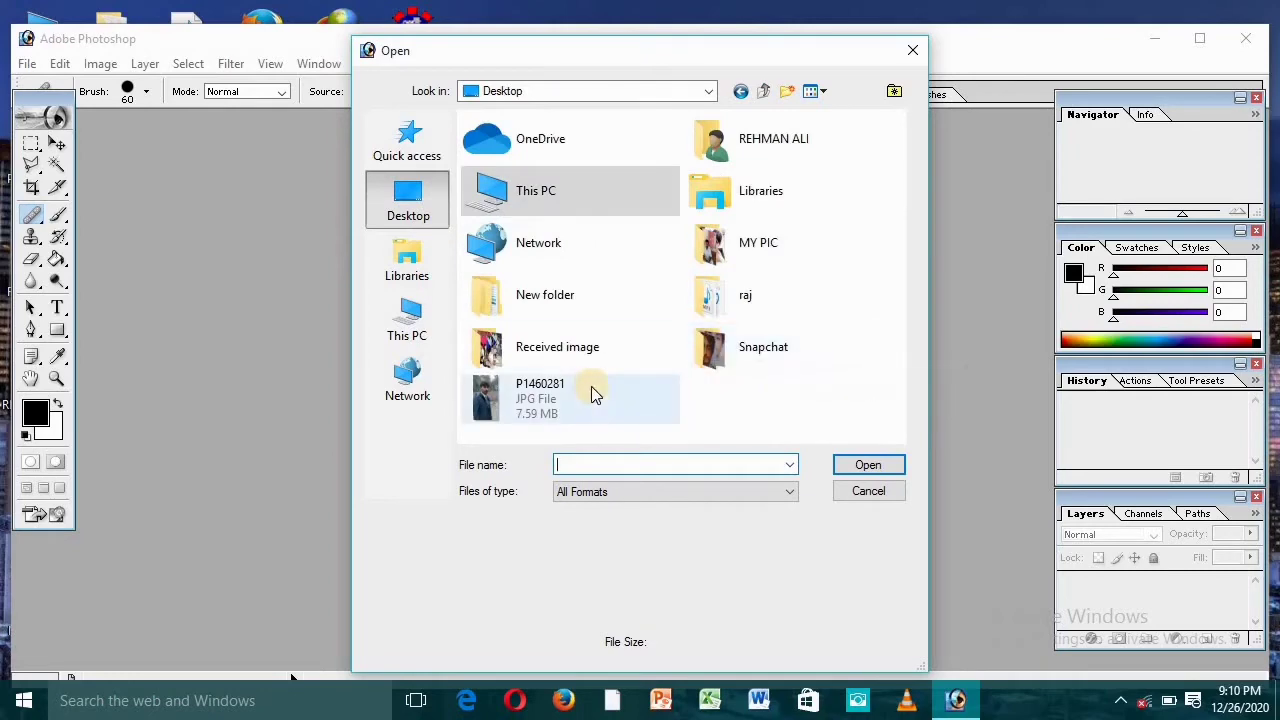
pyautogui.click(591, 389)
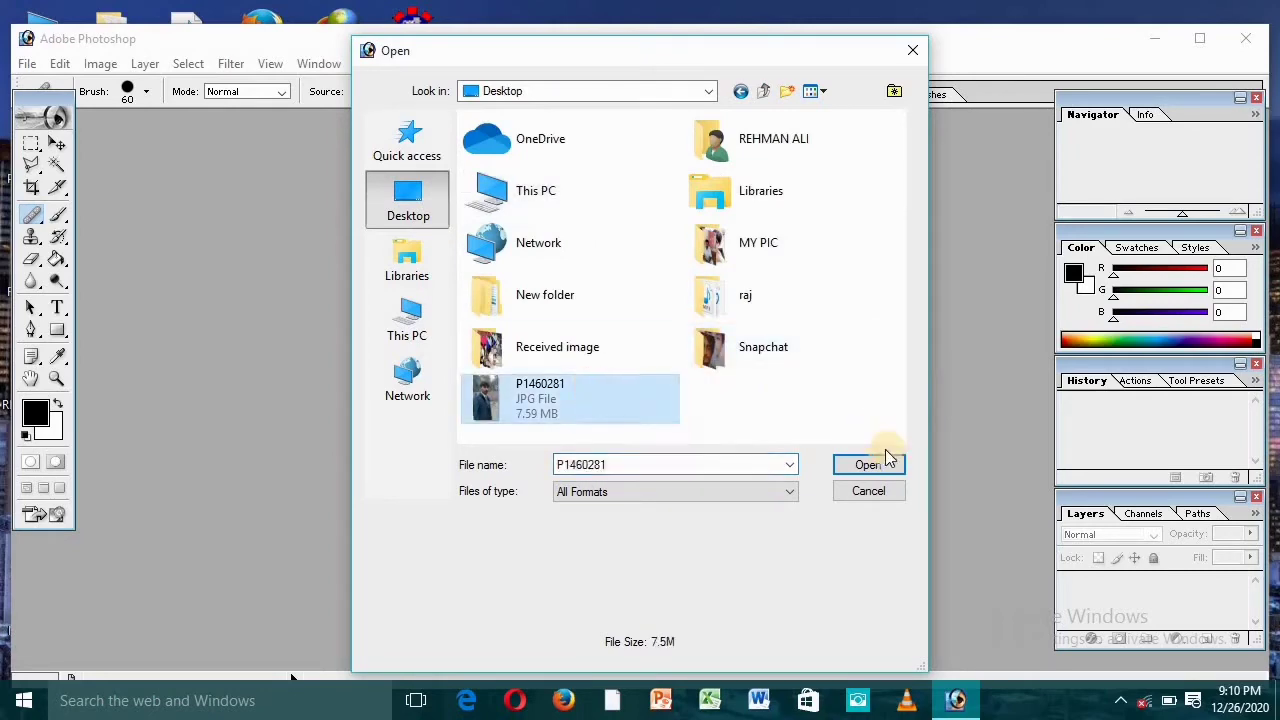
pyautogui.click(878, 466)
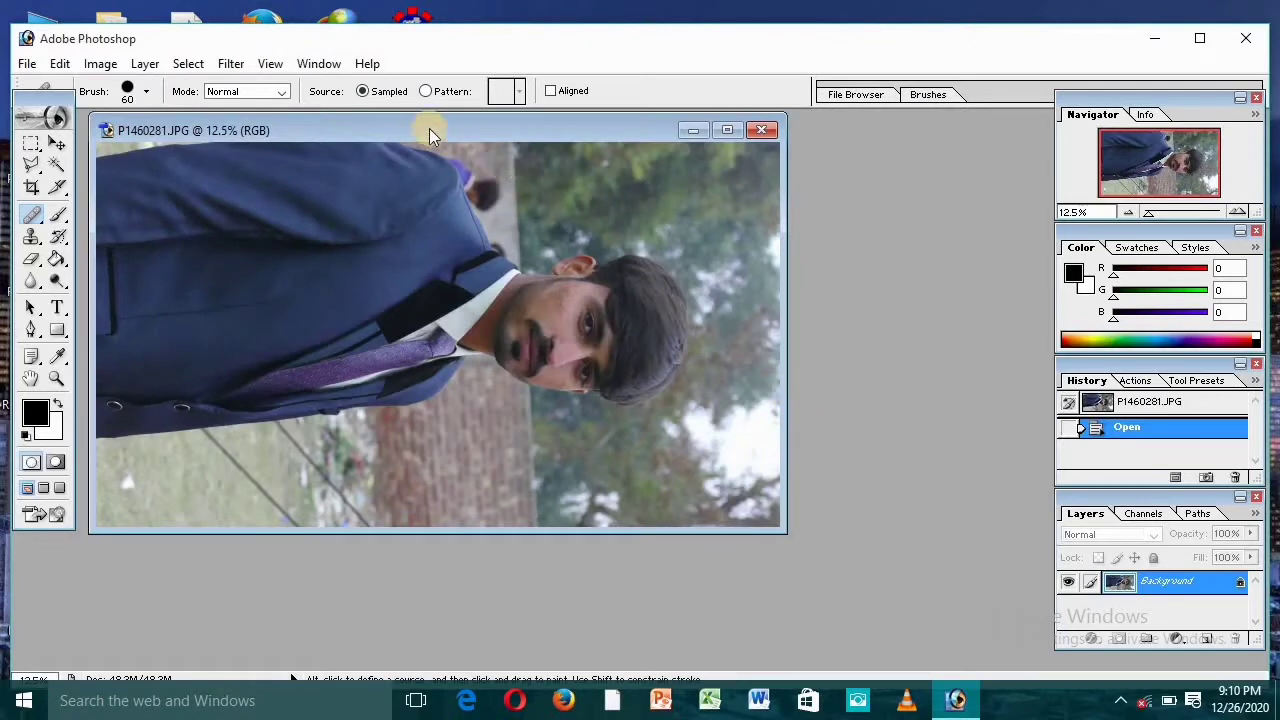
# - Rotate the canvas 90° CCW so the portrait stands upright, and maximize its window
pyautogui.moveTo(429, 128)
pyautogui.mouseDown()
pyautogui.moveTo(552, 180)
pyautogui.moveTo(550, 193)
pyautogui.mouseUp()
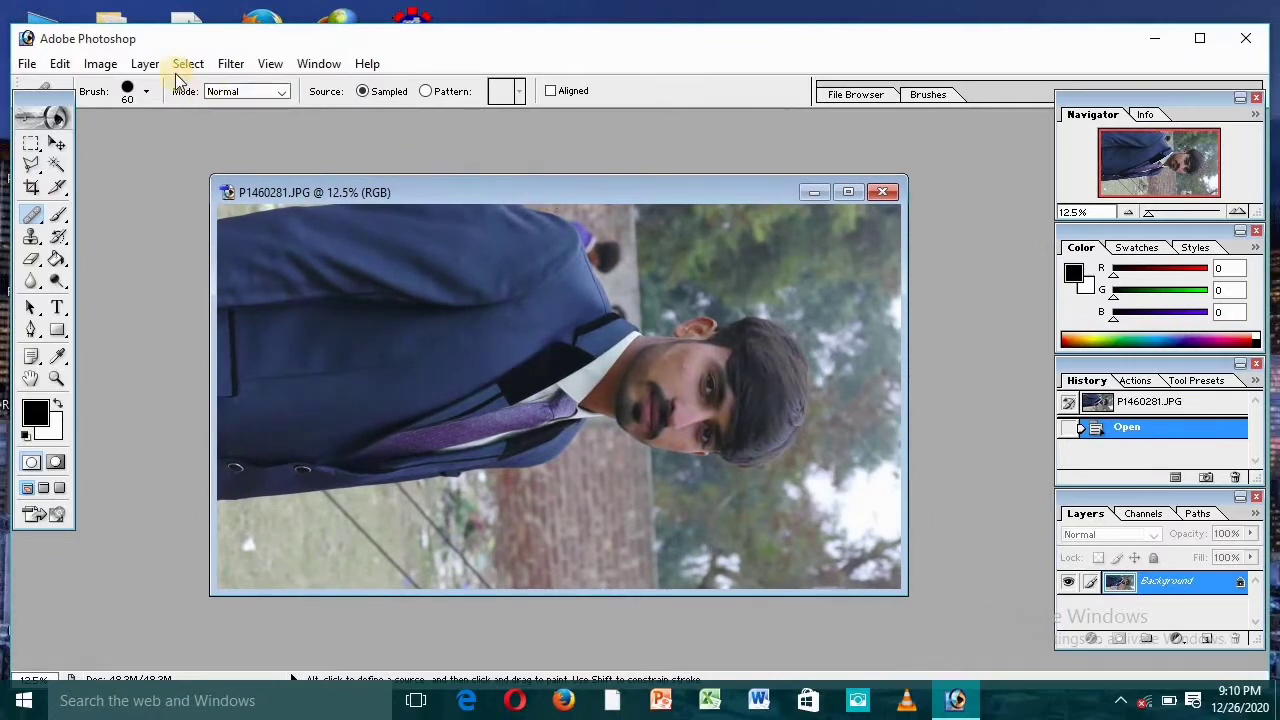
pyautogui.click(102, 64)
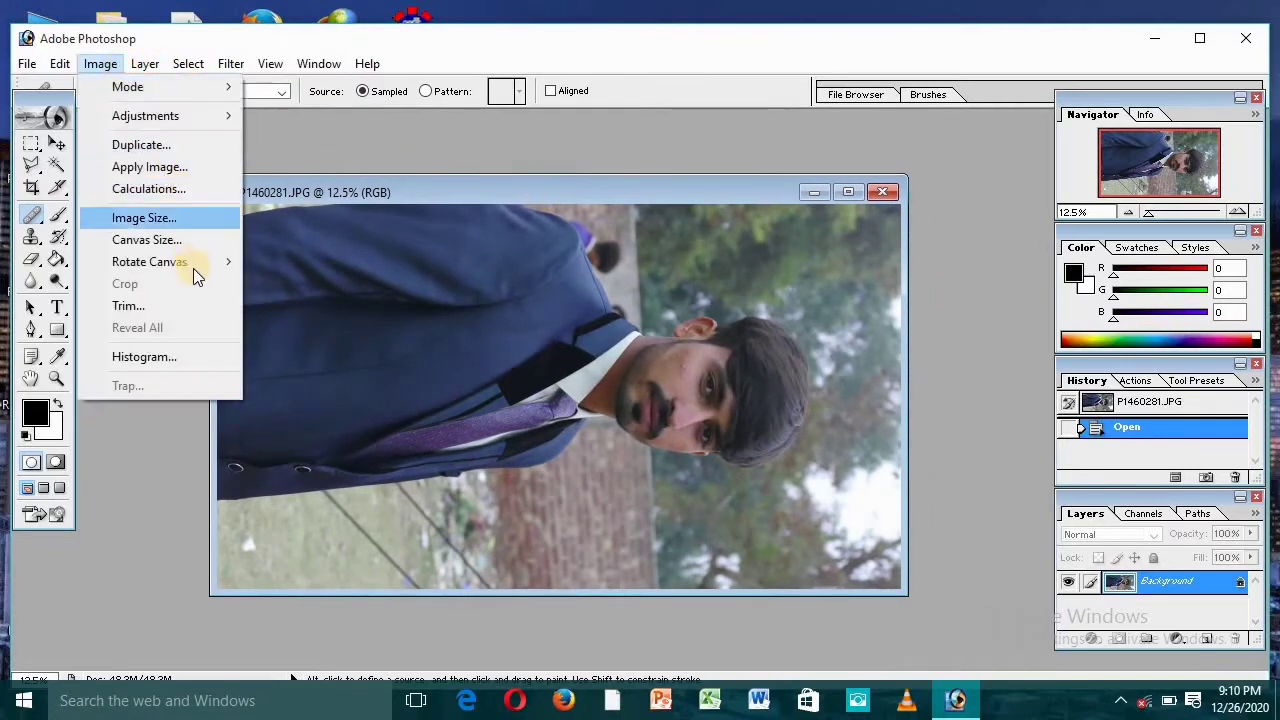
pyautogui.moveTo(149, 261)
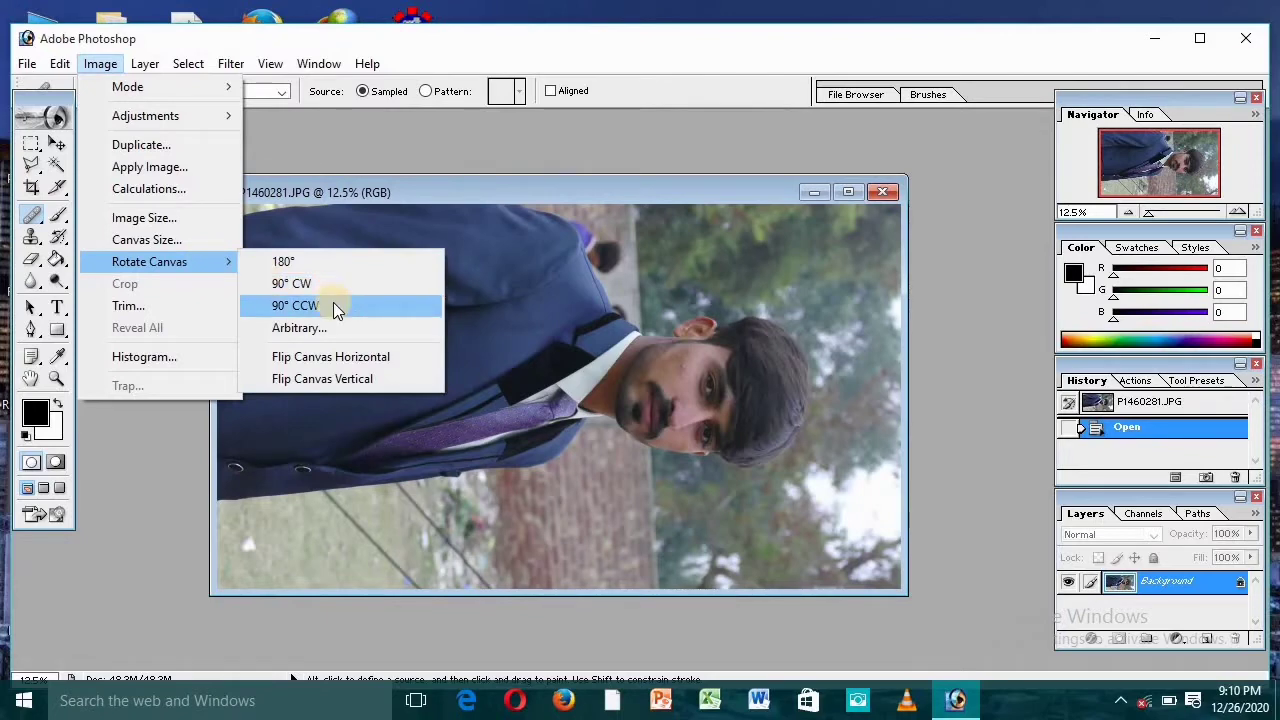
pyautogui.click(335, 306)
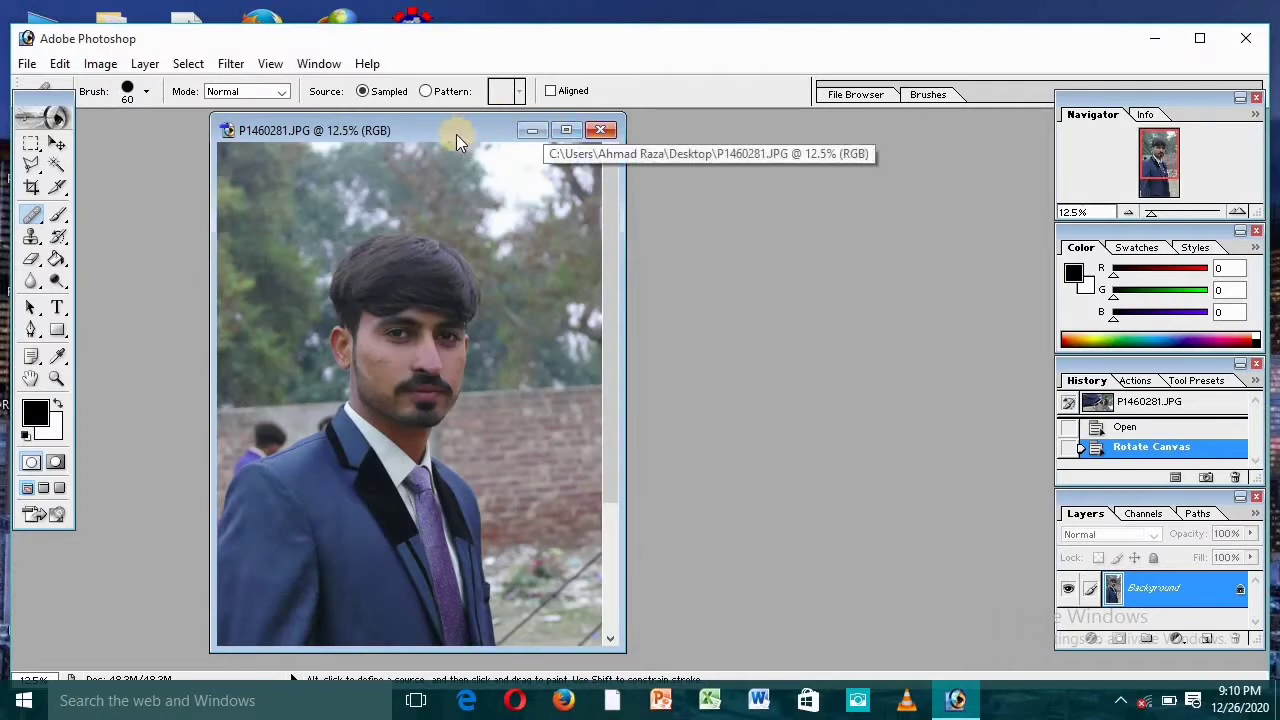
pyautogui.moveTo(441, 129); pyautogui.dragTo(570, 130)
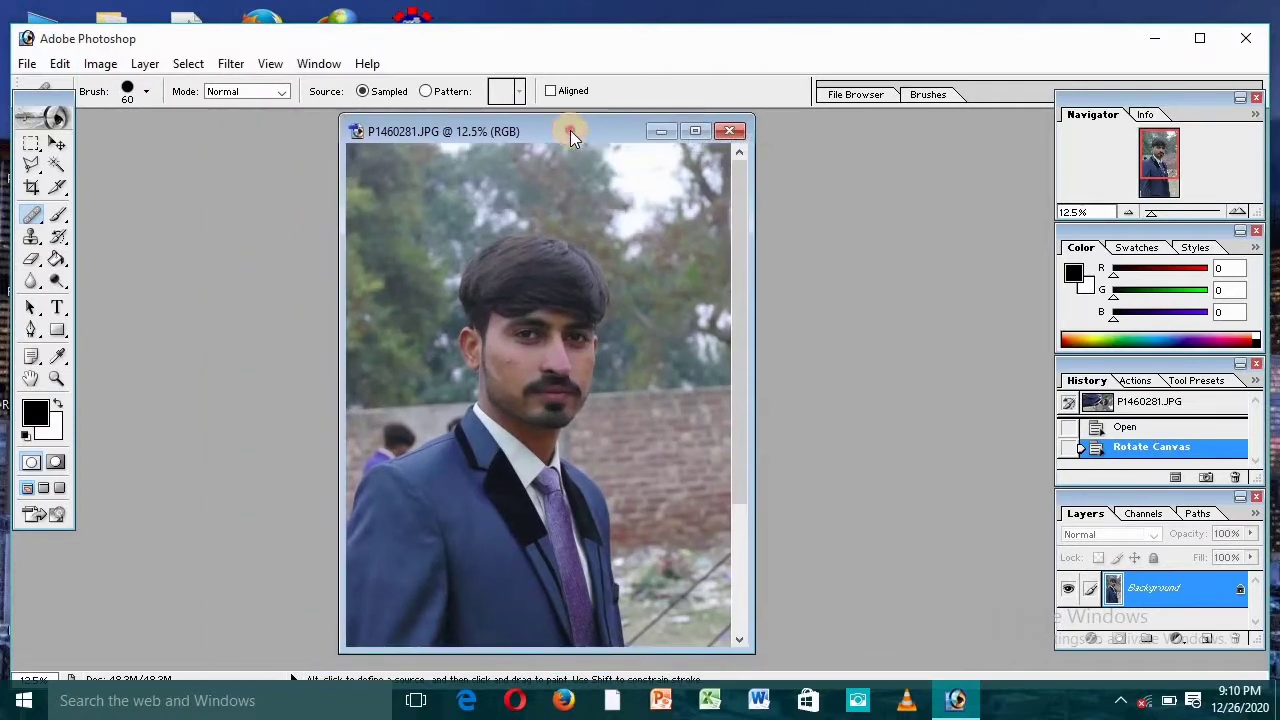
pyautogui.click(696, 133)
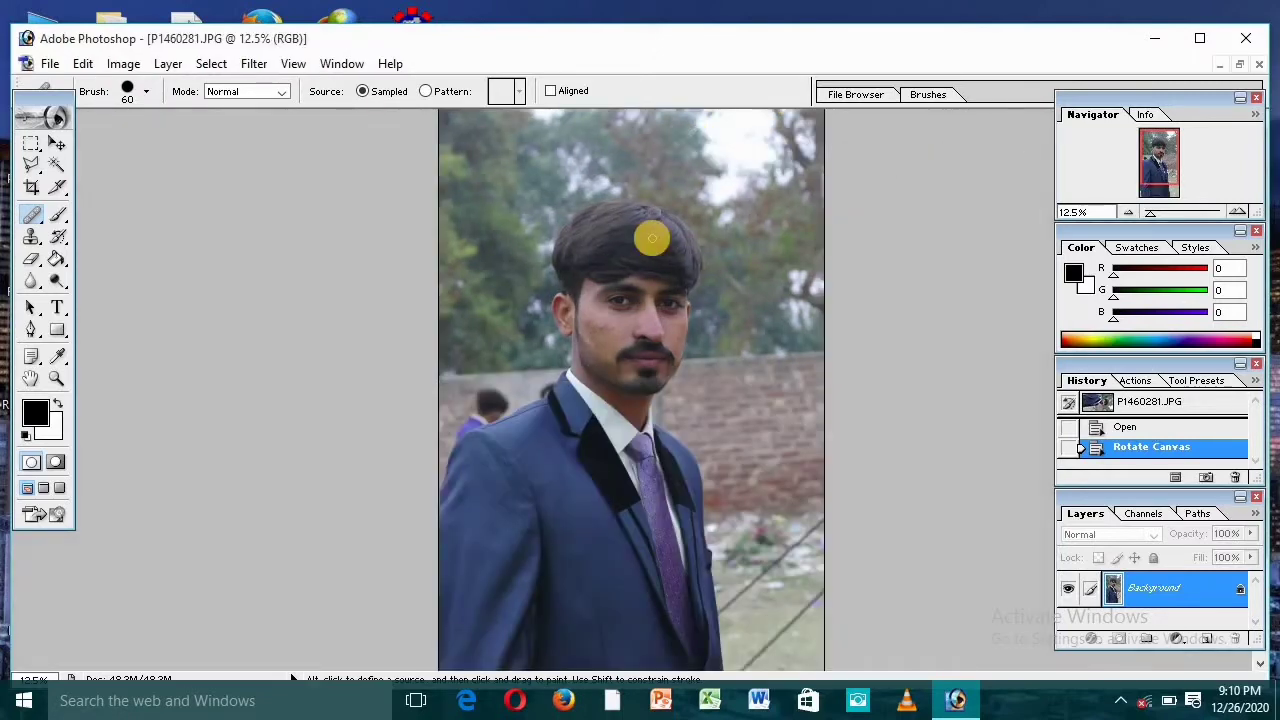
# - Zoom in twice and pan until the man's face and hair fill the view
pyautogui.press('ctrl')
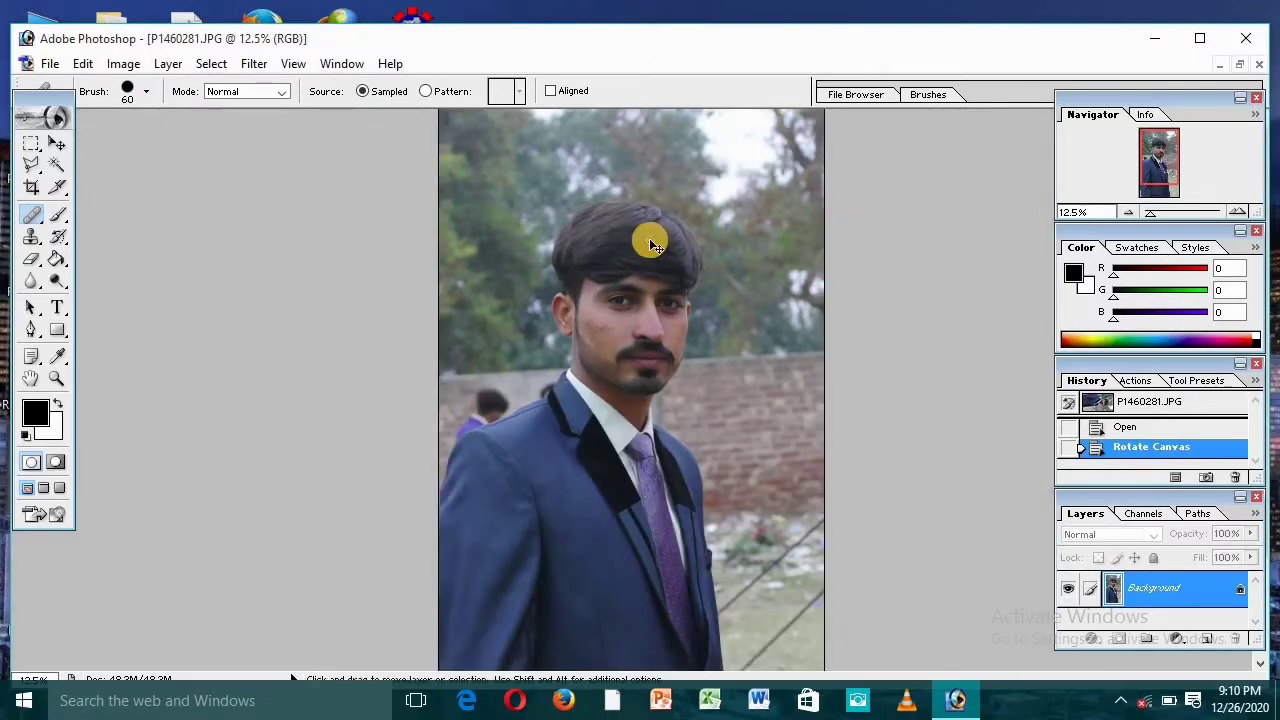
pyautogui.hotkey('ctrl', '+')
pyautogui.hotkey('ctrl', '+')
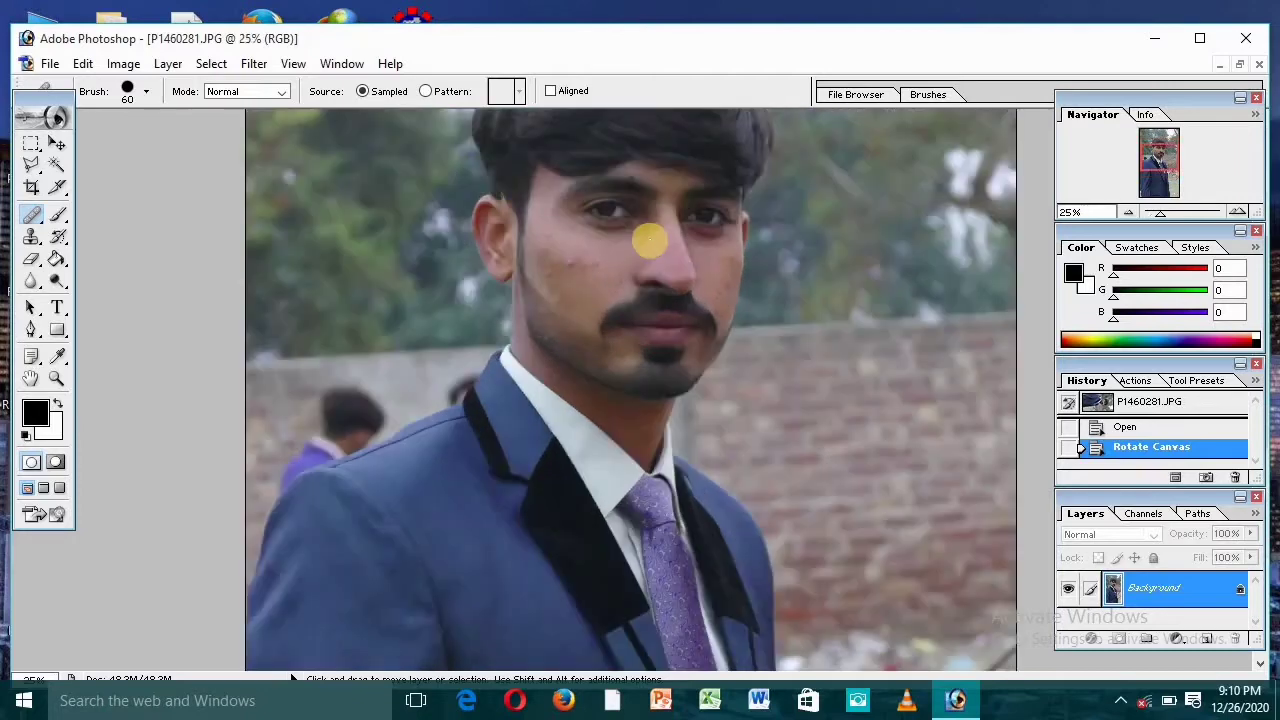
pyautogui.press('space')
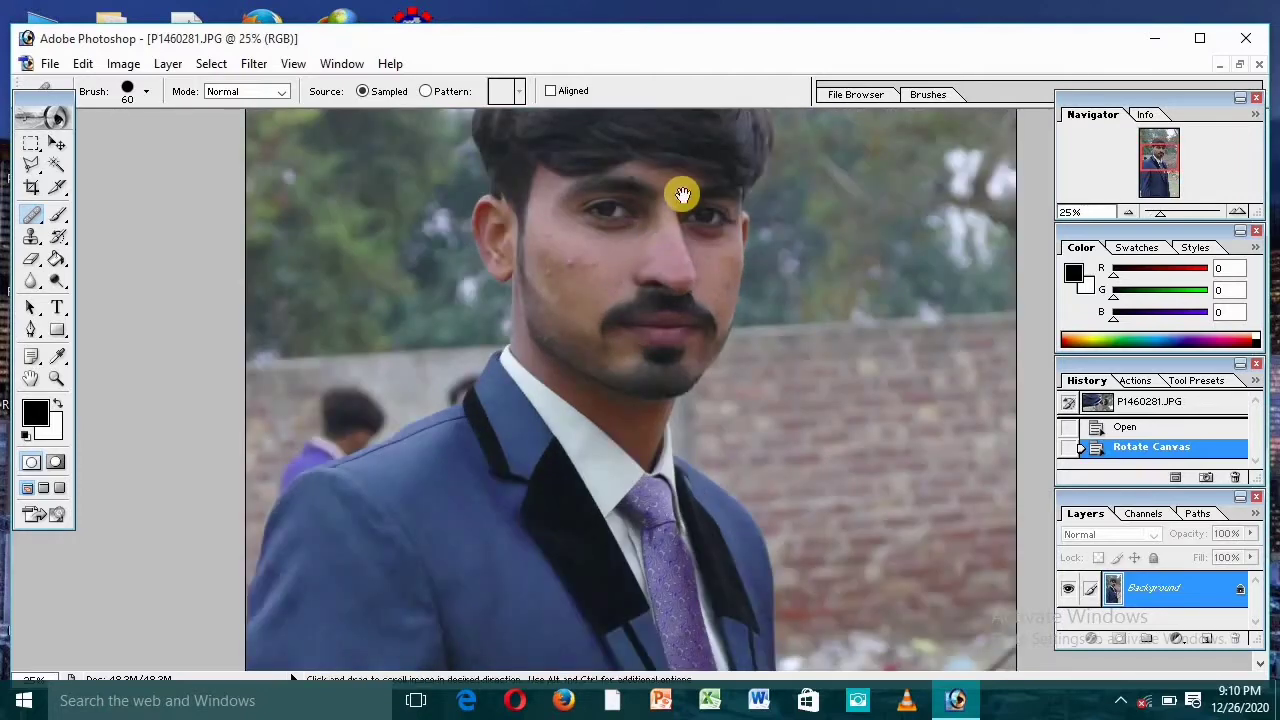
pyautogui.press('space')
pyautogui.moveTo(680, 195)
pyautogui.mouseDown()
pyautogui.moveTo(645, 303)
pyautogui.moveTo(531, 222)
pyautogui.moveTo(542, 343)
pyautogui.mouseUp()
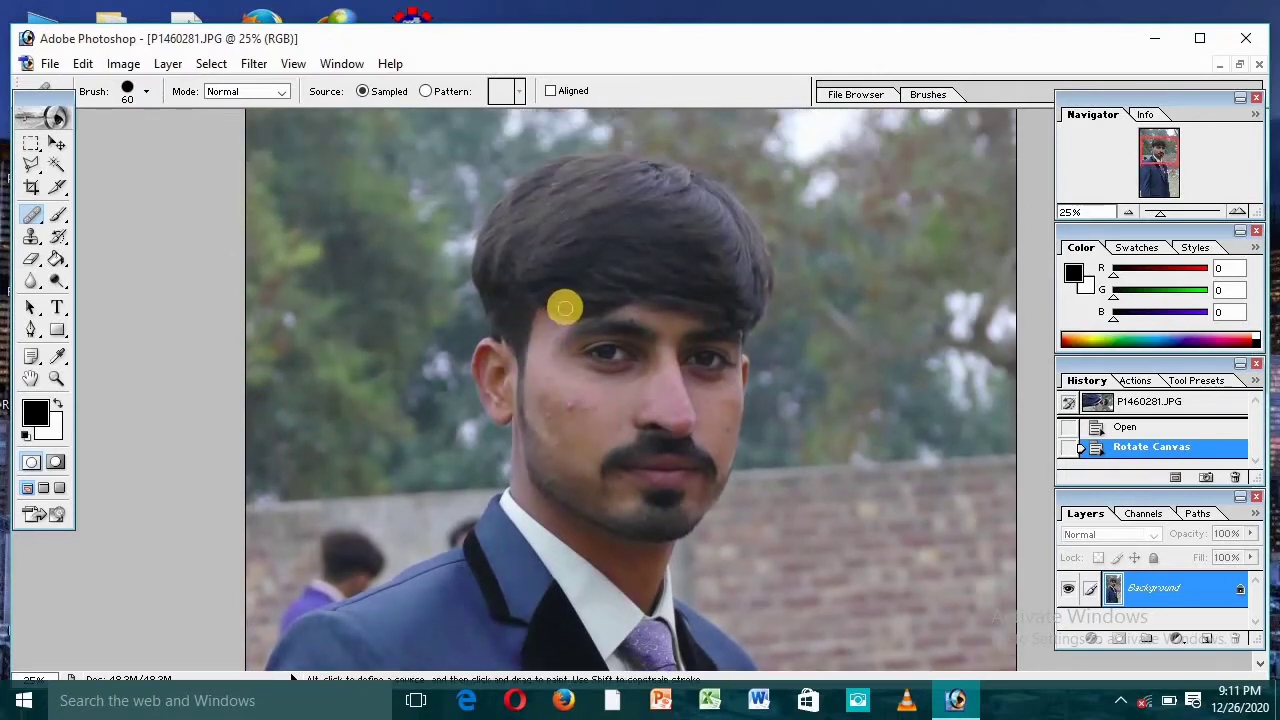
pyautogui.hotkey('ctrl', '+')
pyautogui.keyDown('alt'); pyautogui.click(564, 305); pyautogui.keyUp('alt')
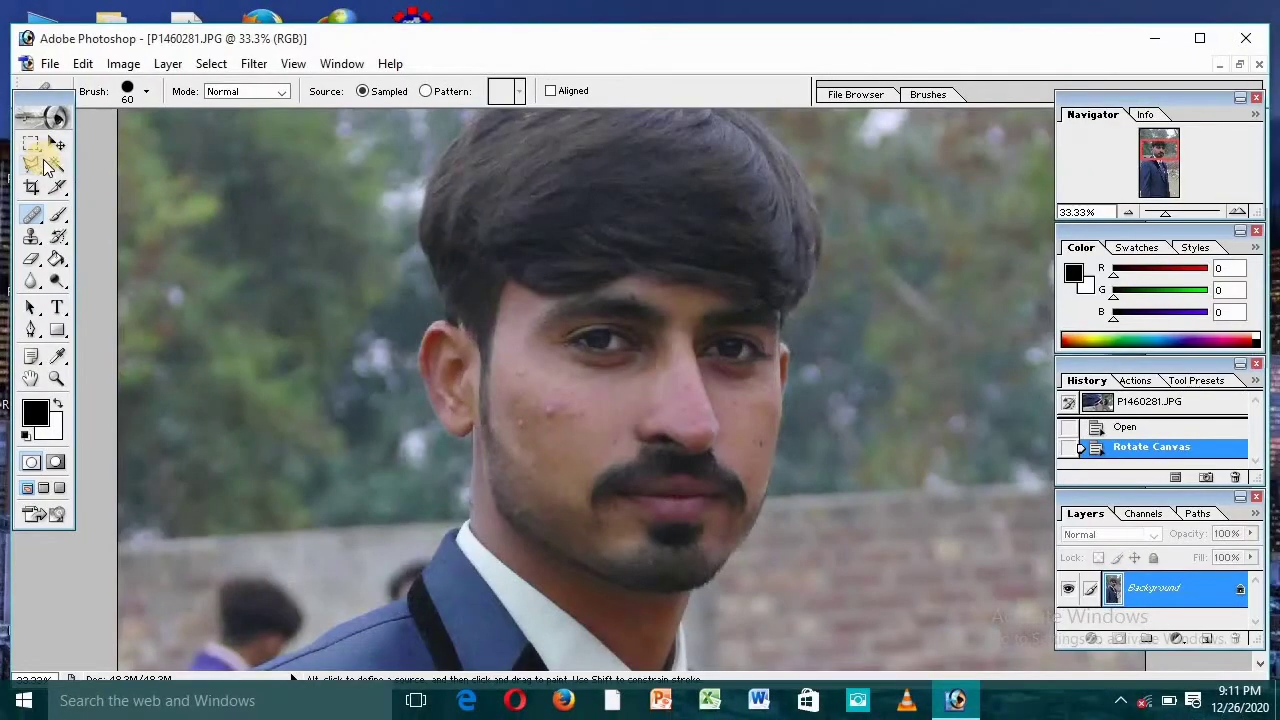
# - Magic Wand-select the cheek skin, then add the forehead and ear areas
pyautogui.click(55, 165)
pyautogui.click(467, 333)
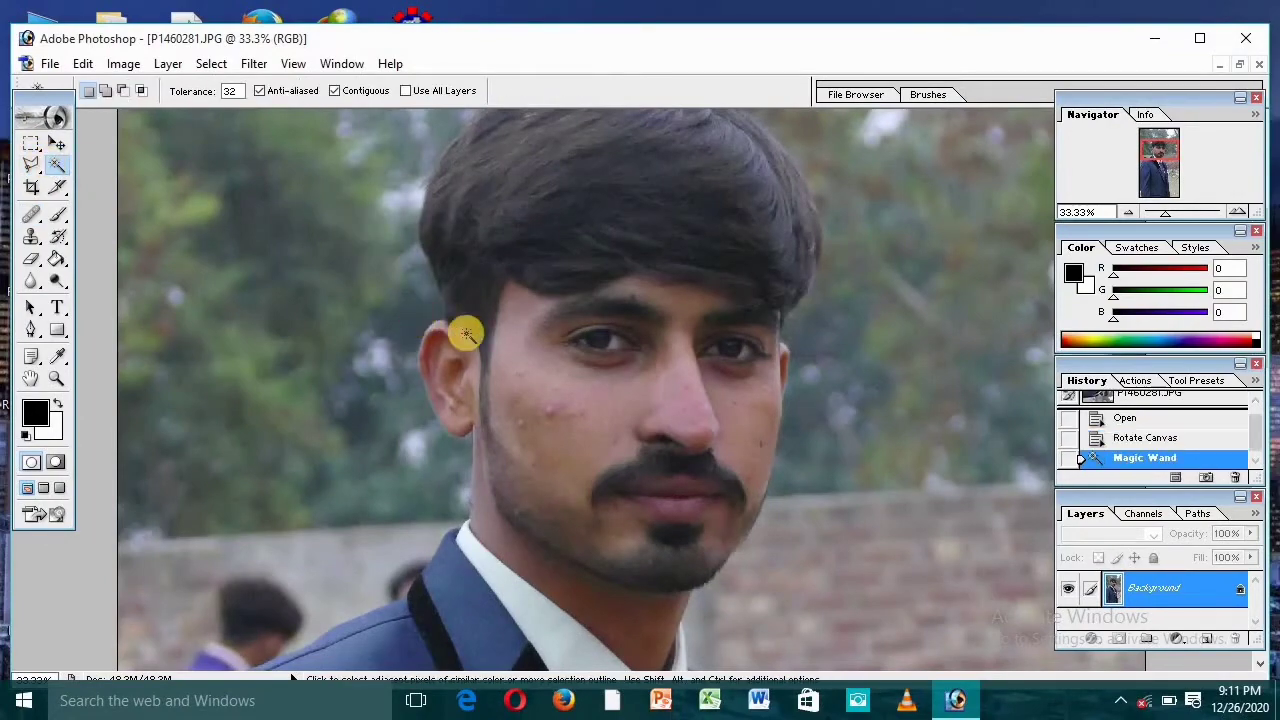
pyautogui.click(527, 391)
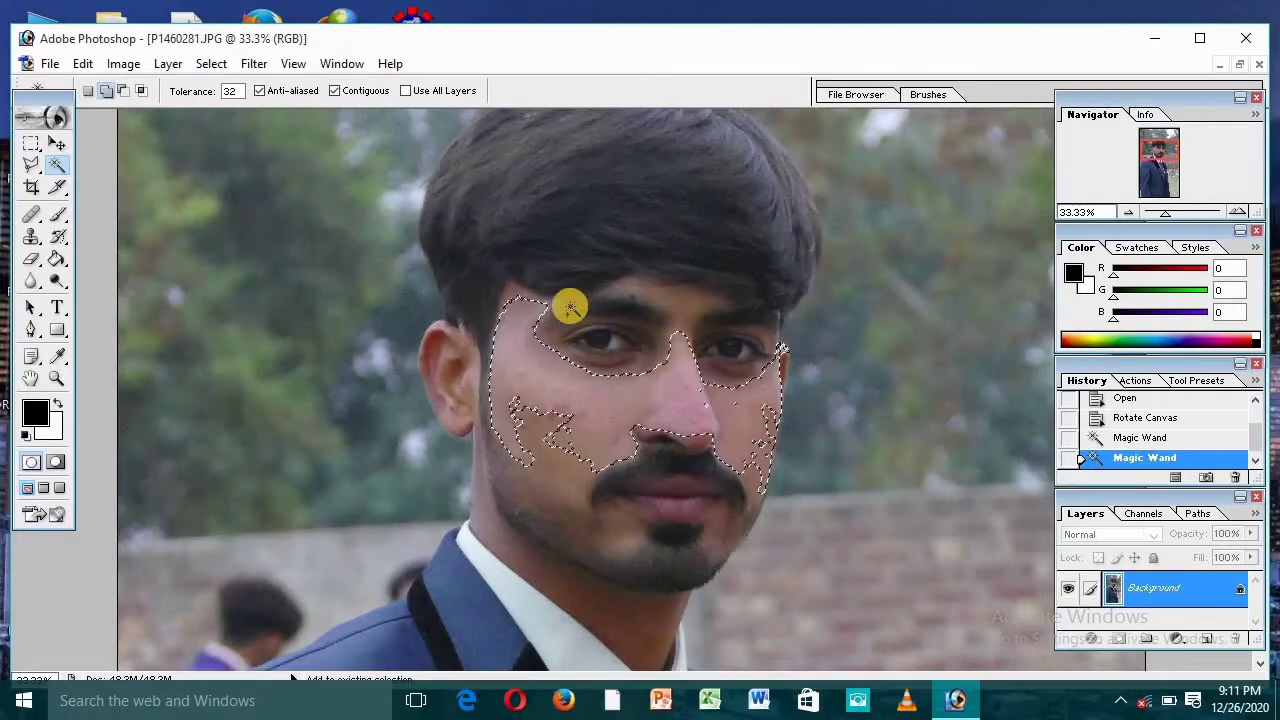
pyautogui.press('shift')
pyautogui.keyDown('shift'); pyautogui.click(517, 294); pyautogui.keyUp('shift')
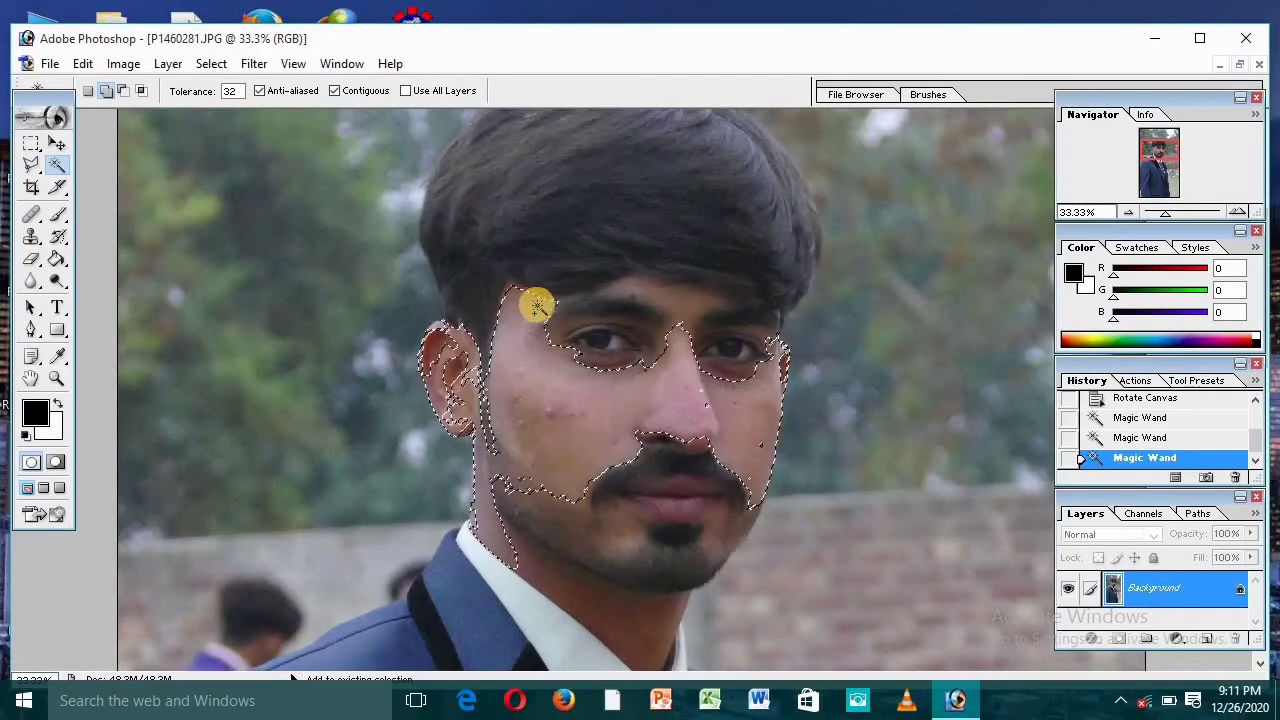
pyautogui.keyDown('shift'); pyautogui.click(446, 368); pyautogui.keyUp('shift')
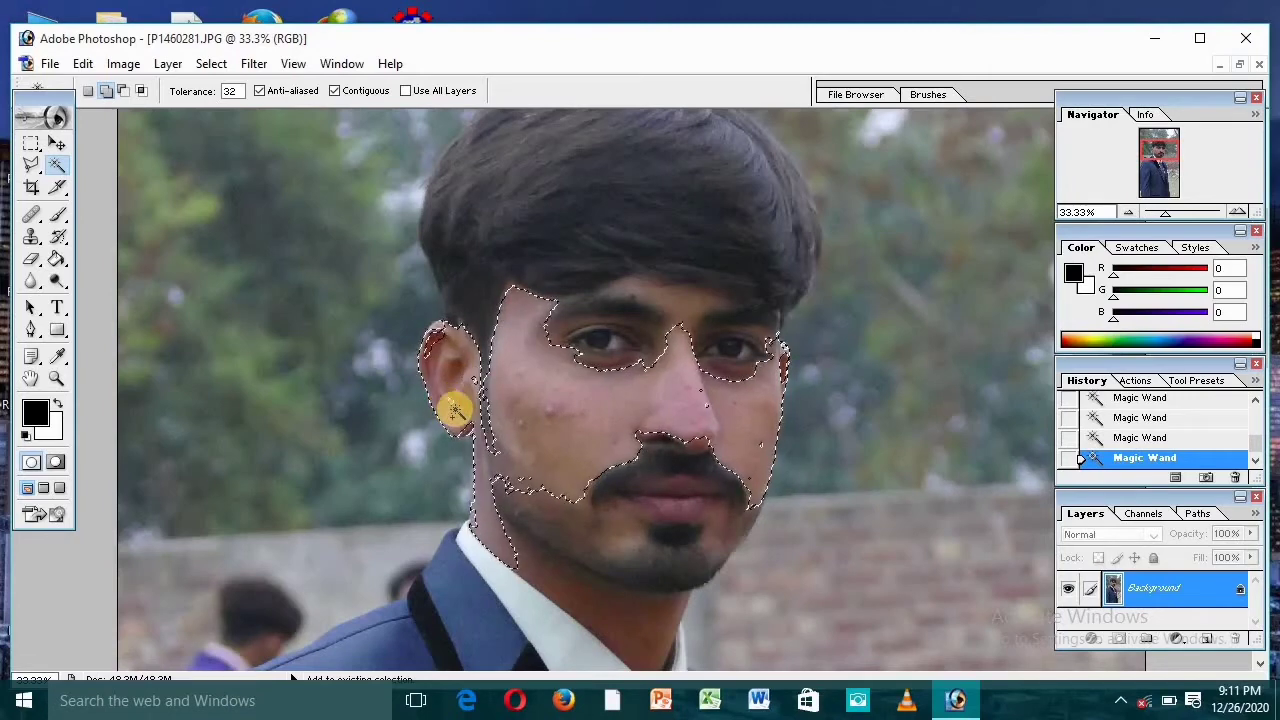
pyautogui.keyDown('shift'); pyautogui.click(451, 393); pyautogui.keyUp('shift')
pyautogui.keyDown('shift'); pyautogui.click(437, 329); pyautogui.keyUp('shift')
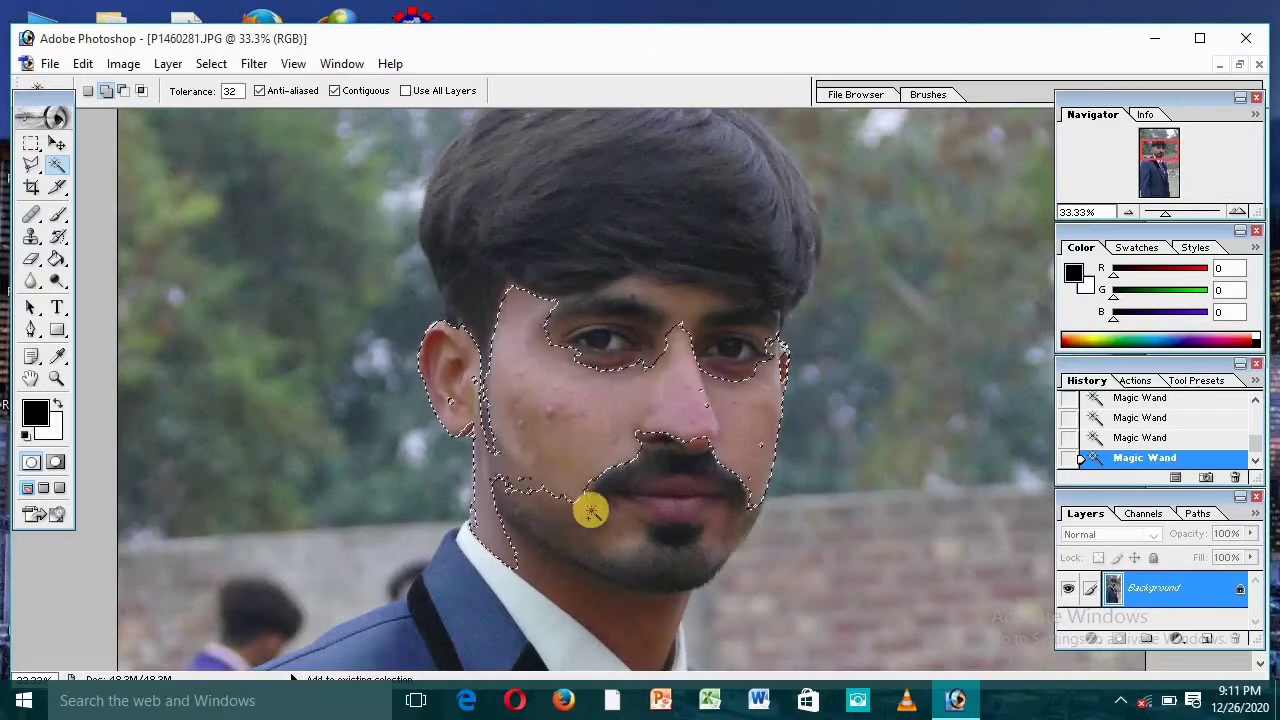
# - Add the lower cheek, chin, right cheek and forehead skin, undoing spill into hair
pyautogui.keyDown('shift'); pyautogui.click(625, 518); pyautogui.keyUp('shift')
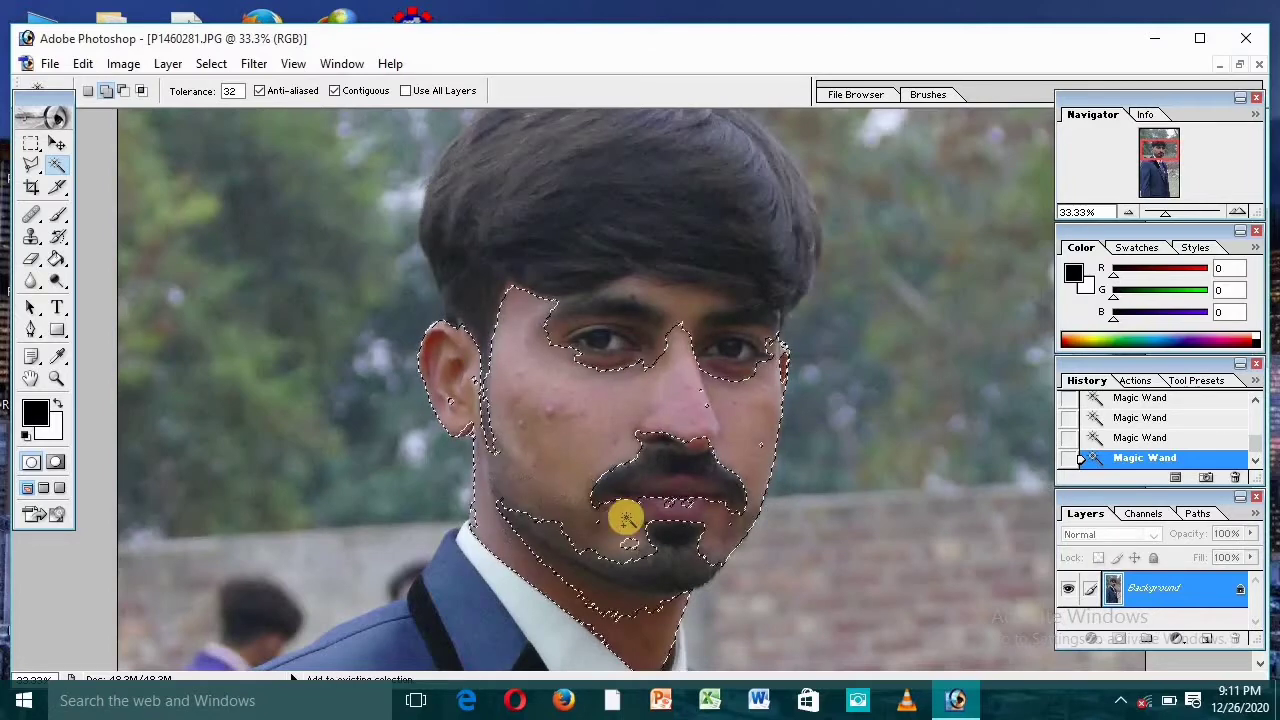
pyautogui.keyDown('shift'); pyautogui.click(748, 424); pyautogui.keyUp('shift')
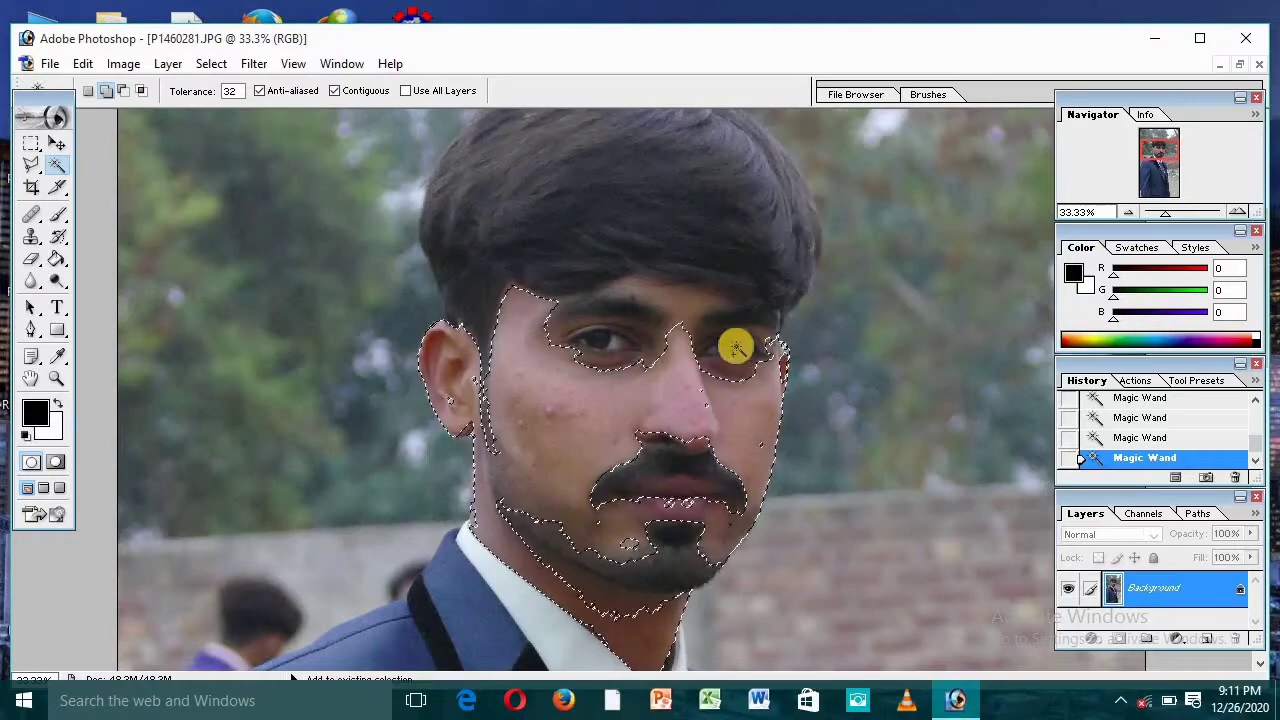
pyautogui.keyDown('shift'); pyautogui.click(686, 300); pyautogui.keyUp('shift')
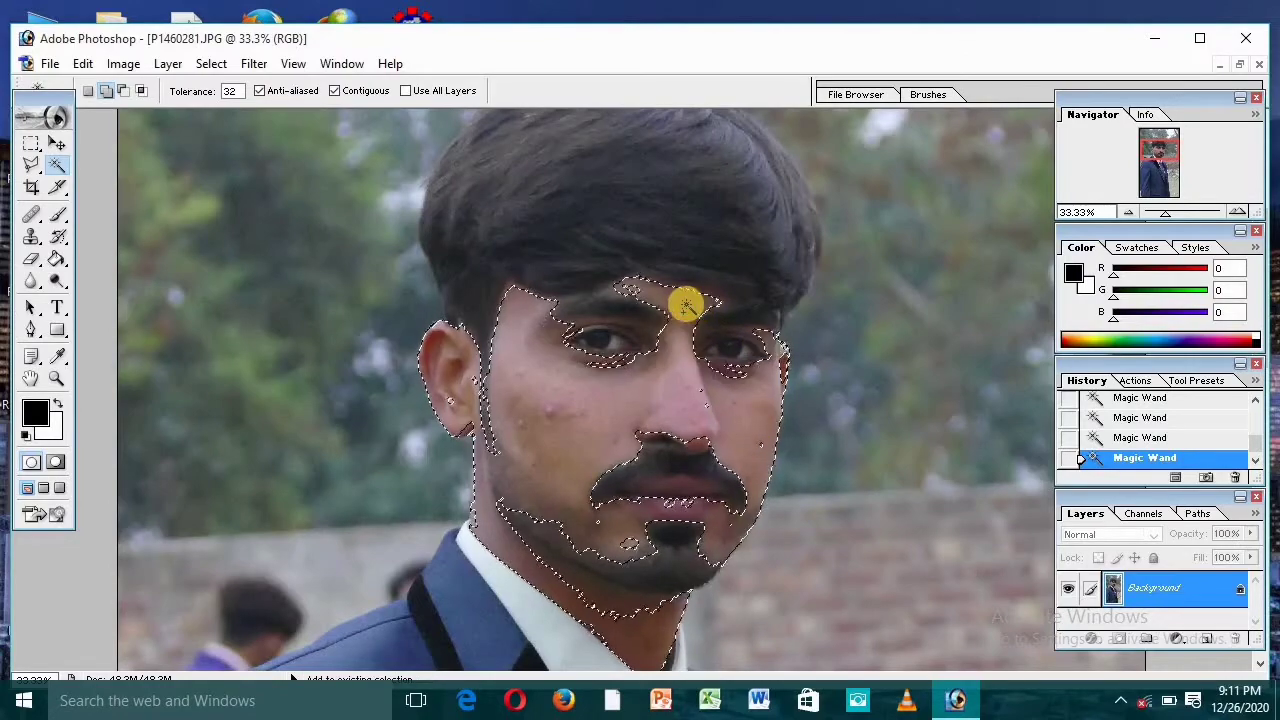
pyautogui.keyDown('shift'); pyautogui.click(622, 284); pyautogui.keyUp('shift')
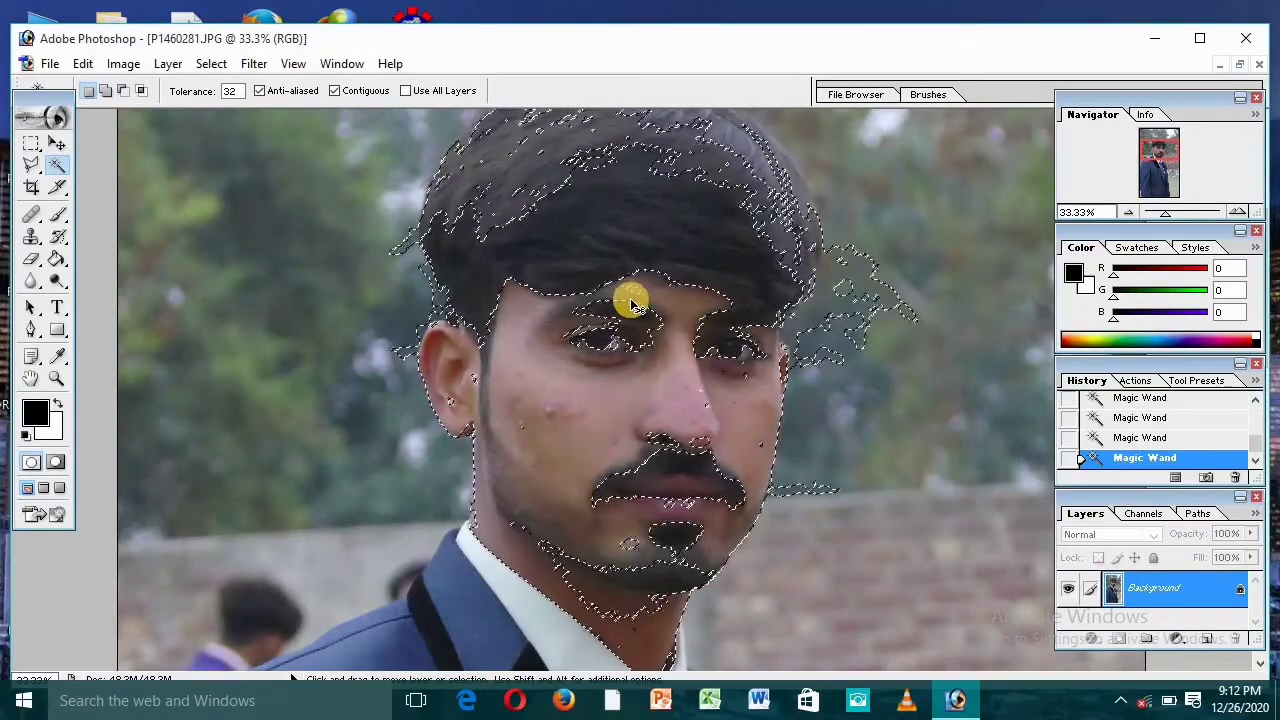
pyautogui.keyDown('alt'); pyautogui.click(633, 304); pyautogui.keyUp('alt')
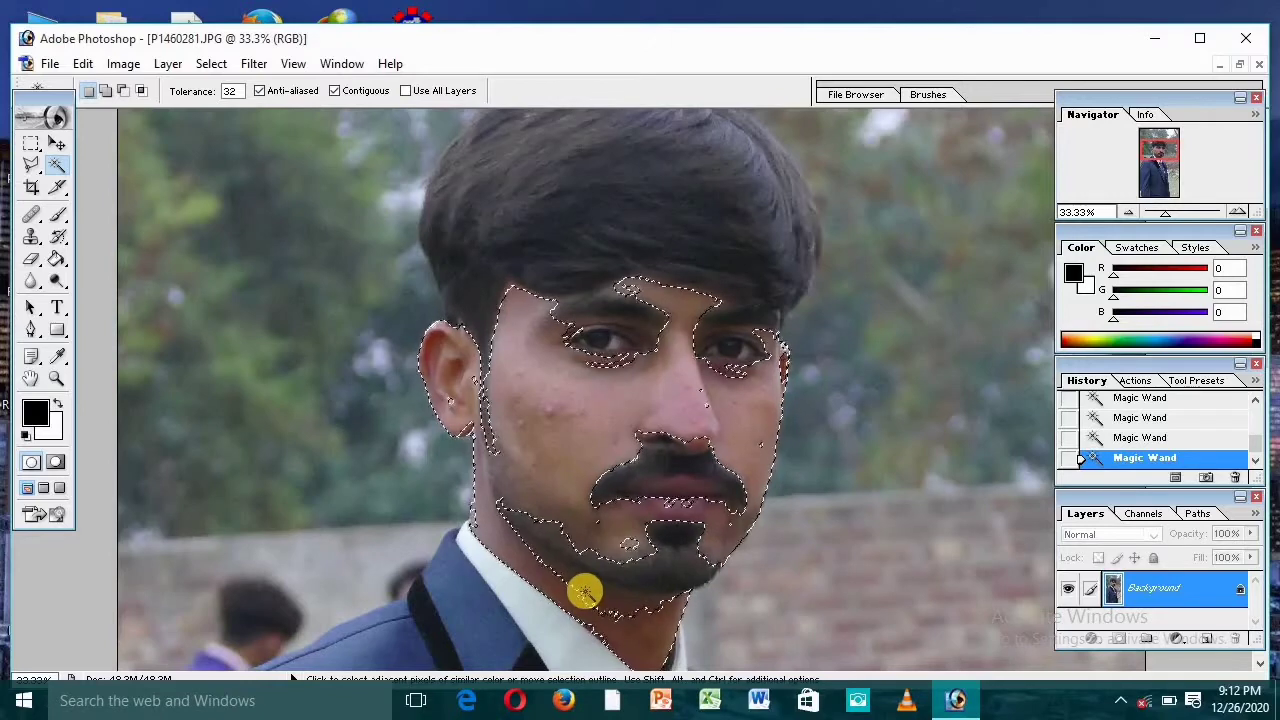
pyautogui.press('shift')
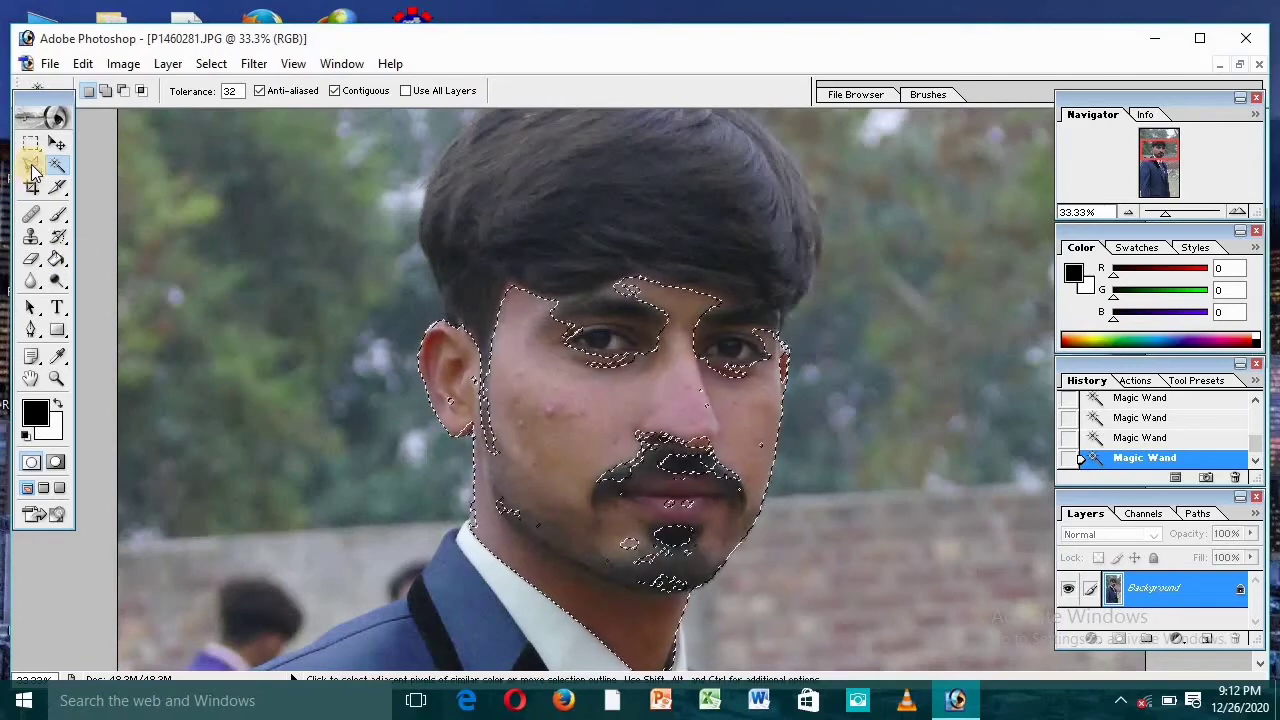
pyautogui.click(30, 166)
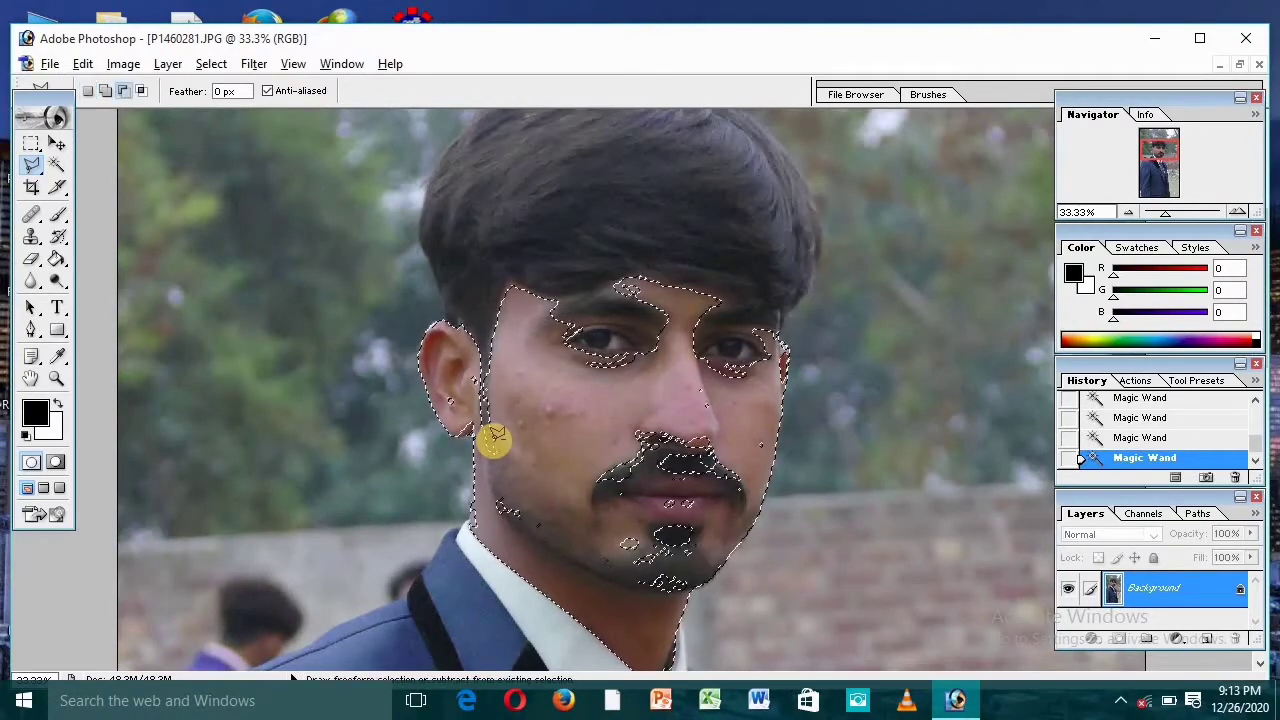
# - Subtract a polygonal outline around the jaw and chin beard from the skin selection
pyautogui.press('alt')
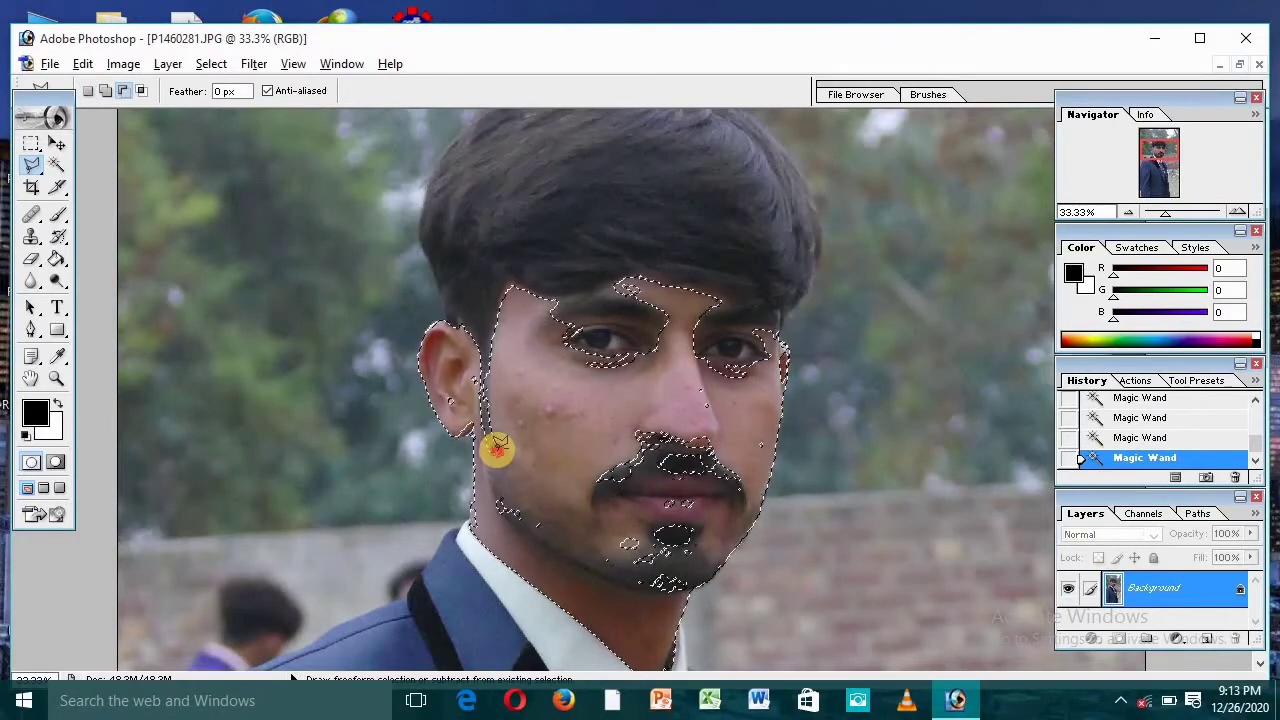
pyautogui.click(497, 447)
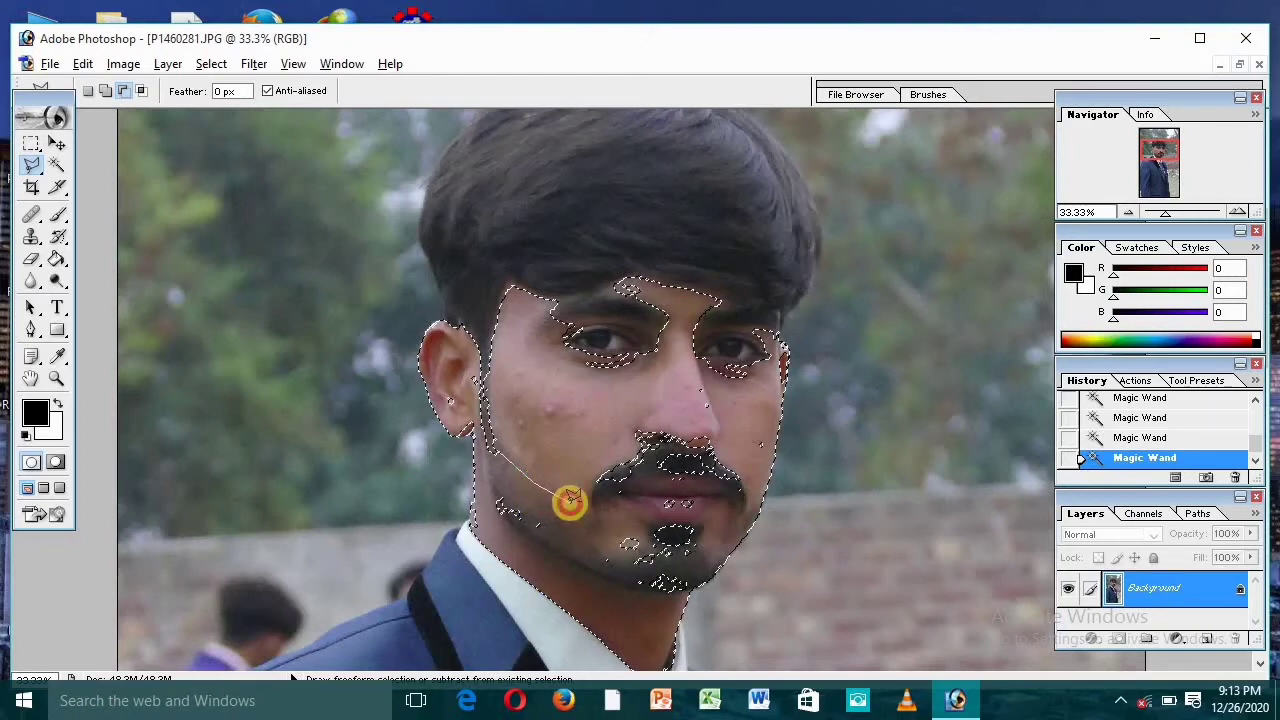
pyautogui.click(570, 500)
pyautogui.click(590, 508)
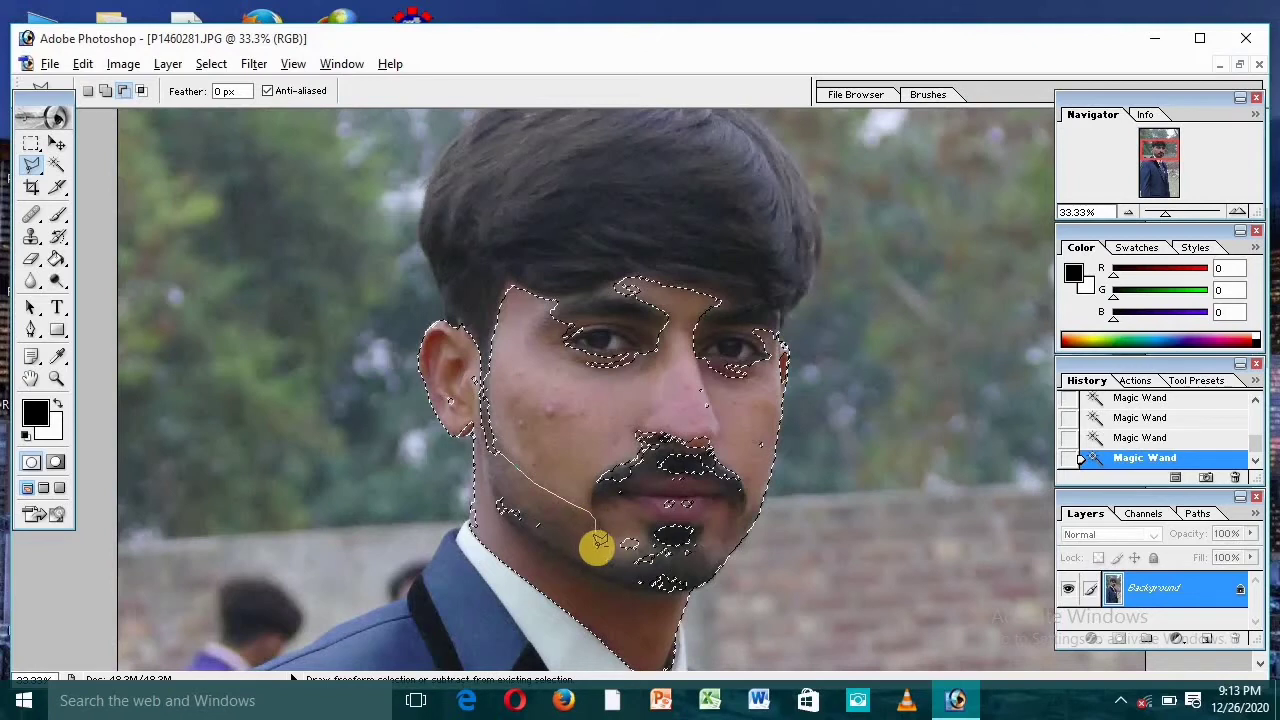
pyautogui.click(600, 548)
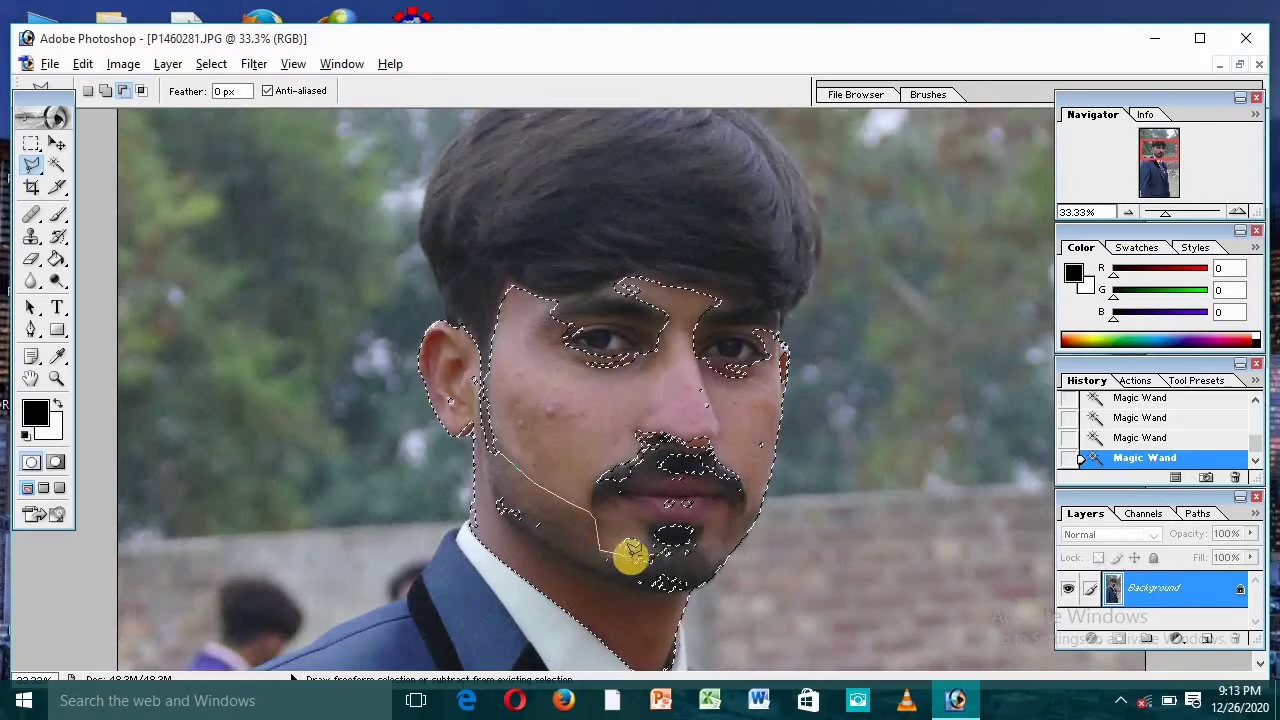
pyautogui.click(626, 550)
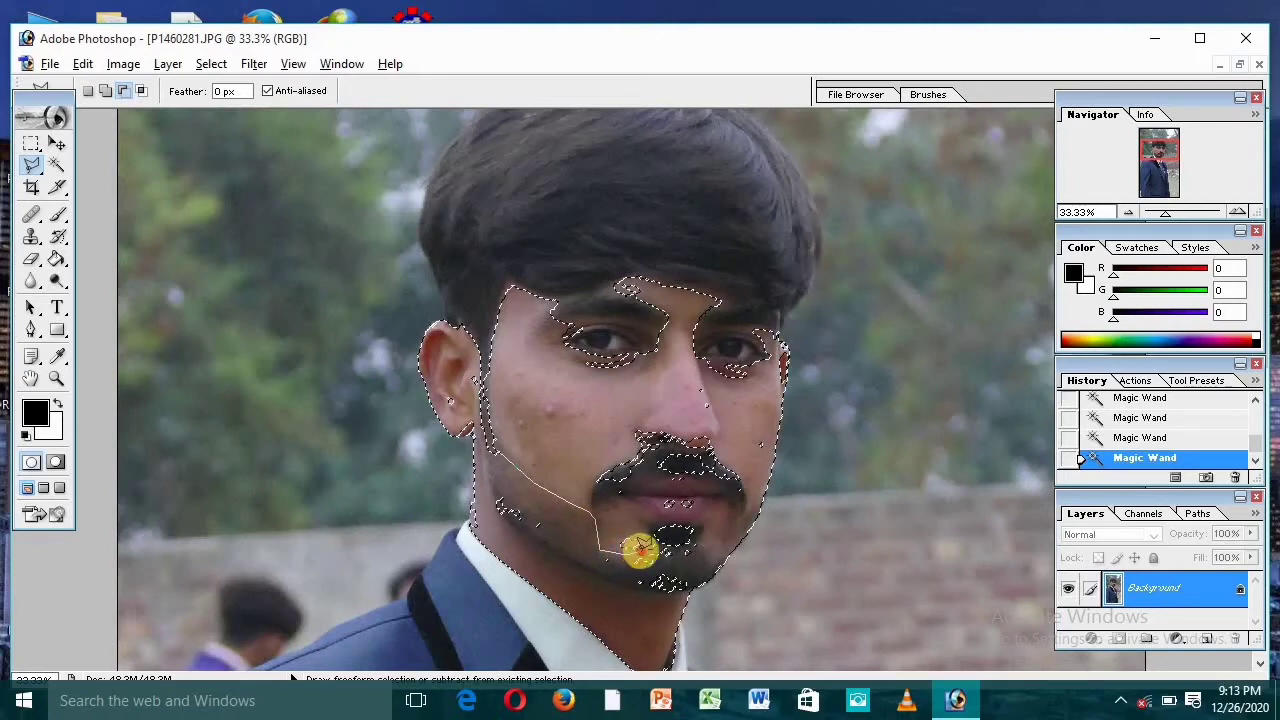
pyautogui.click(650, 528)
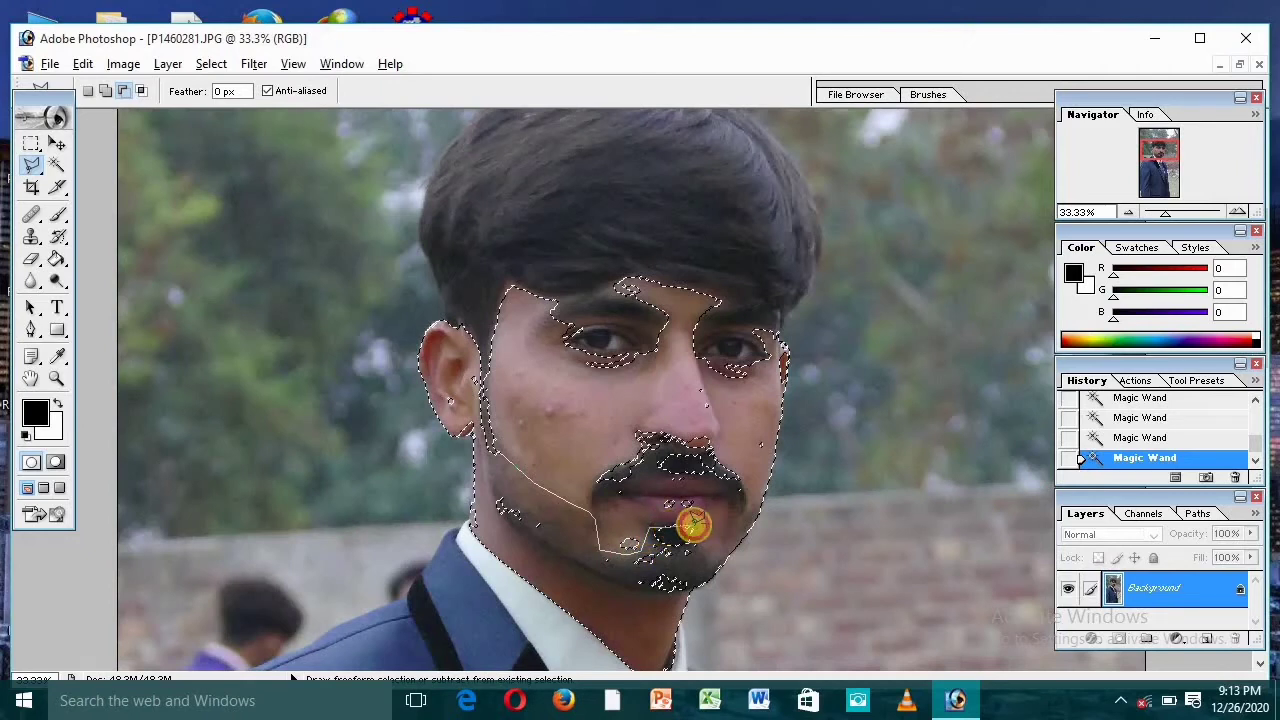
pyautogui.click(693, 524)
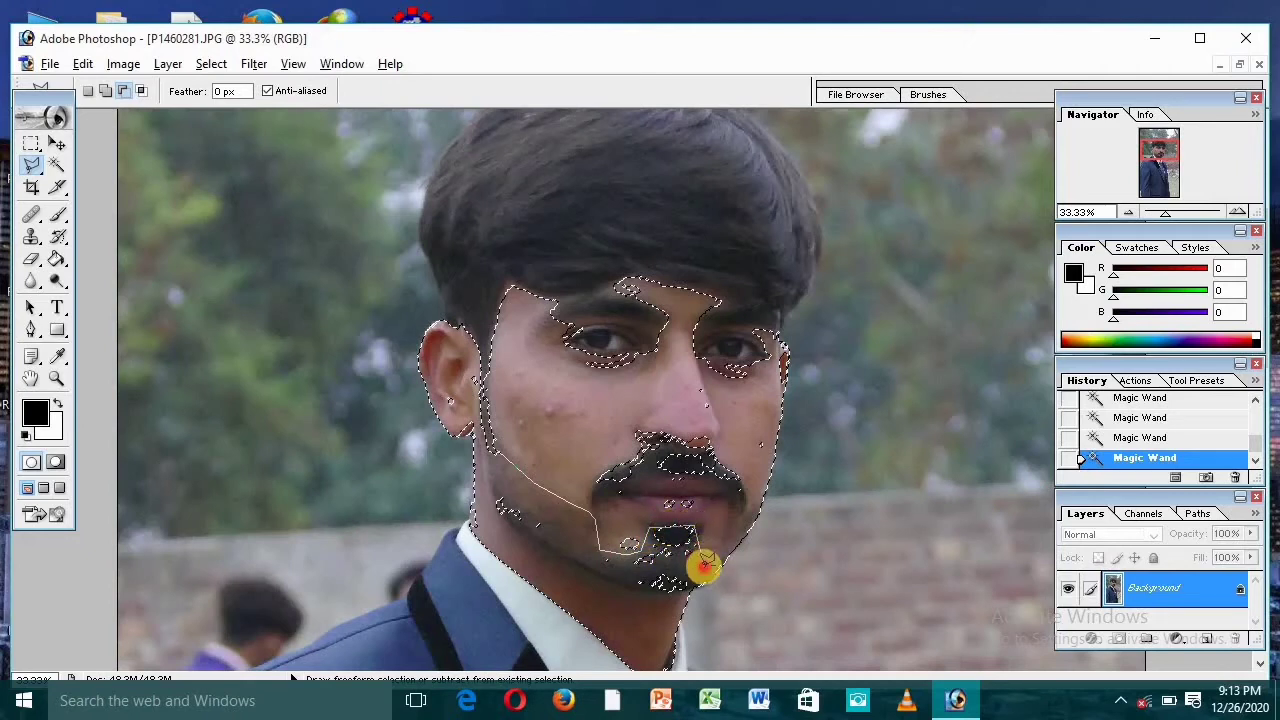
pyautogui.click(740, 521)
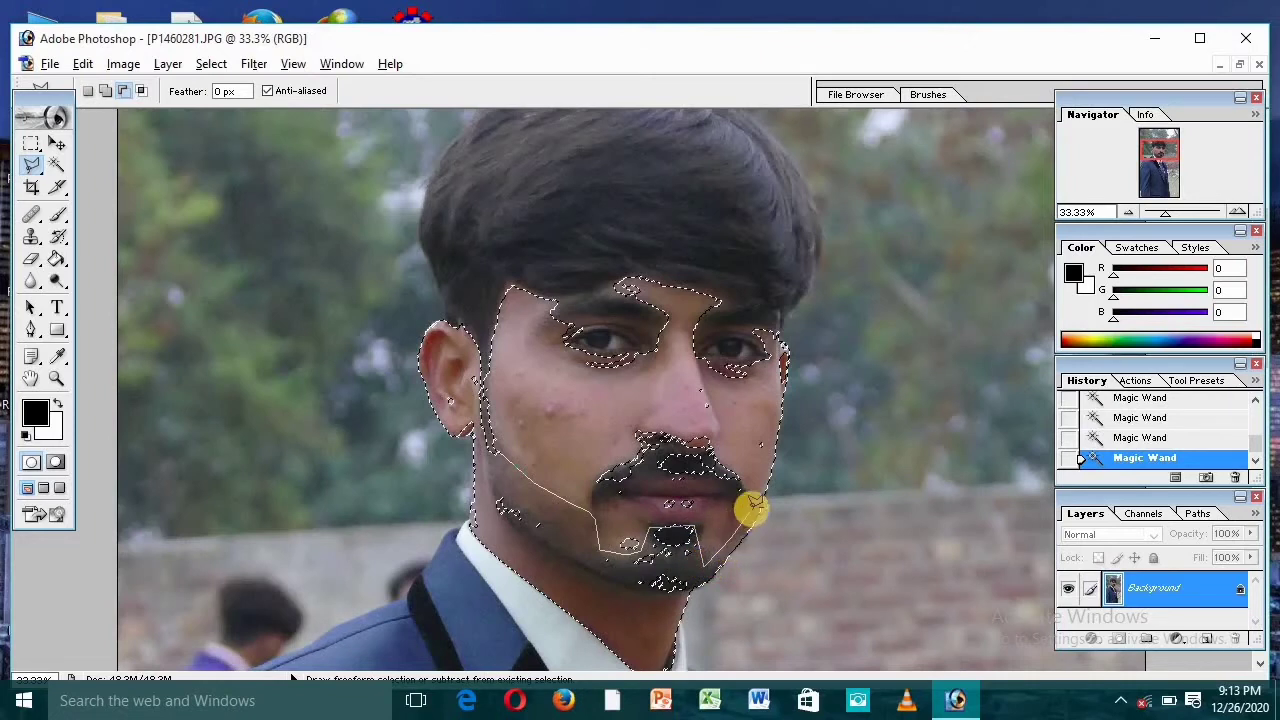
pyautogui.click(759, 507)
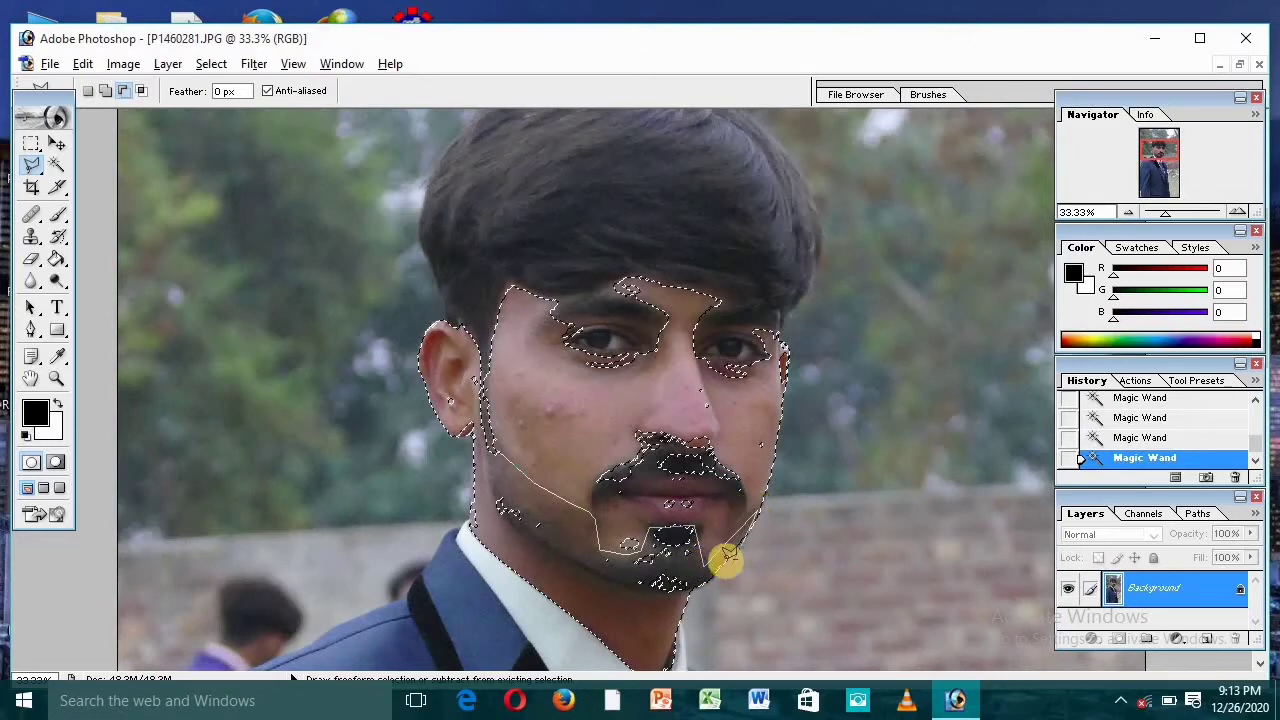
pyautogui.click(727, 561)
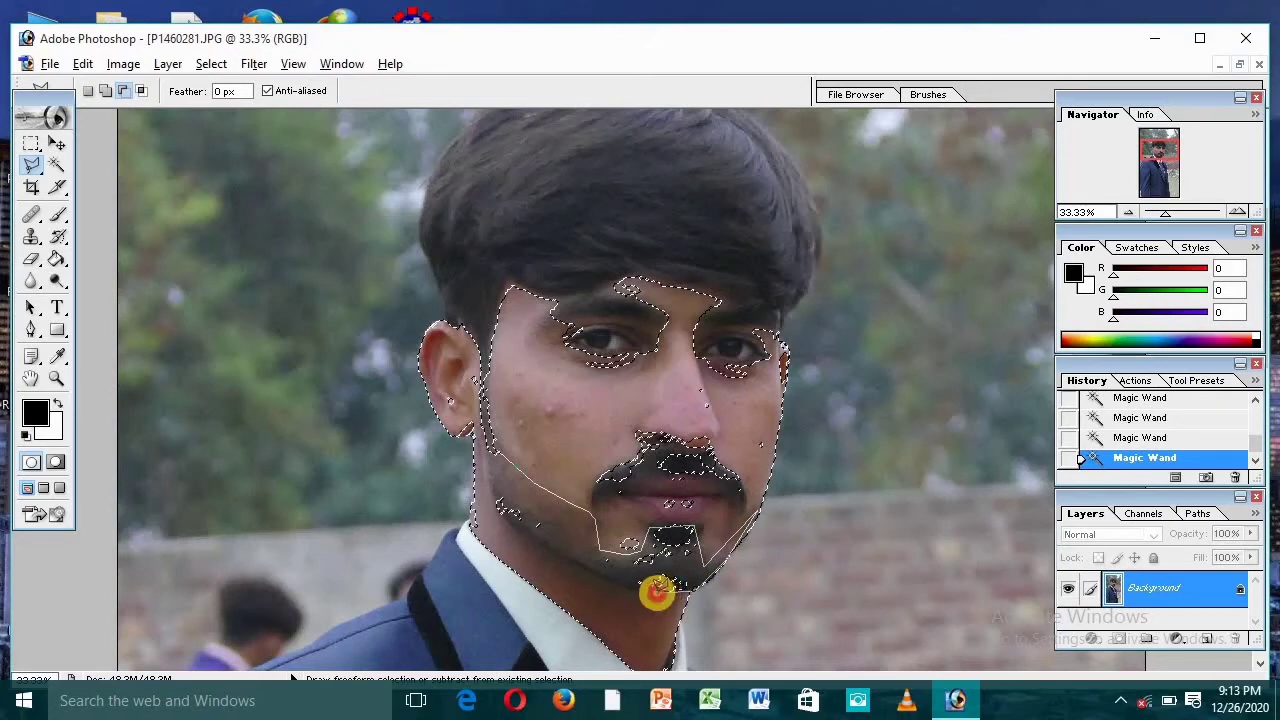
pyautogui.click(588, 565)
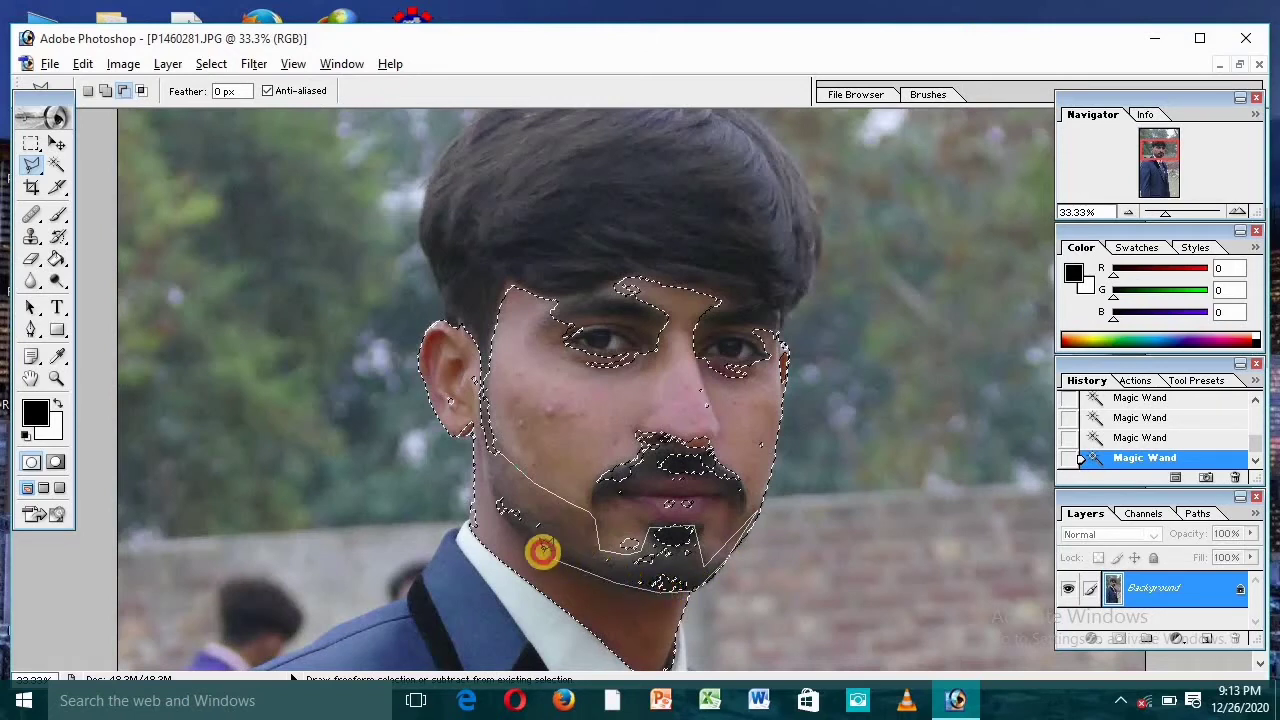
pyautogui.click(492, 480)
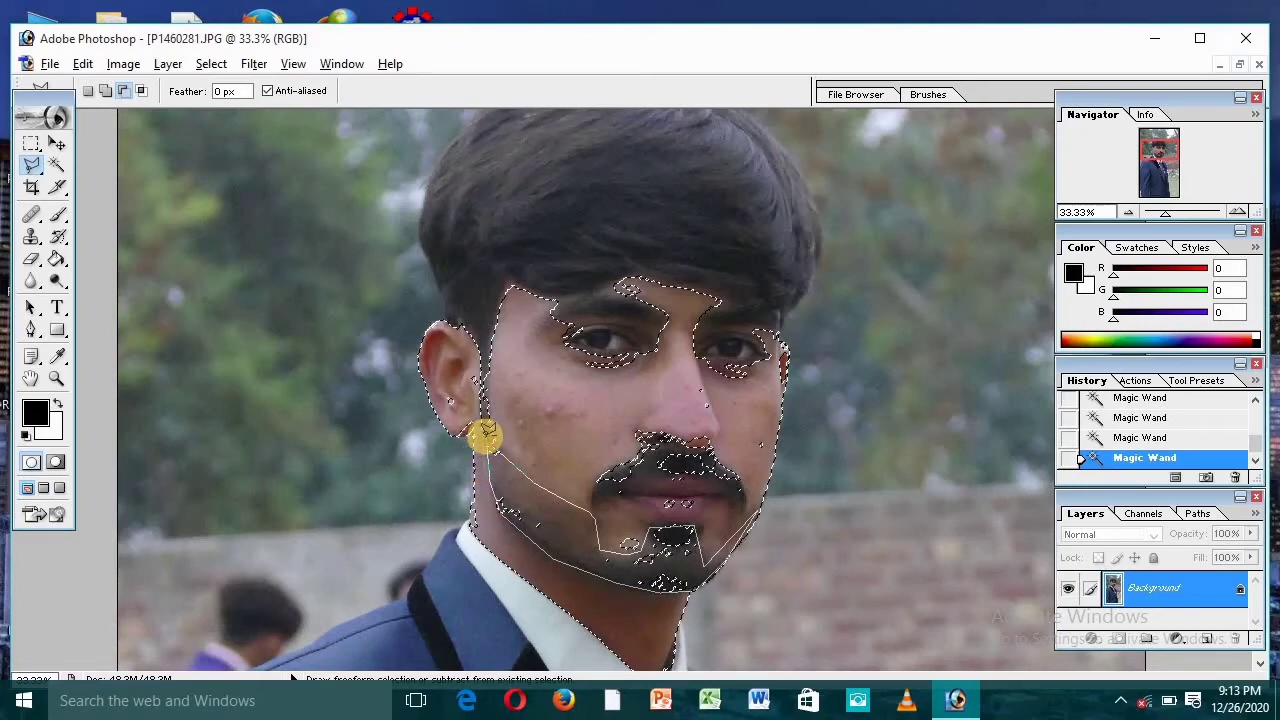
pyautogui.doubleClick(485, 436)
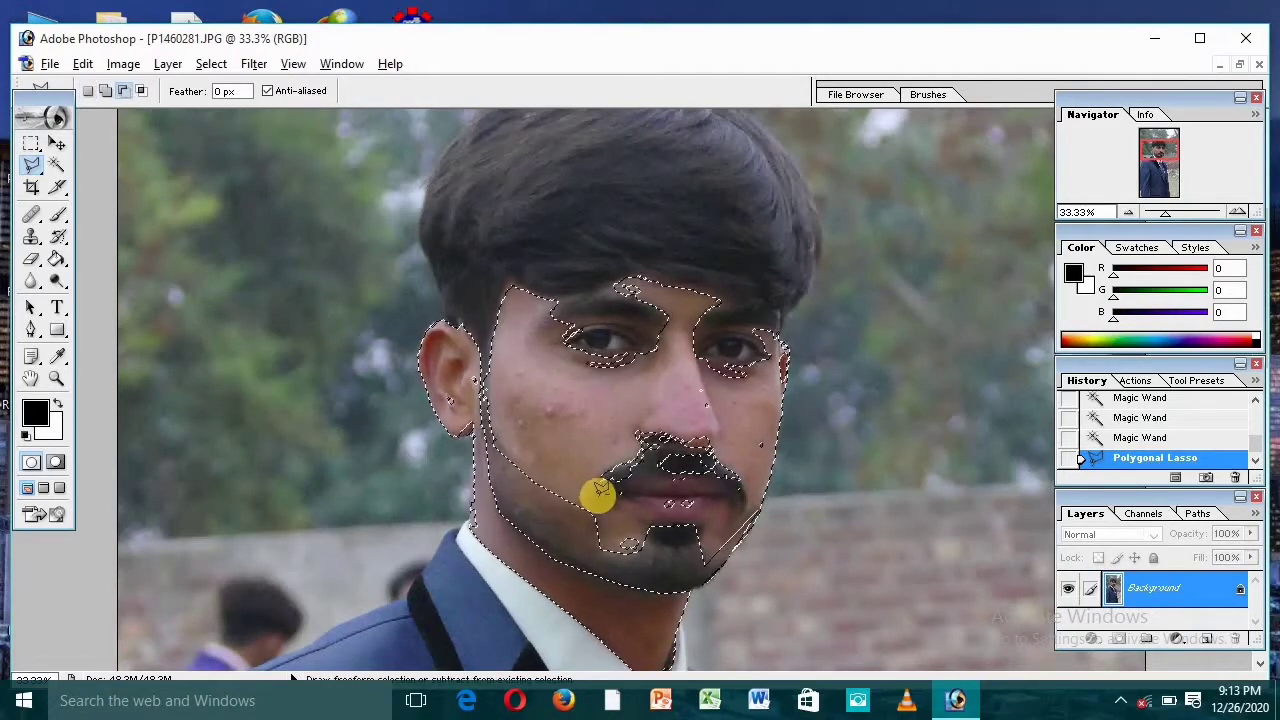
# - Cut the mustache and mouth area out of the selection with a second outline
pyautogui.press('alt')
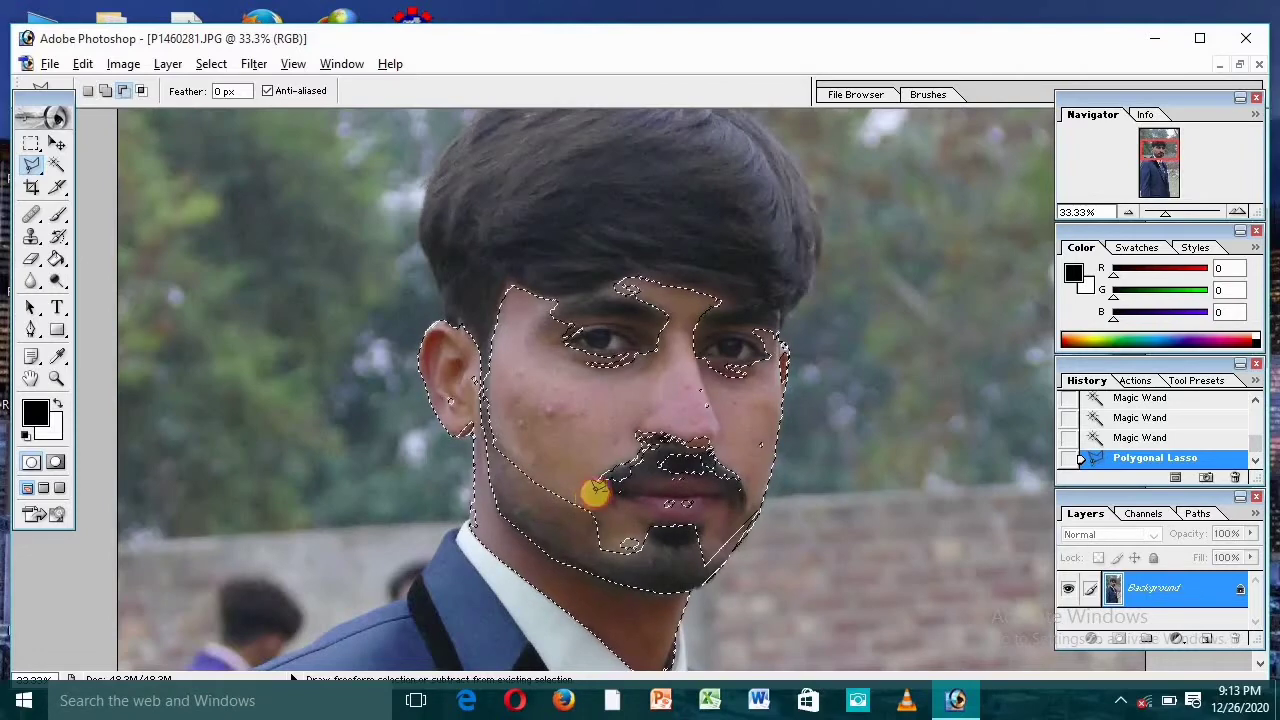
pyautogui.click(596, 485)
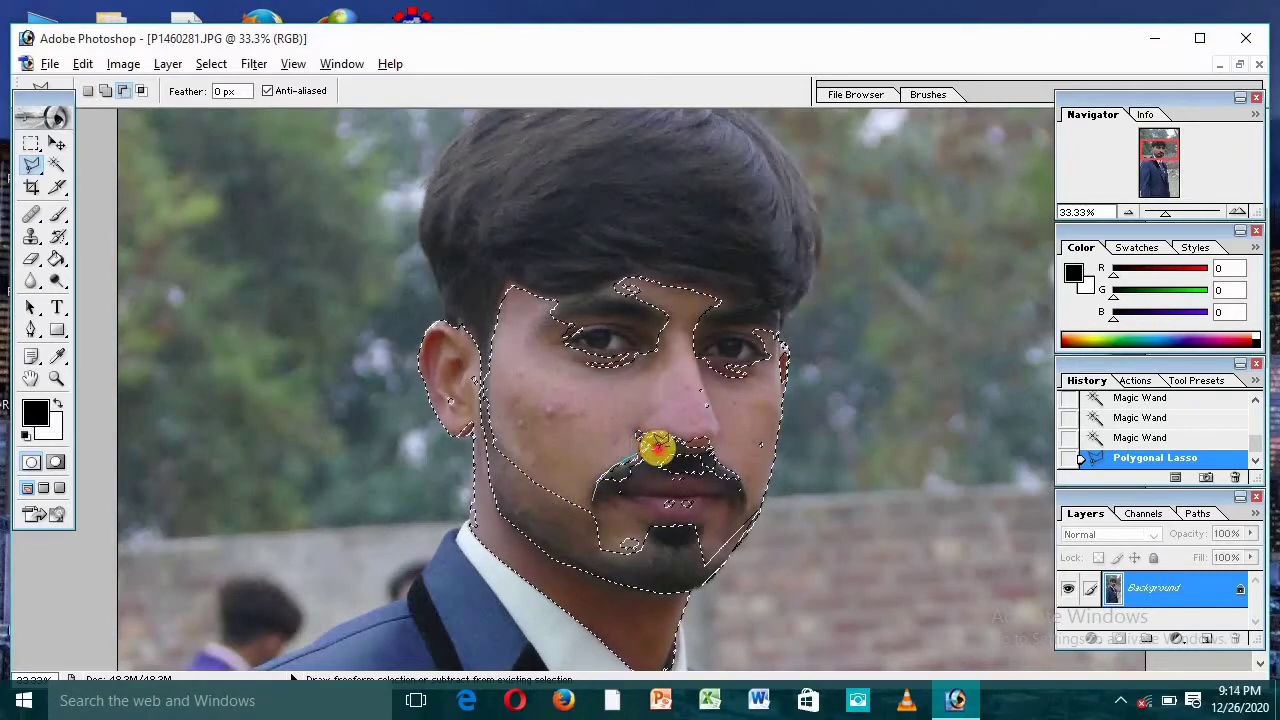
pyautogui.click(656, 448)
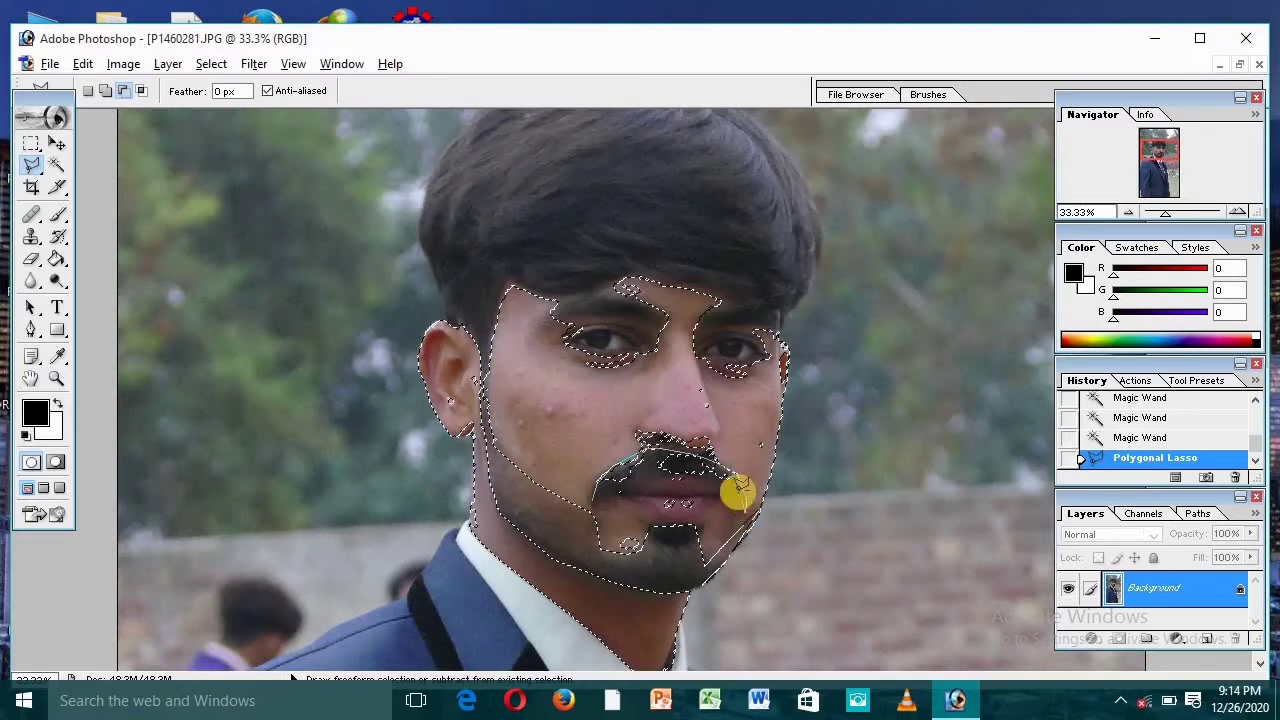
pyautogui.click(737, 486)
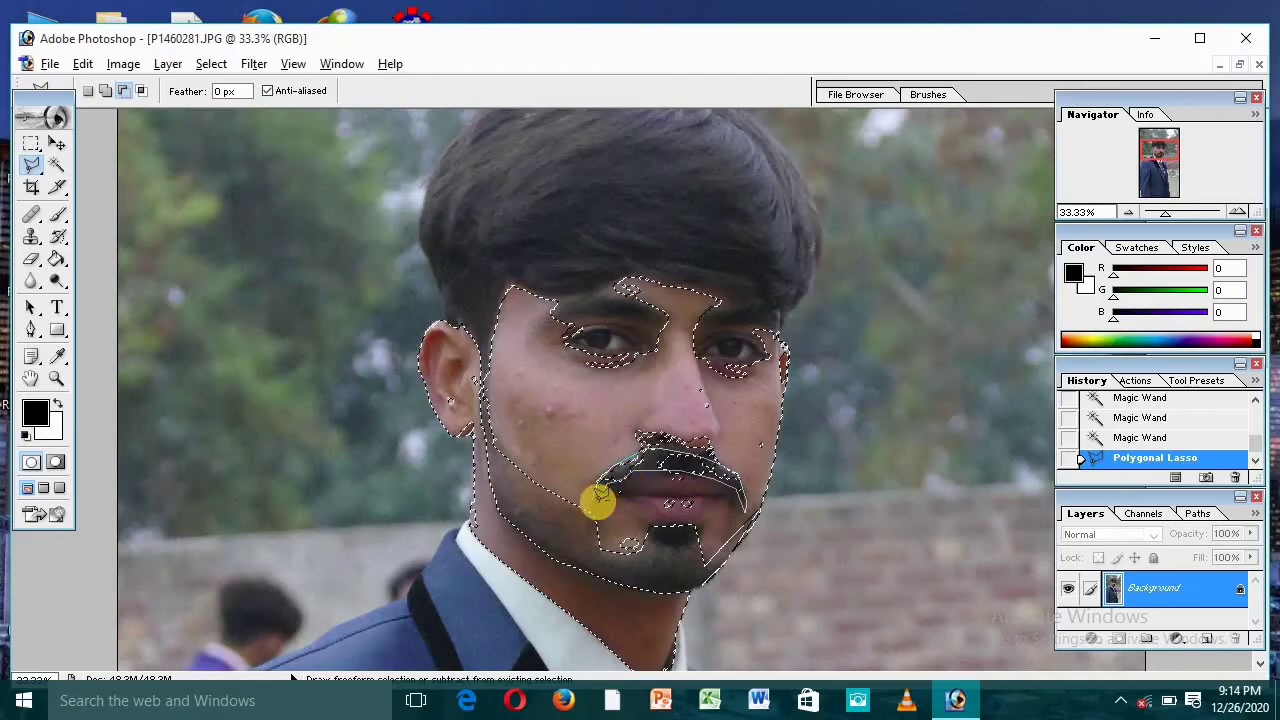
pyautogui.click(593, 500)
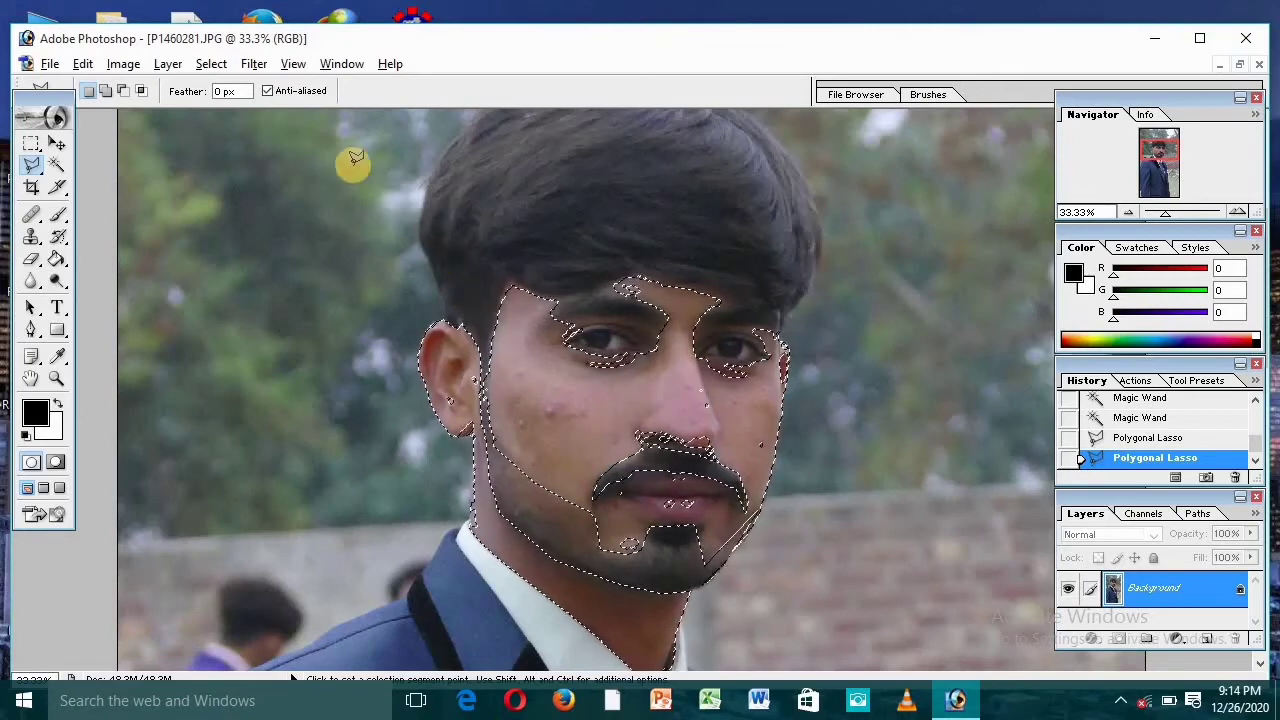
# - Feather the facial skin selection by 5 pixels
pyautogui.click(212, 66)
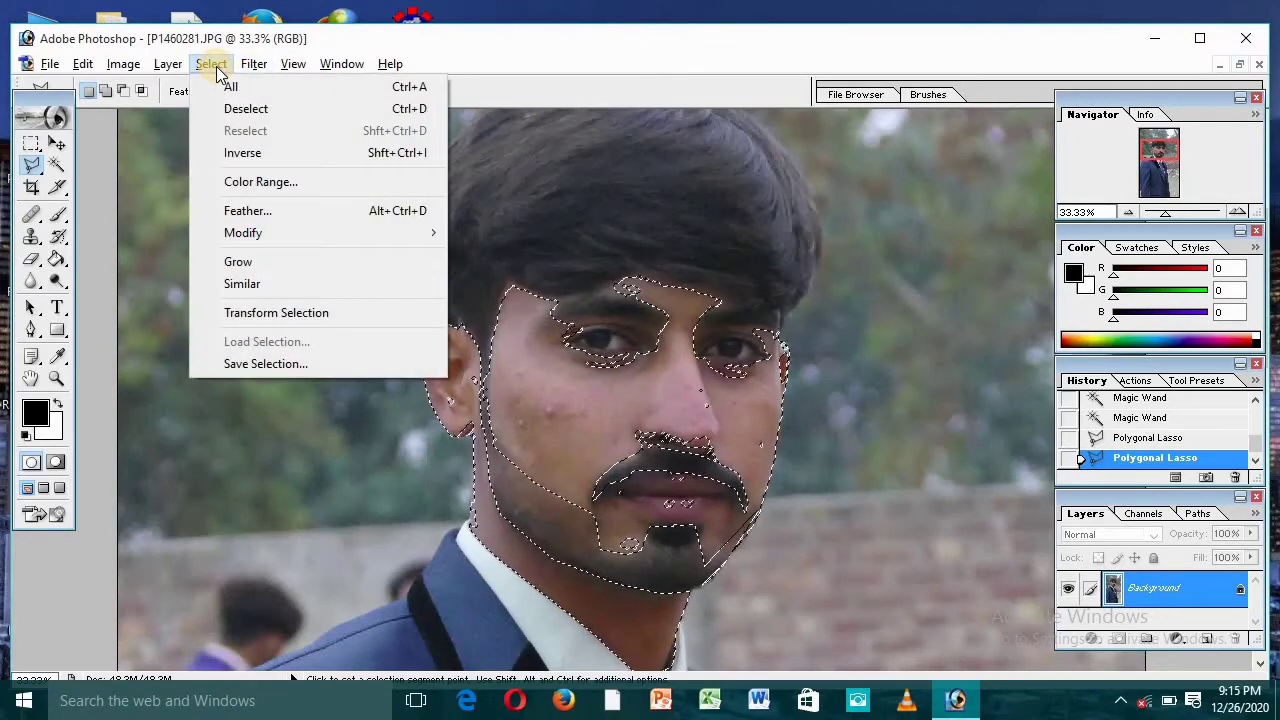
pyautogui.click(258, 212)
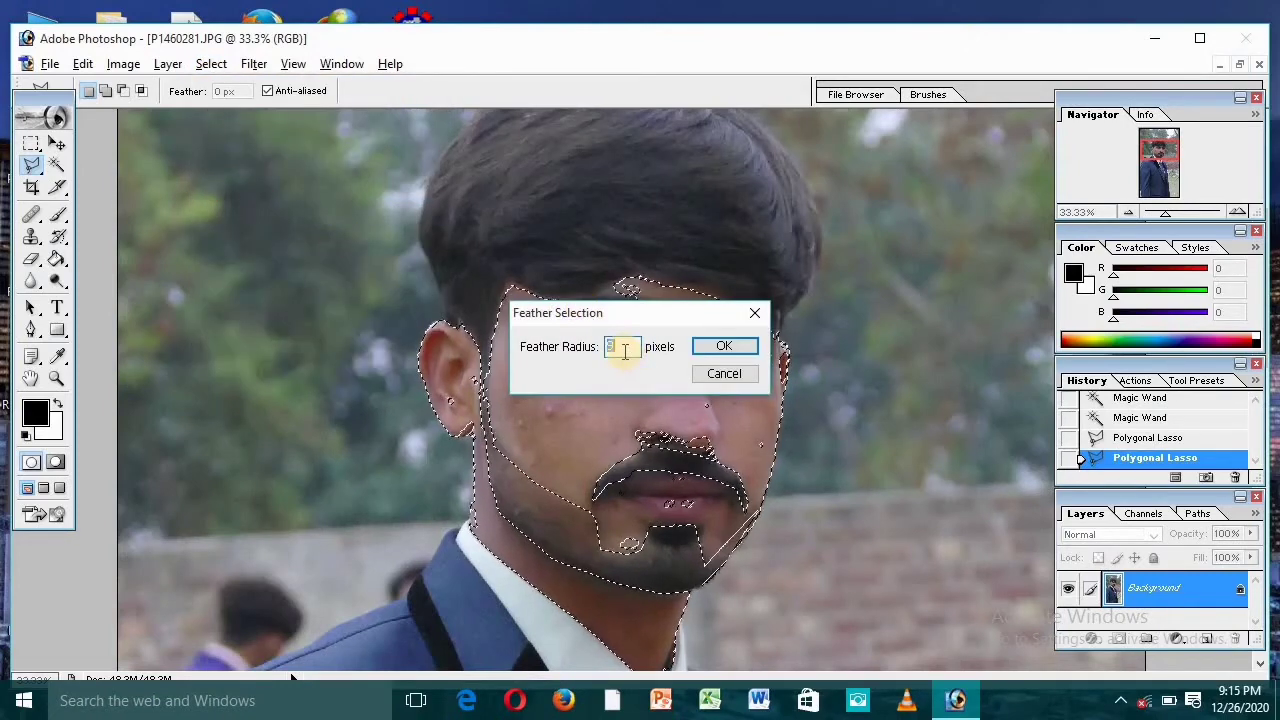
pyautogui.click(626, 348)
pyautogui.press('BackSpace')
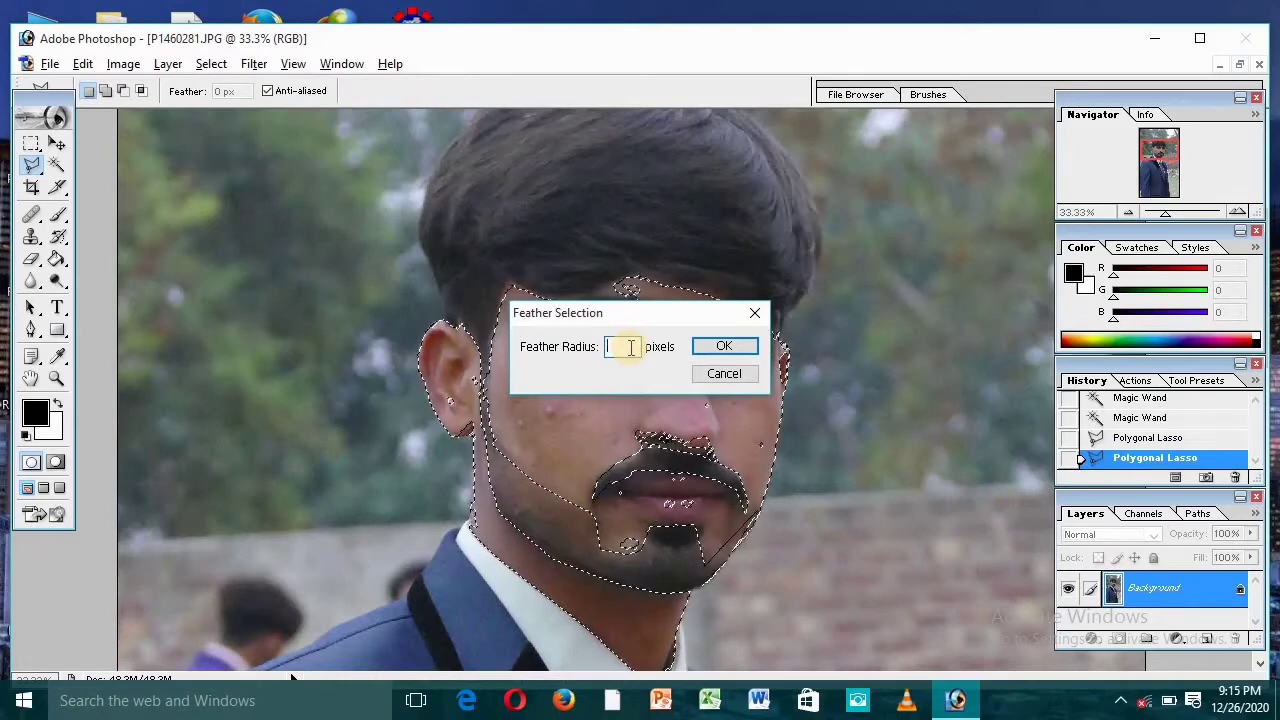
pyautogui.write('5')
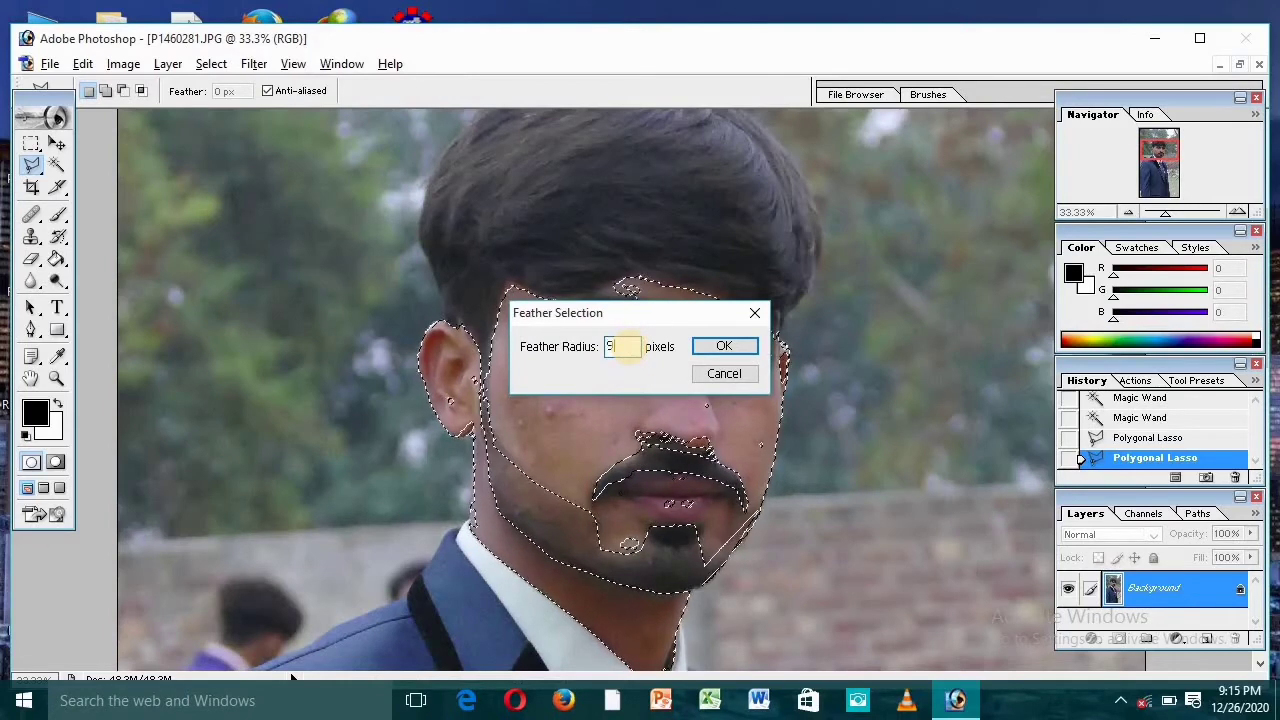
pyautogui.click(724, 346)
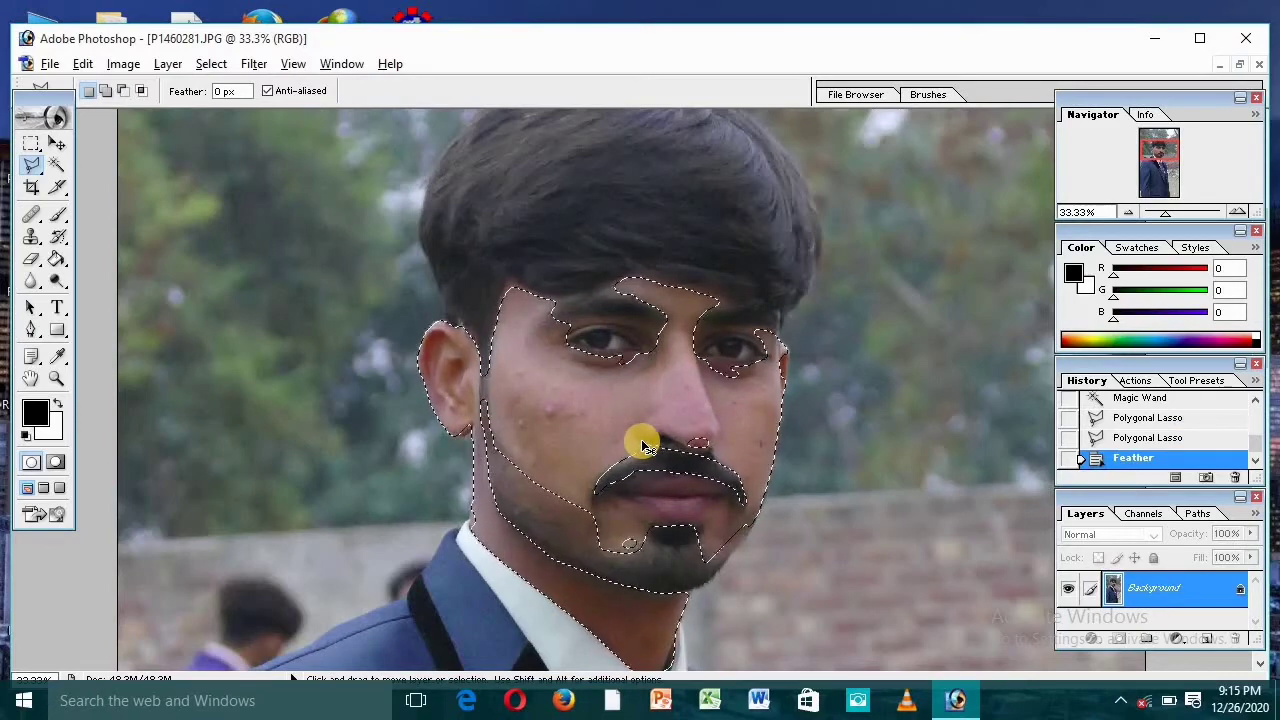
pyautogui.hotkey('ctrl', 'm')
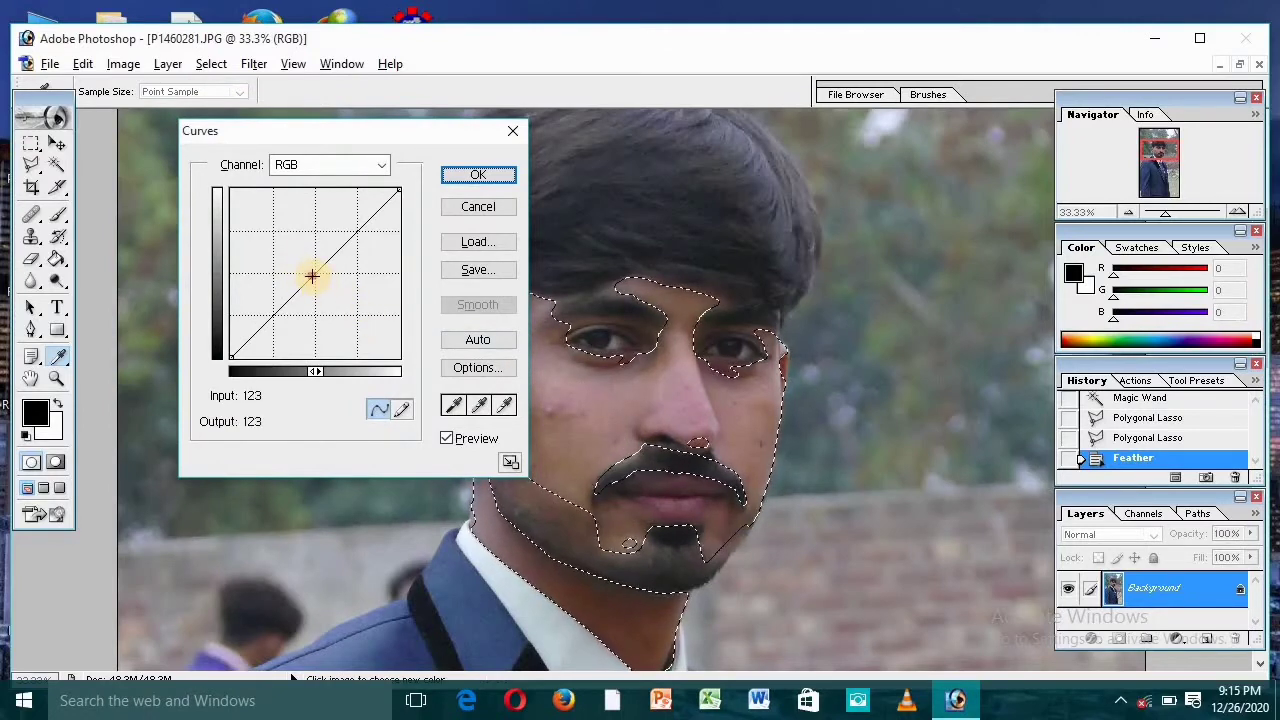
# - Raise the RGB curve so input 115 maps to output 143, brightening the skin
pyautogui.click(302, 266)
pyautogui.moveTo(304, 266); pyautogui.dragTo(306, 263)
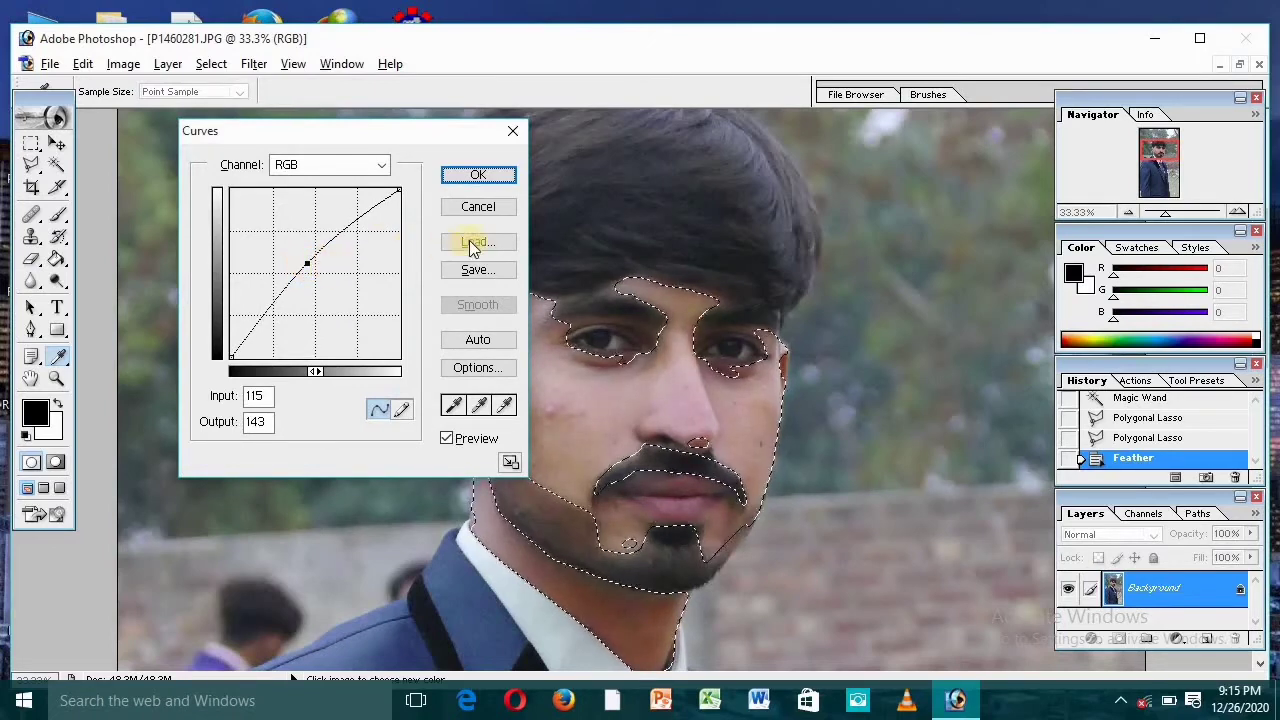
pyautogui.click(476, 172)
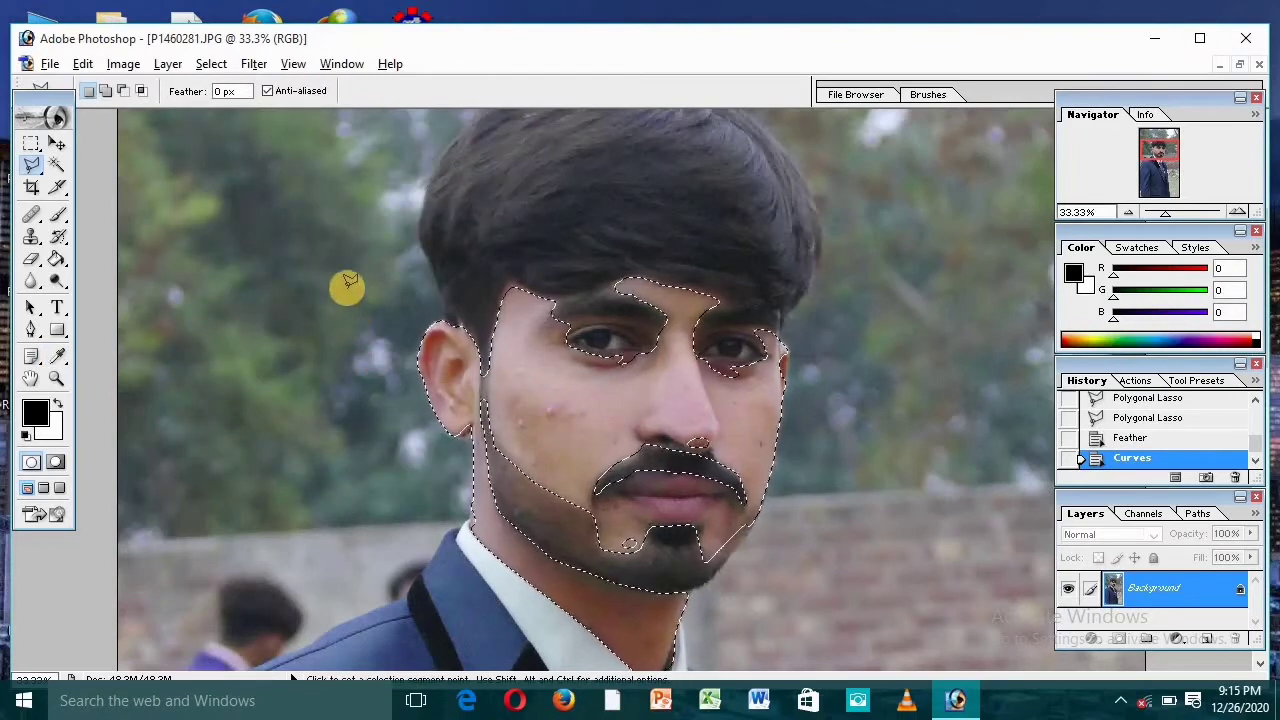
# - Apply DIGITAL GEM Airbrush Professional to the skin at Fine 100, Medium 0, Coarse 0
pyautogui.click(253, 63)
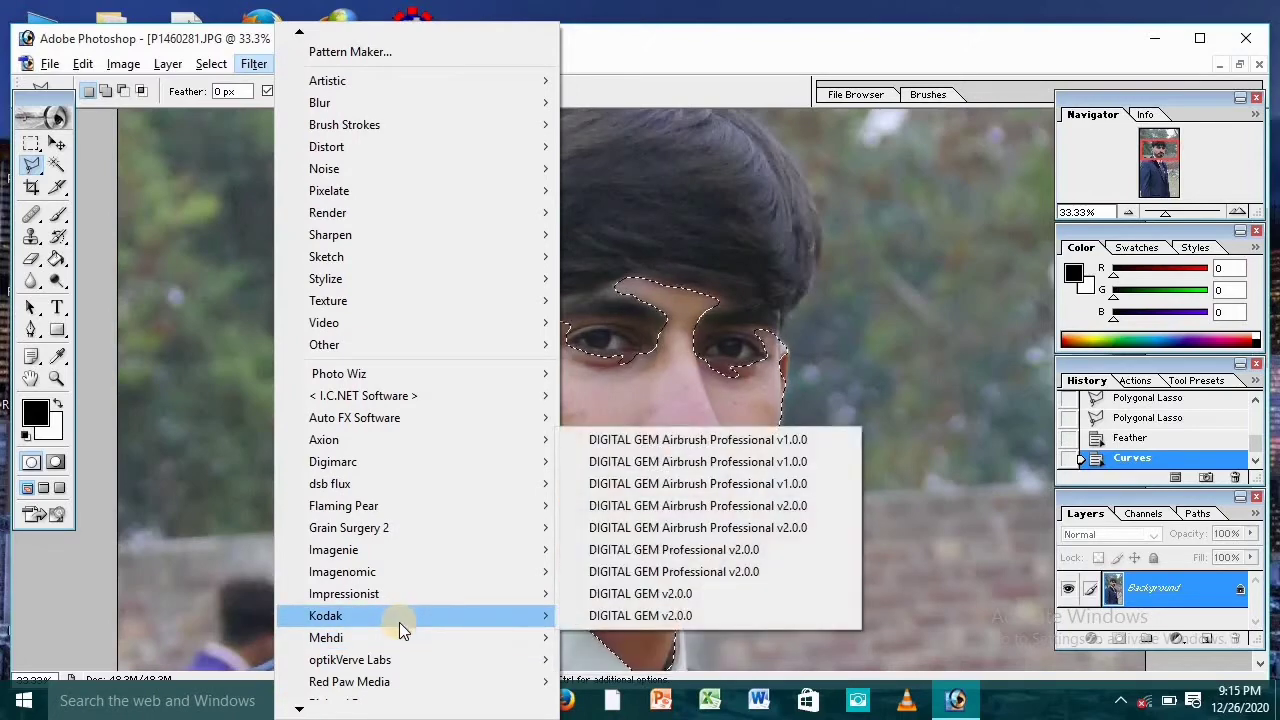
pyautogui.moveTo(326, 615)
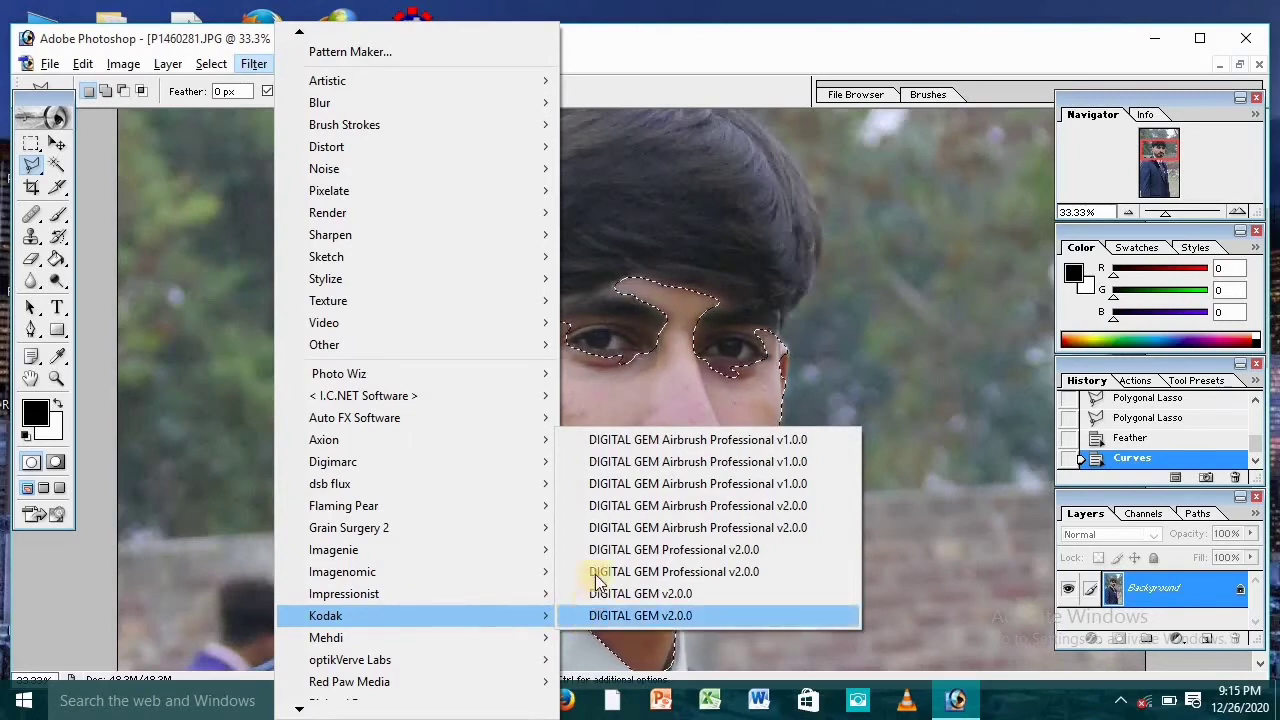
pyautogui.click(616, 485)
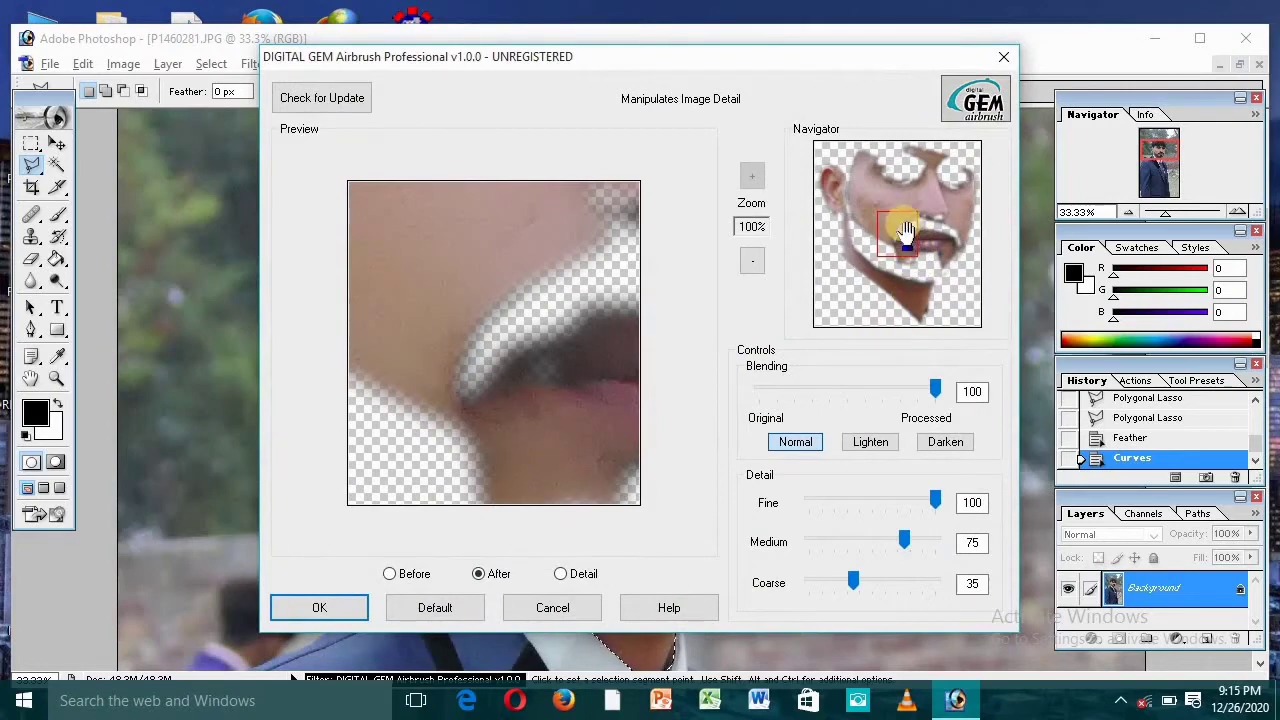
pyautogui.moveTo(891, 240); pyautogui.dragTo(880, 208)
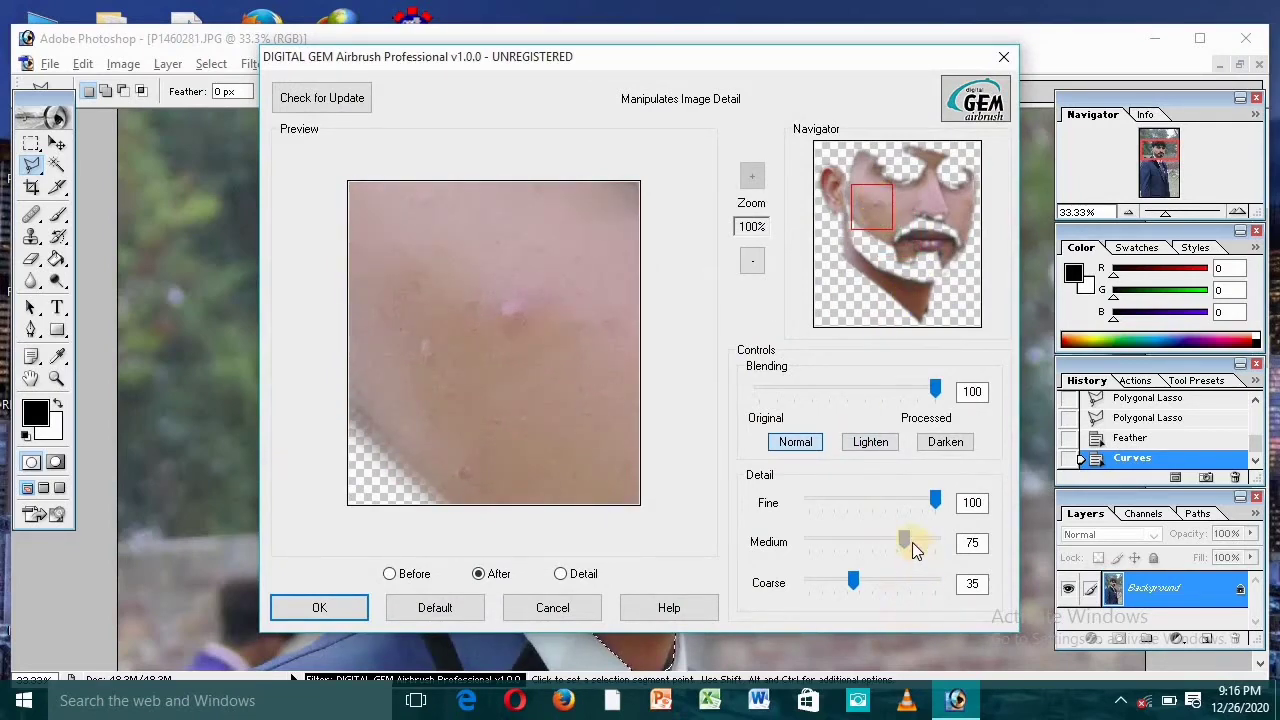
pyautogui.moveTo(910, 545); pyautogui.dragTo(919, 541)
pyautogui.moveTo(853, 580); pyautogui.dragTo(800, 593)
pyautogui.moveTo(911, 541); pyautogui.dragTo(799, 549)
pyautogui.click(408, 578)
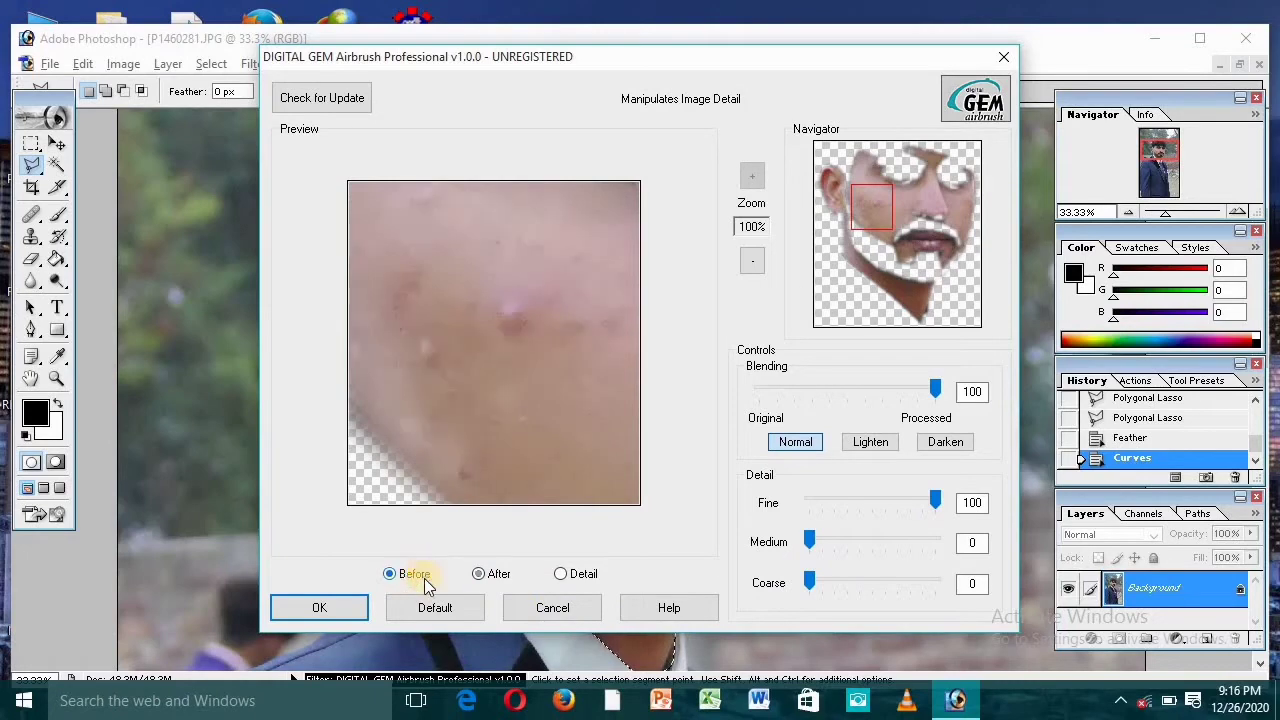
pyautogui.click(480, 575)
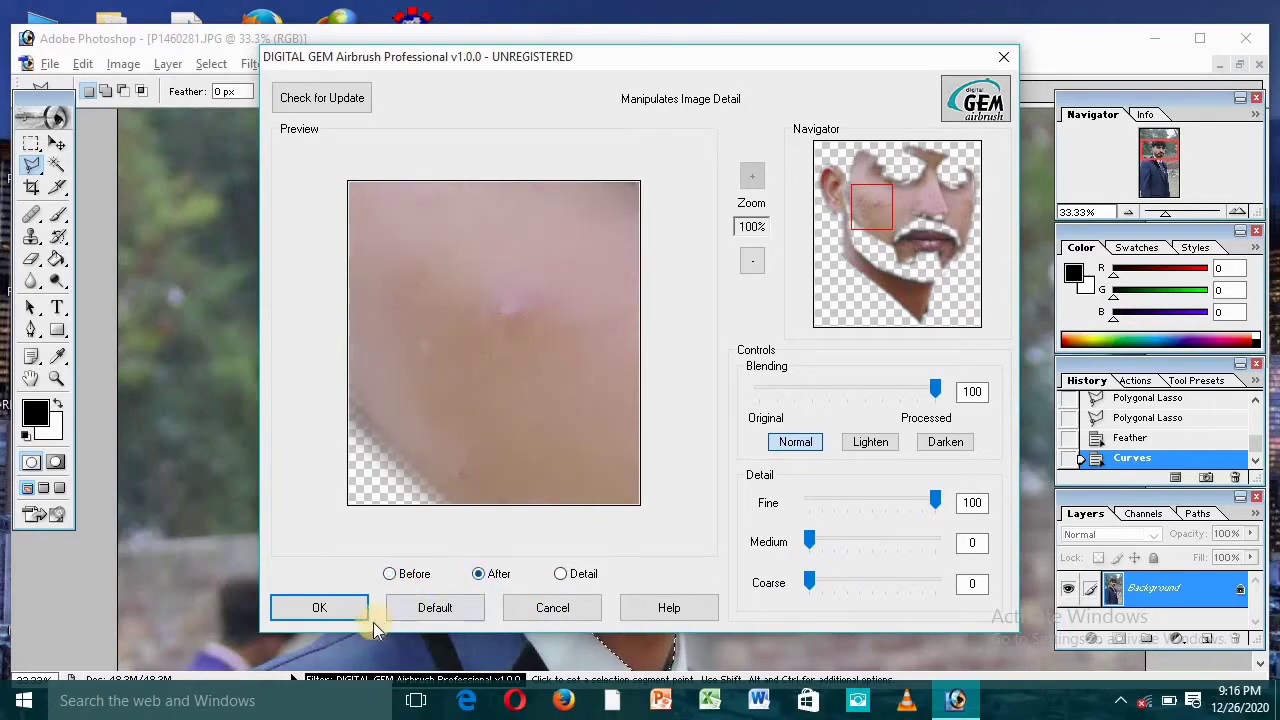
pyautogui.click(318, 608)
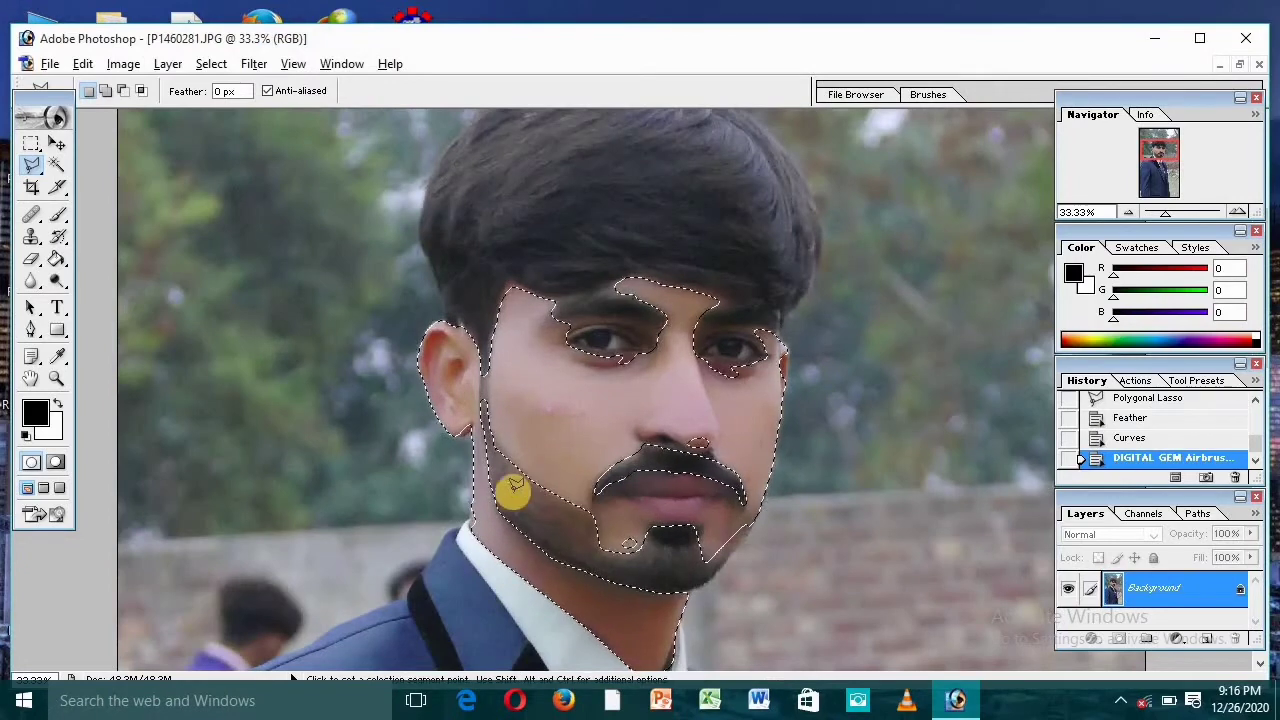
# - Deselect the face, clear a stray lasso selection, and zoom in on the face
pyautogui.hotkey('ctrl', 'd')
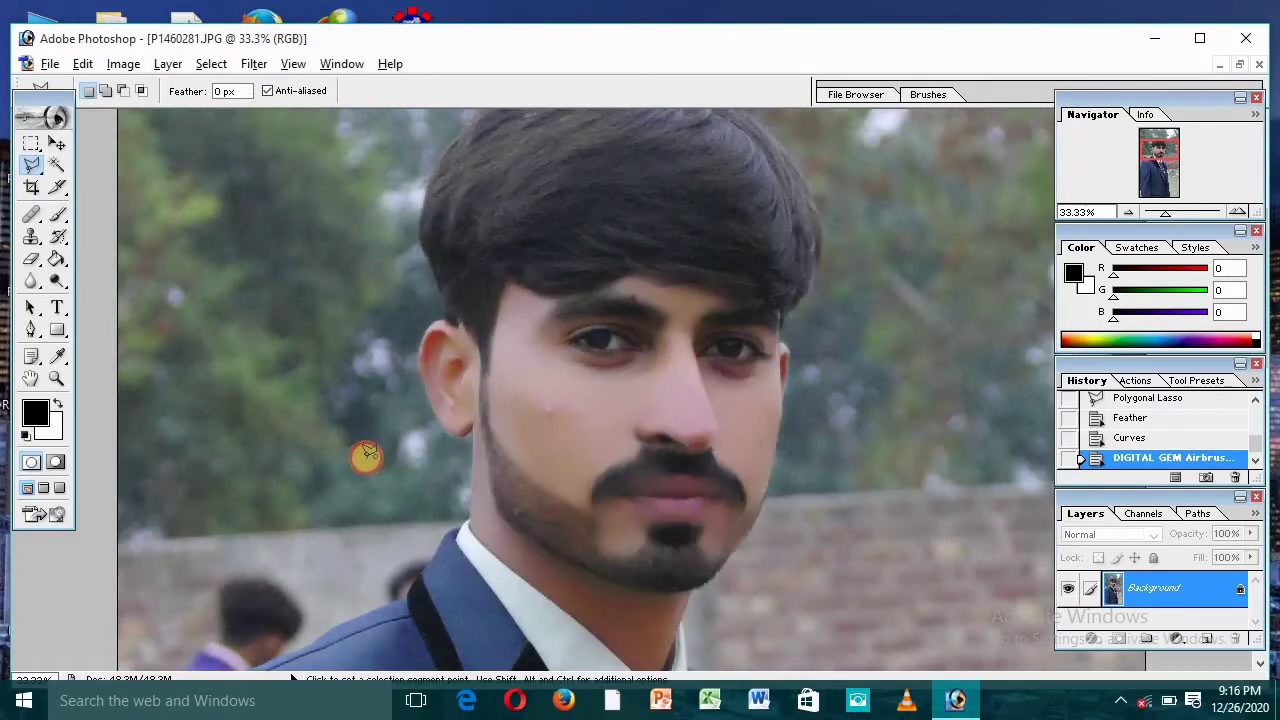
pyautogui.click(366, 456)
pyautogui.doubleClick(408, 455)
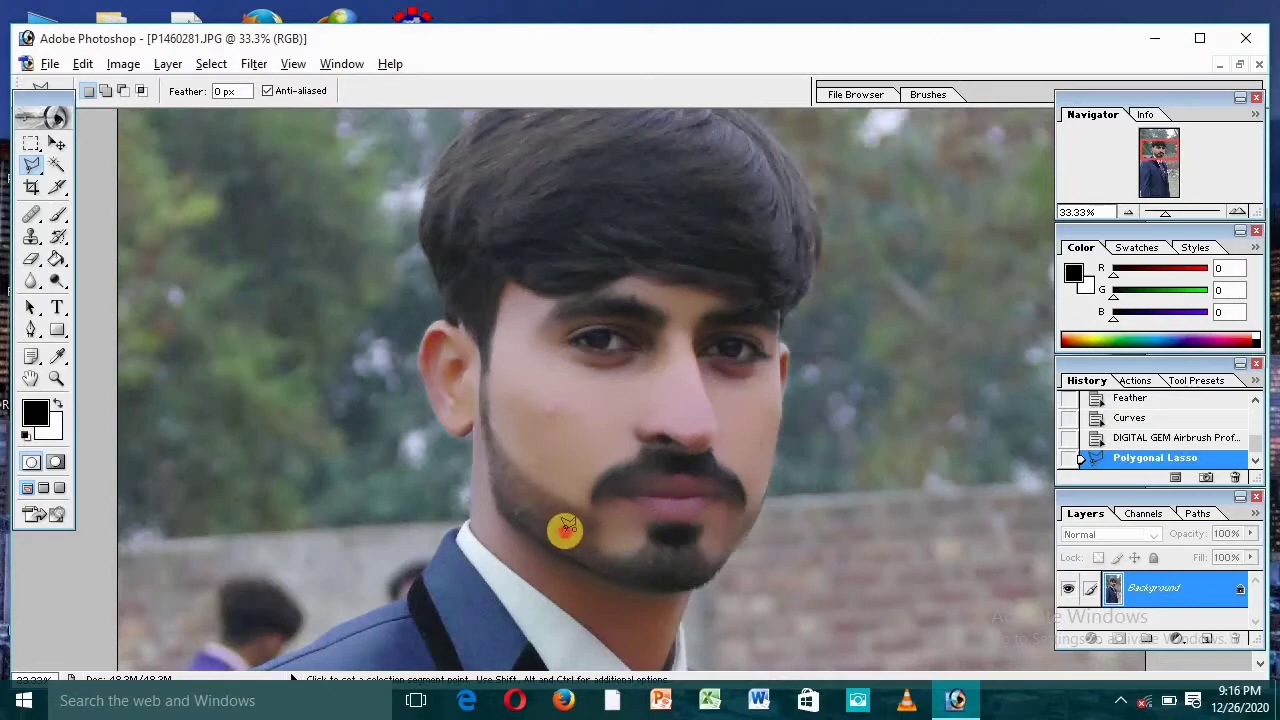
pyautogui.click(565, 530)
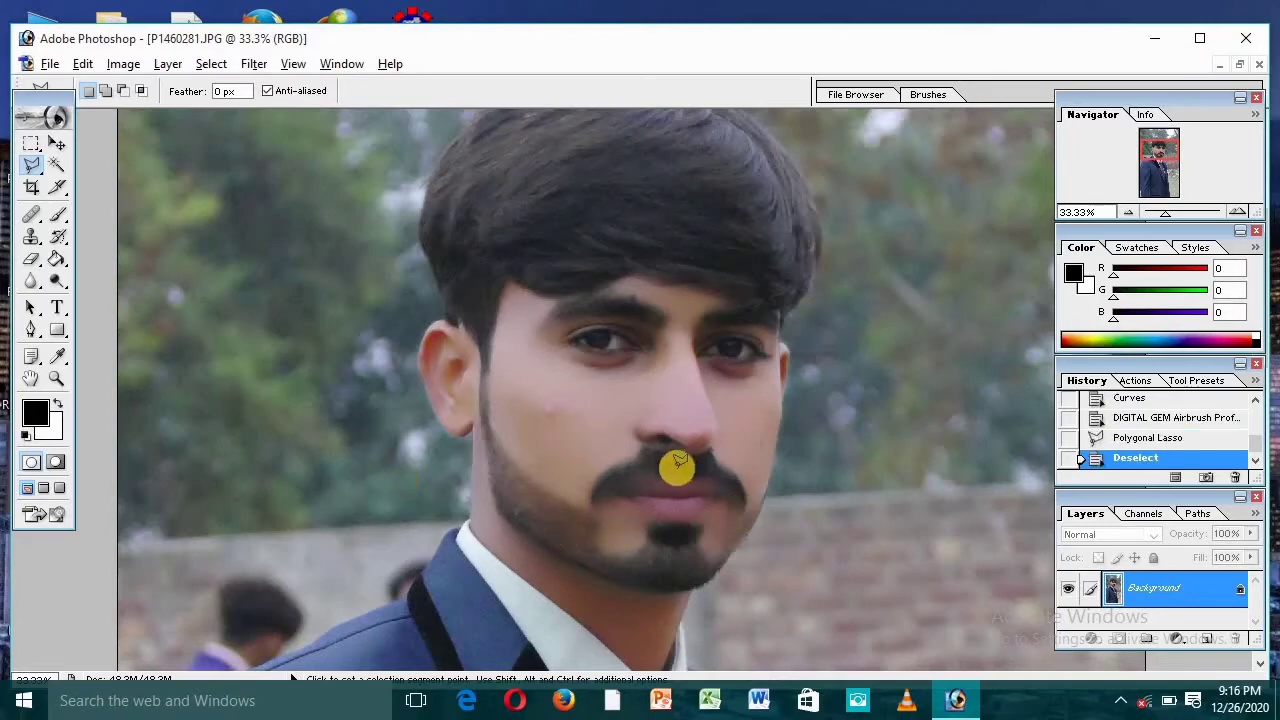
pyautogui.scroll(1, 675, 467)
pyautogui.scroll(1, 675, 467)
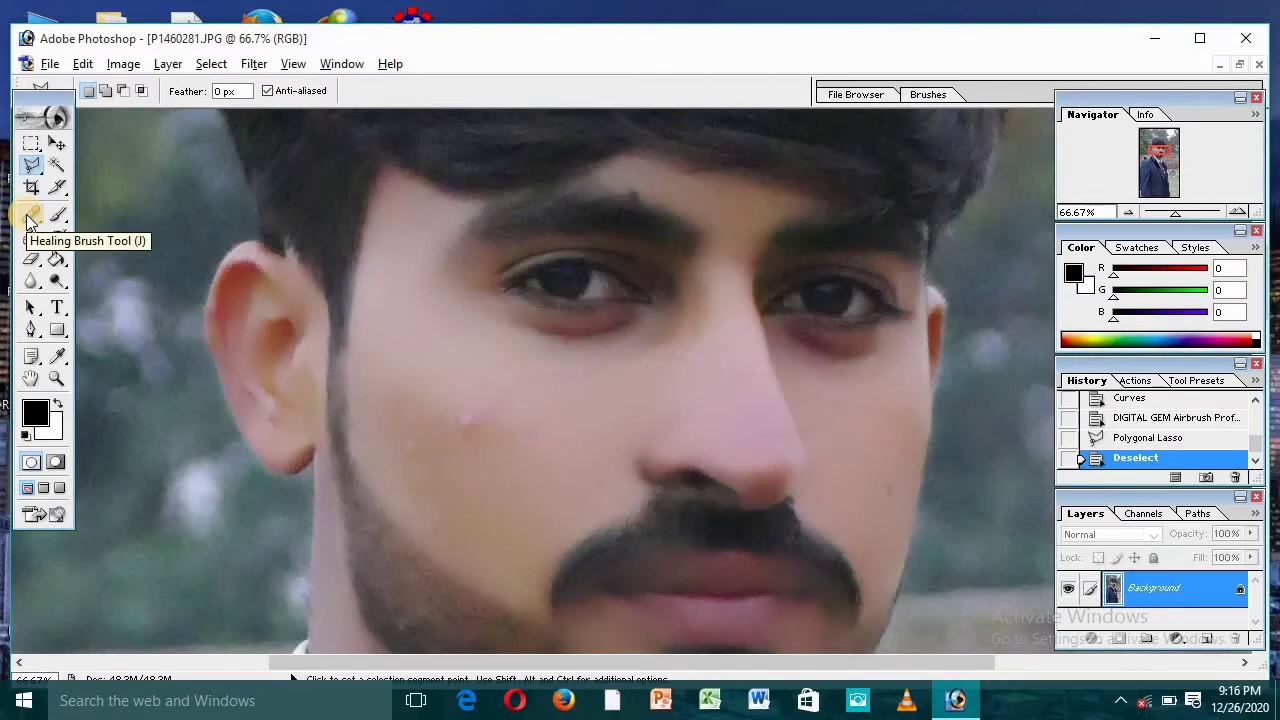
# - Heal five blemishes on the cheeks and jaw with the Healing Brush, then zoom out to 33.3%
pyautogui.click(28, 210)
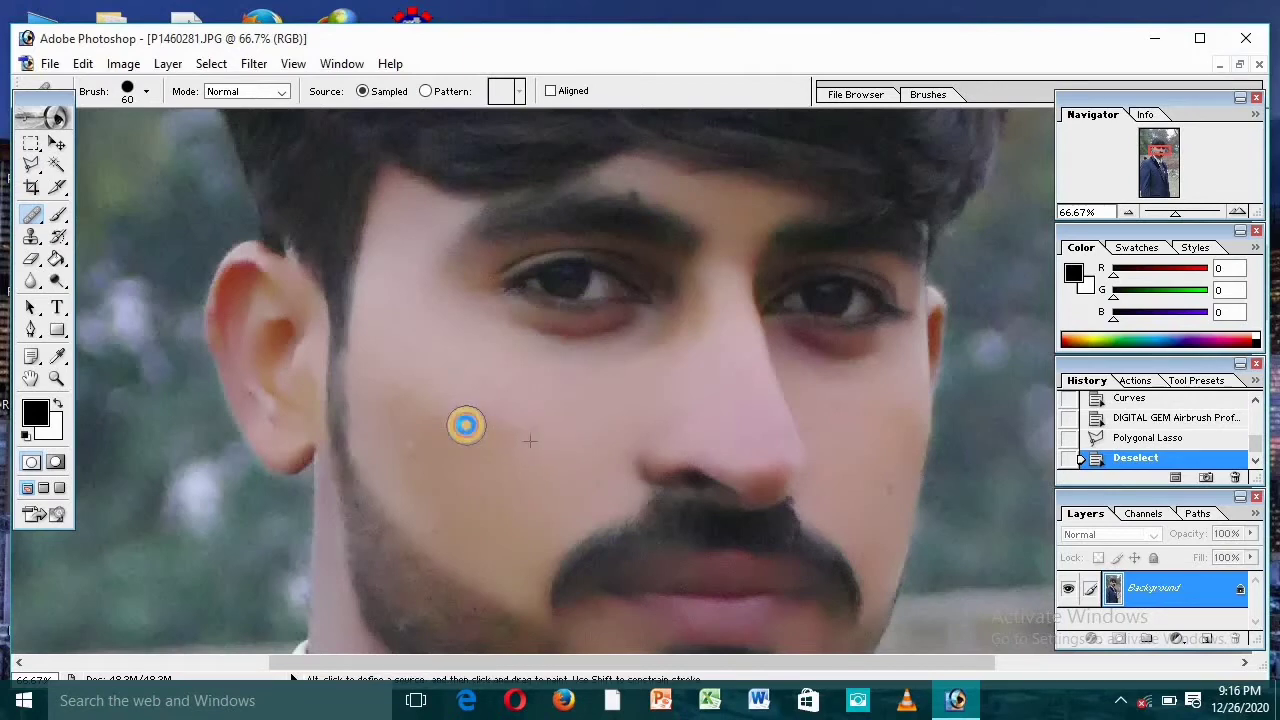
pyautogui.click(466, 425)
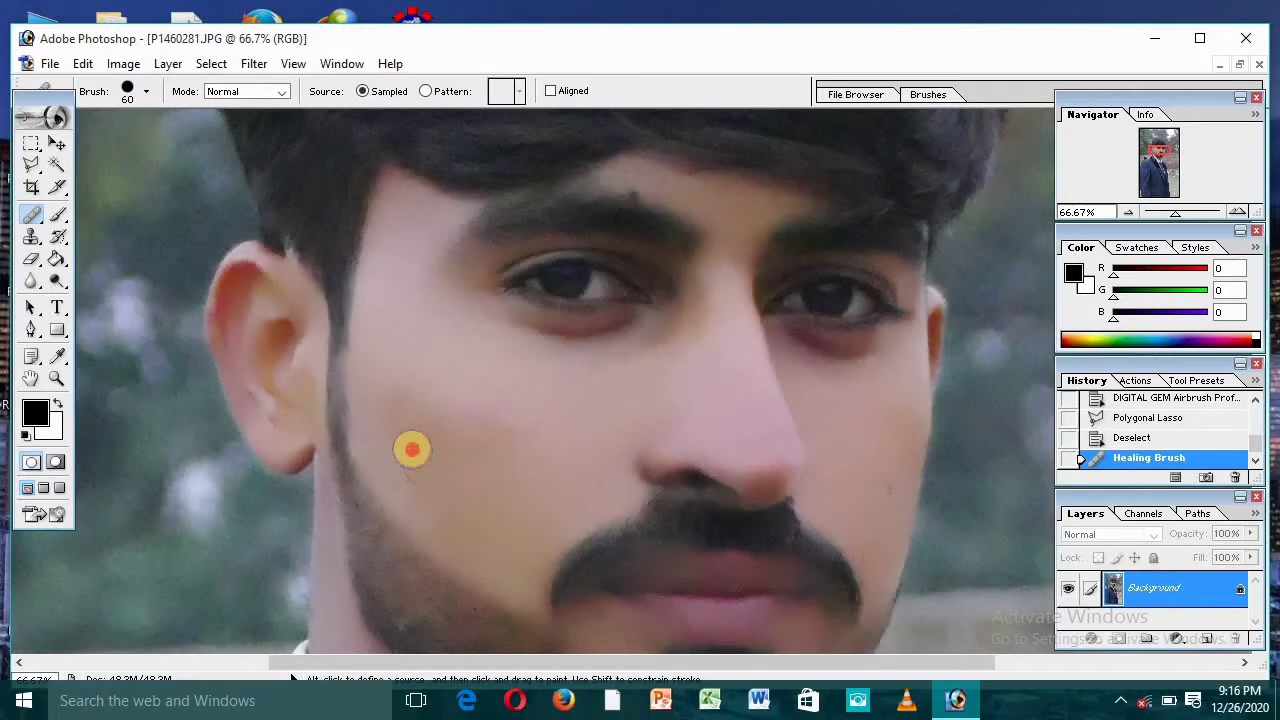
pyautogui.click(412, 449)
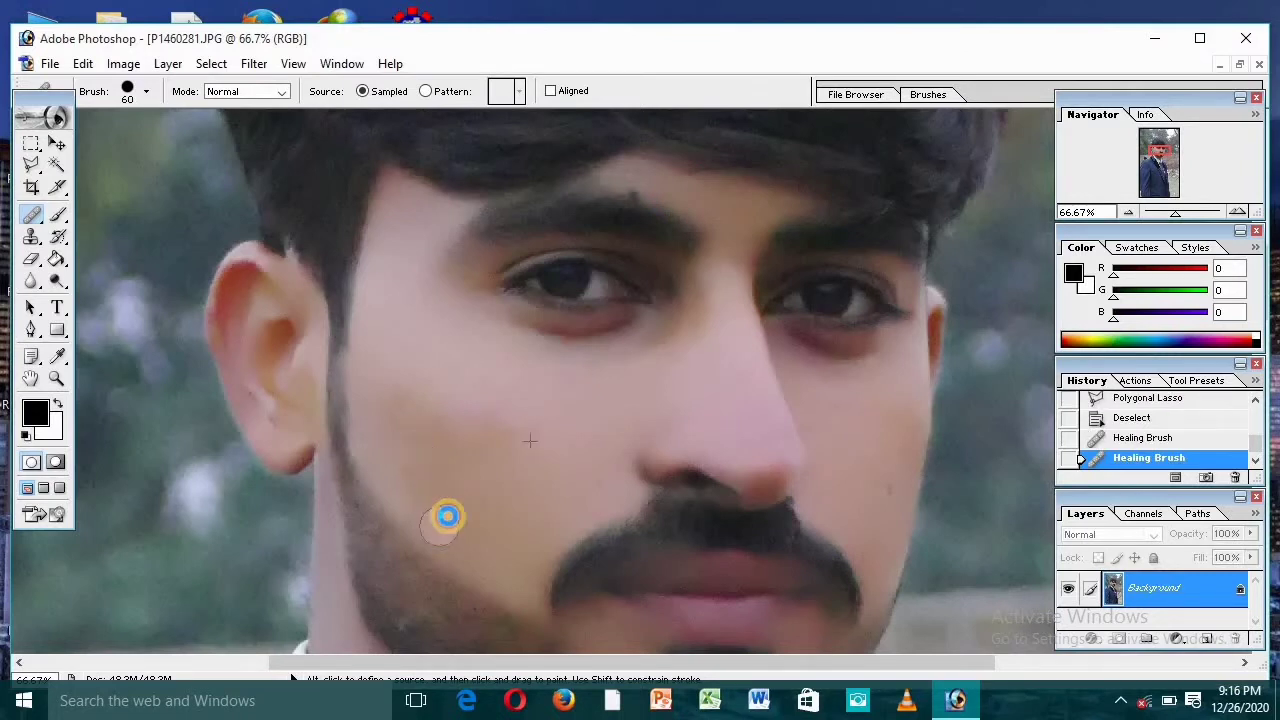
pyautogui.click(447, 516)
pyautogui.click(520, 435)
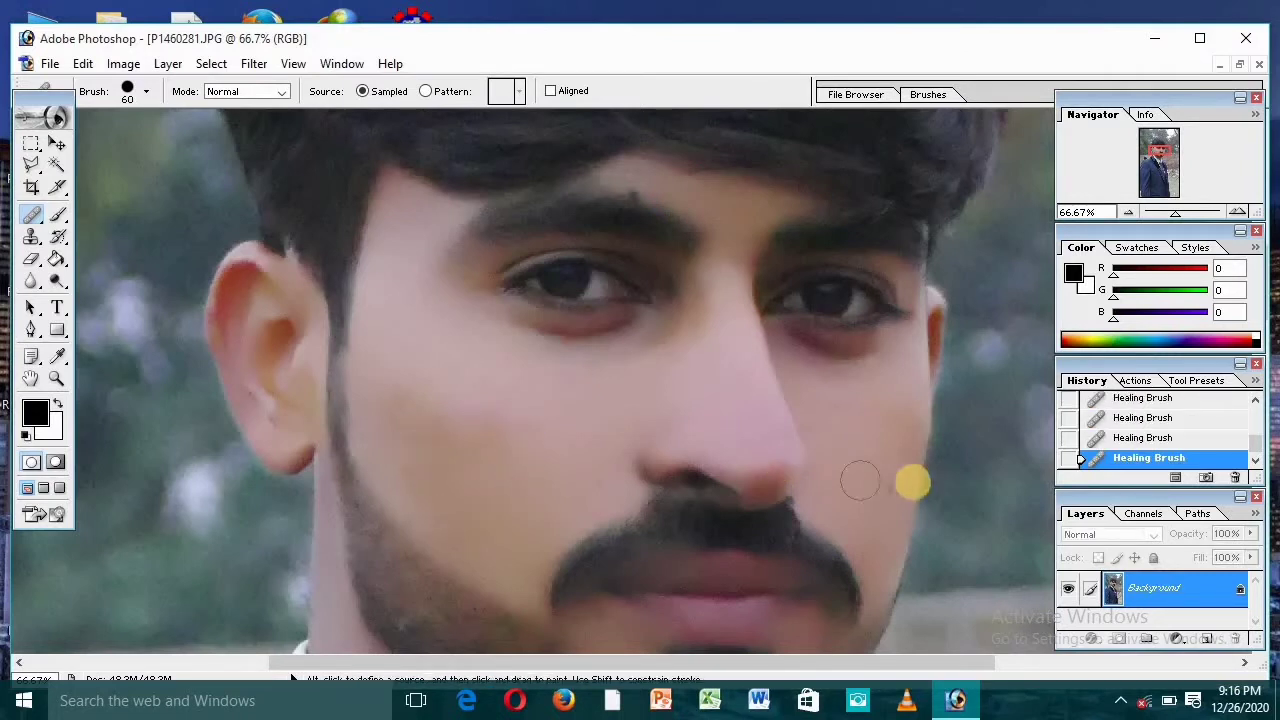
pyautogui.click(892, 486)
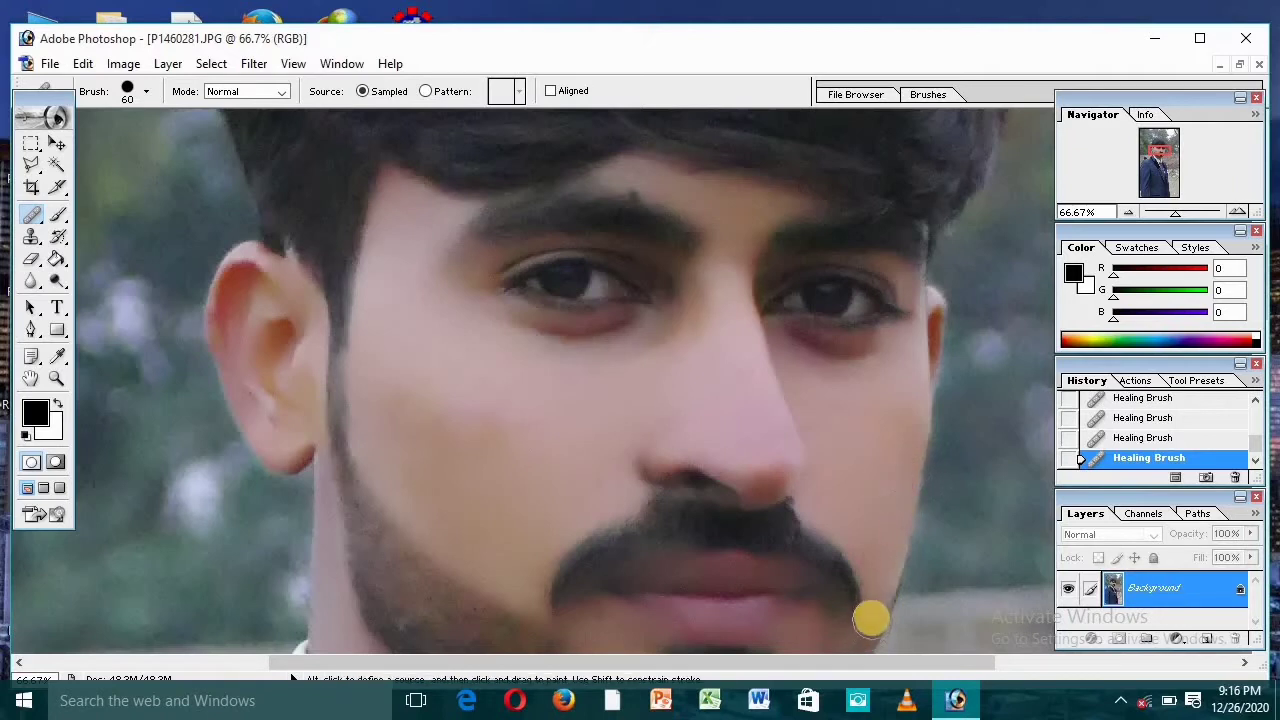
pyautogui.hotkey('ctrl', '-')
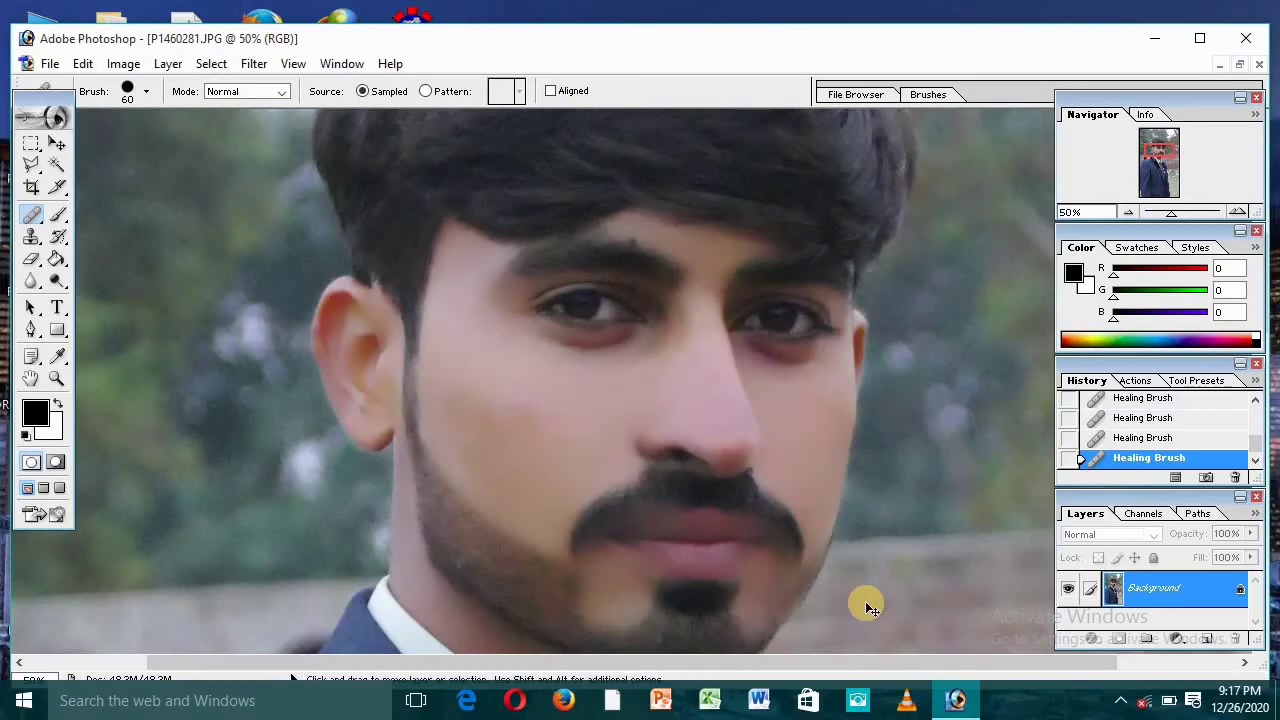
pyautogui.hotkey('ctrl', '-')
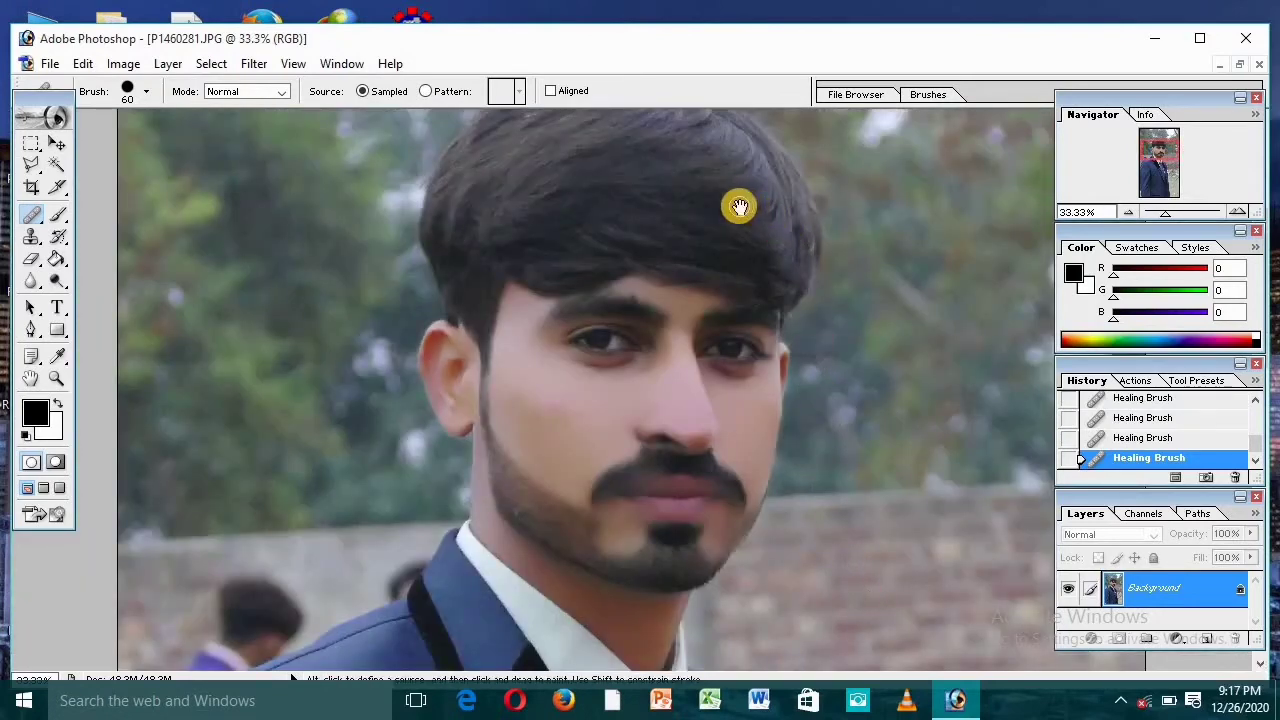
# - Pan the photo to frame the whole head and switch to the Magic Wand
pyautogui.moveTo(725, 211); pyautogui.dragTo(709, 397)
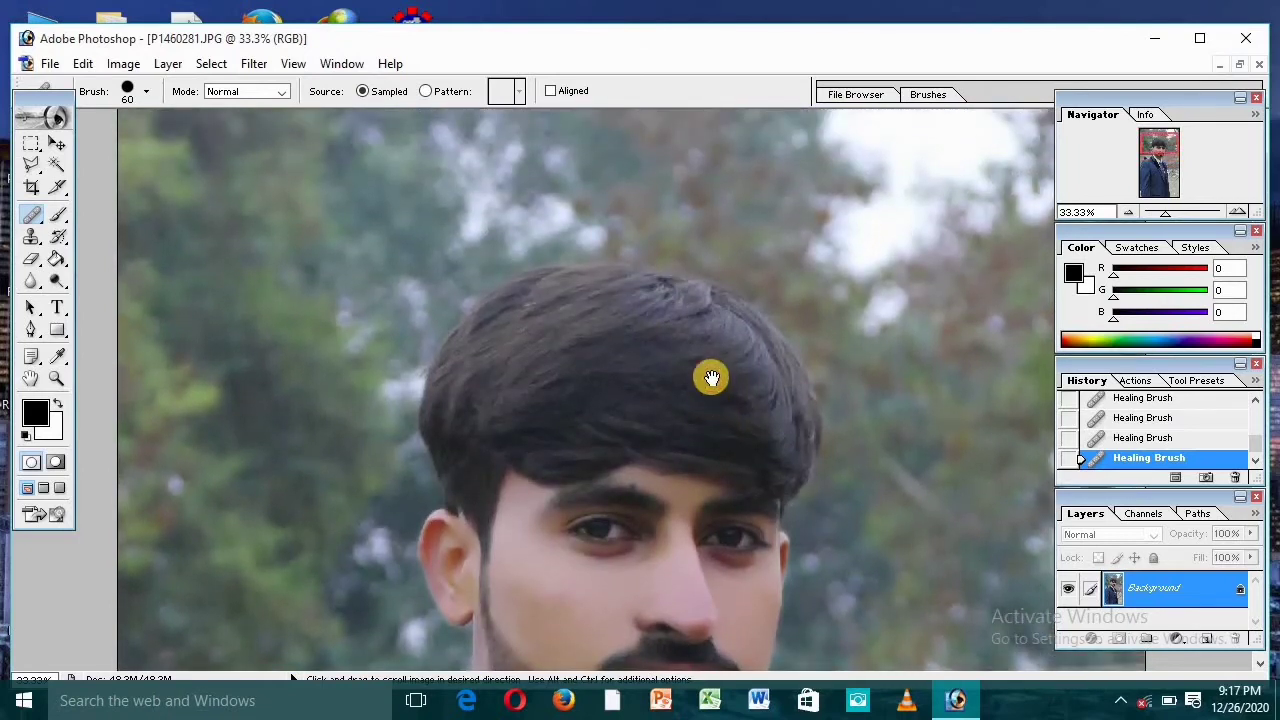
pyautogui.moveTo(711, 374); pyautogui.dragTo(705, 228)
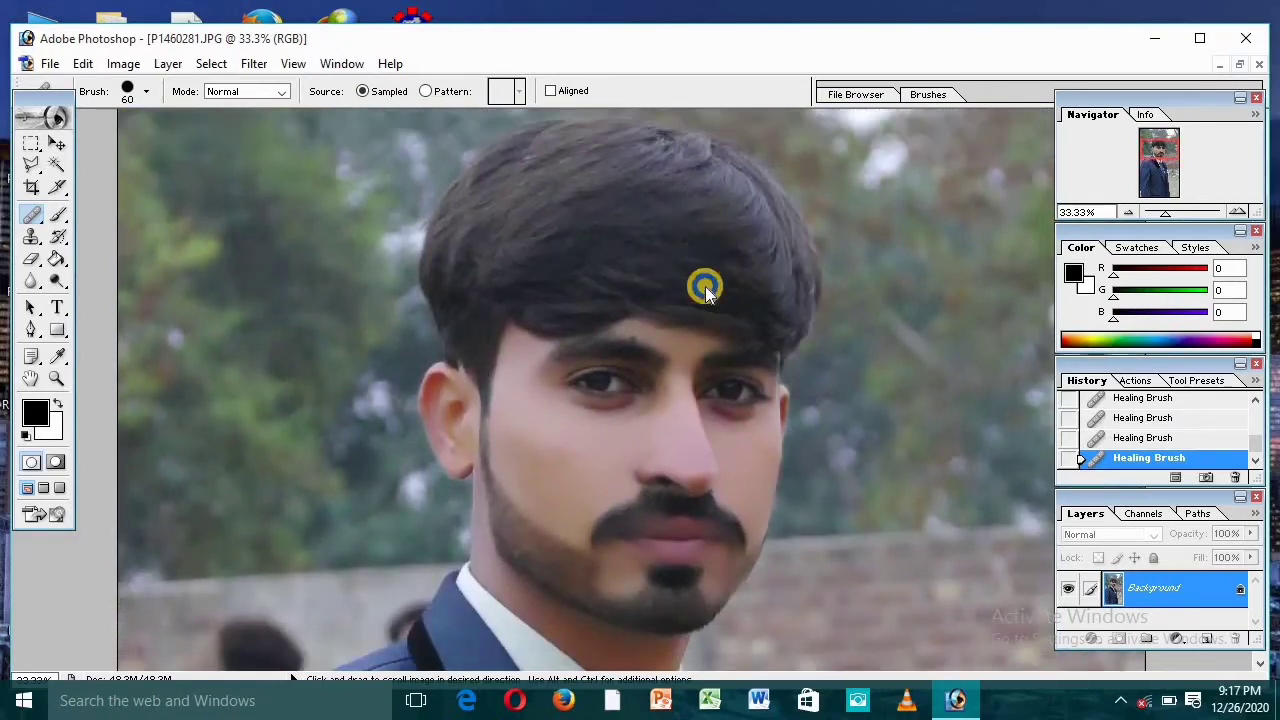
pyautogui.rightClick(705, 286)
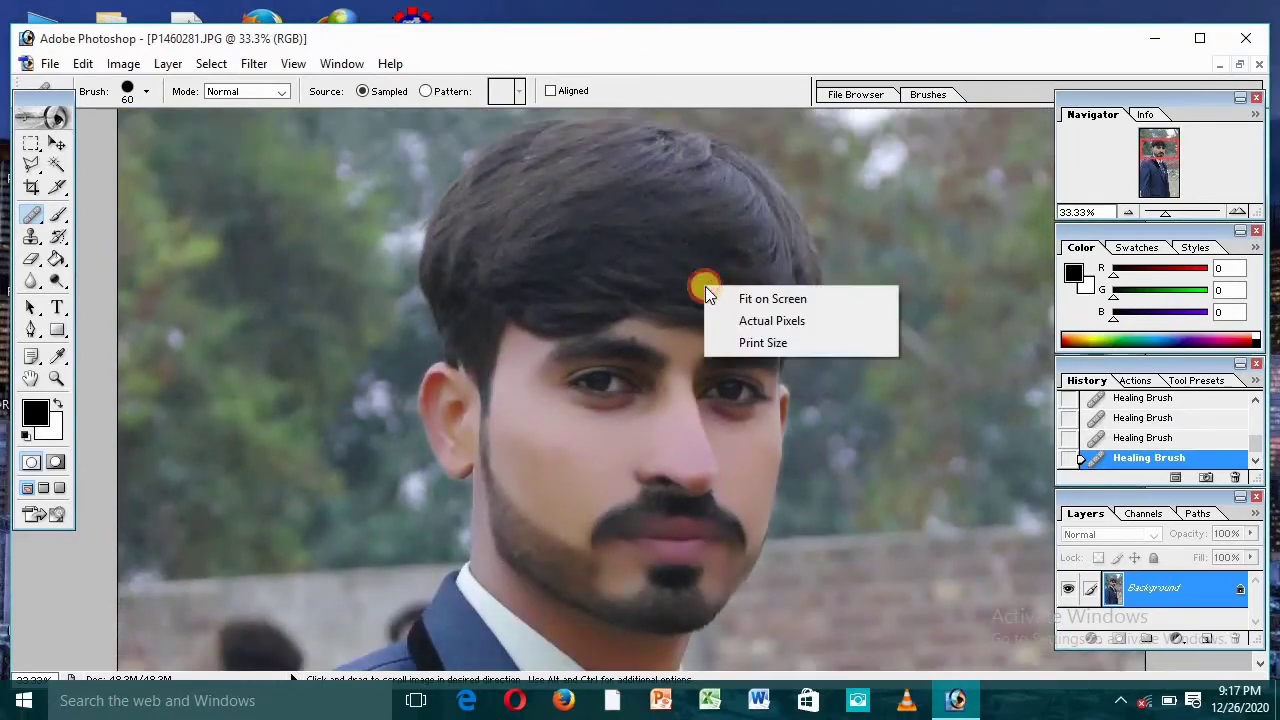
pyautogui.click(697, 214)
pyautogui.moveTo(697, 214); pyautogui.dragTo(694, 257)
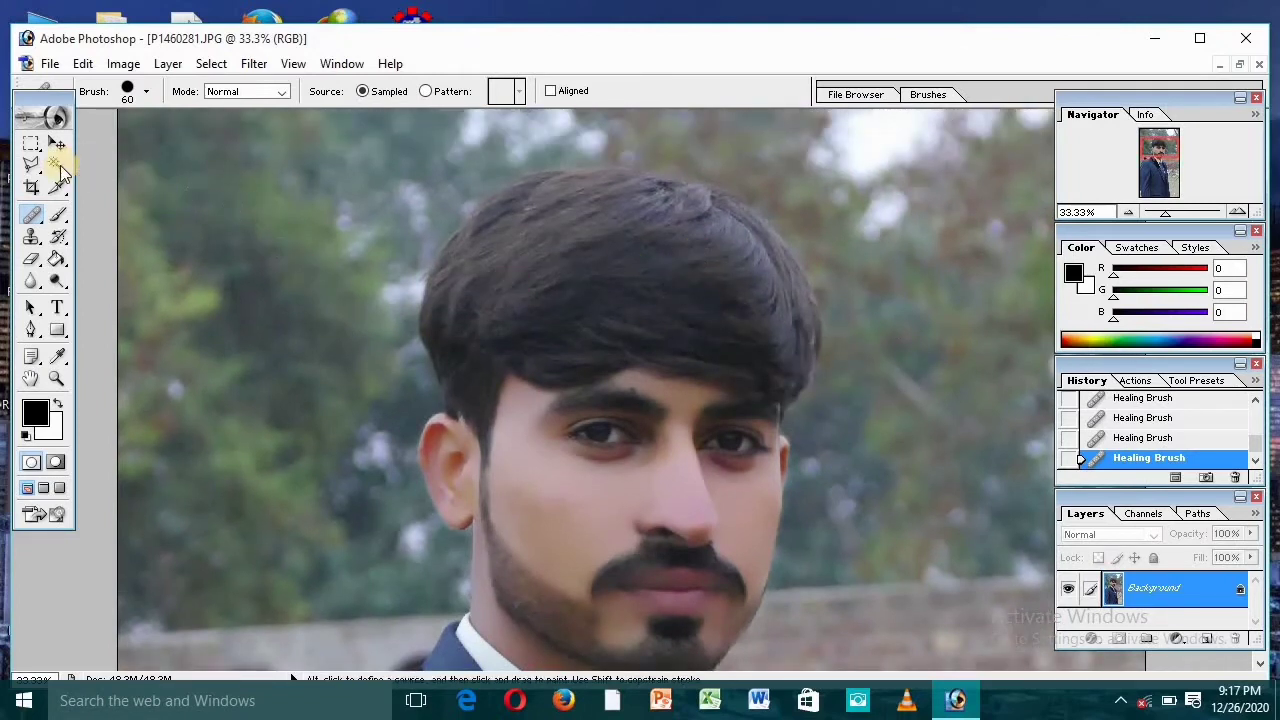
pyautogui.click(57, 165)
# - Magic Wand select the hair, adding the upper hair and background trees with extra clicks
pyautogui.click(536, 265)
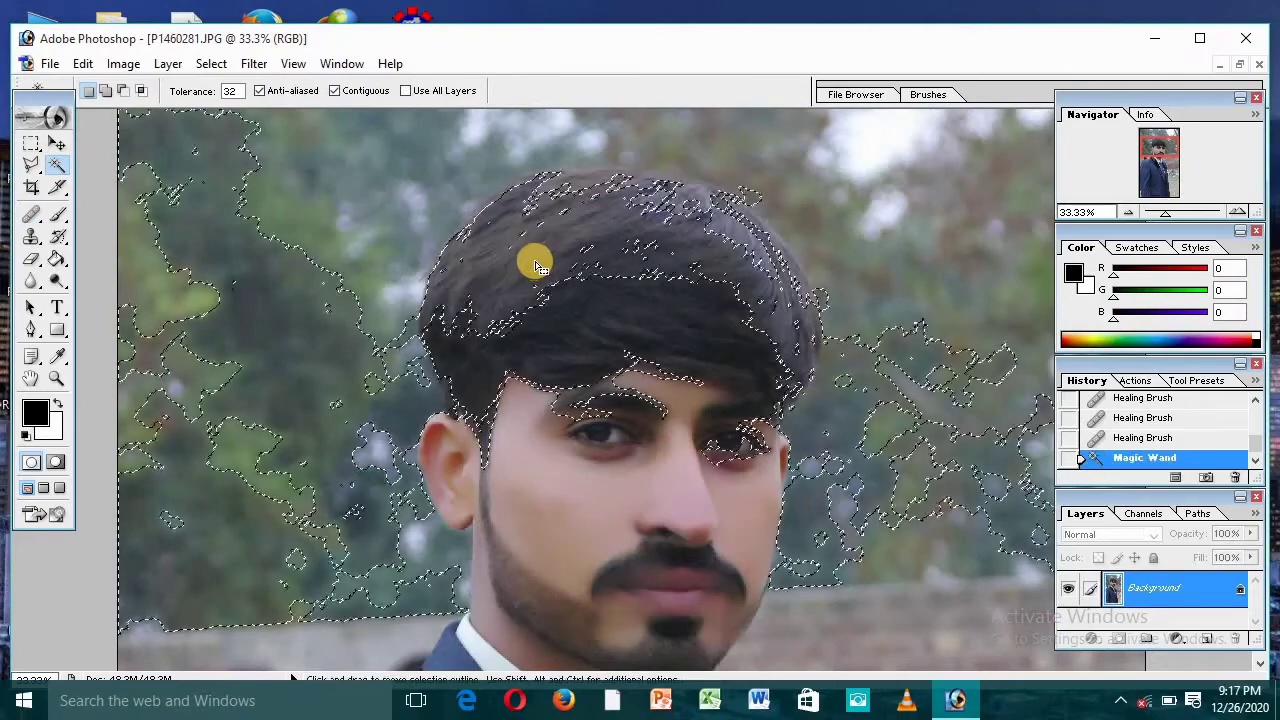
pyautogui.click(640, 322)
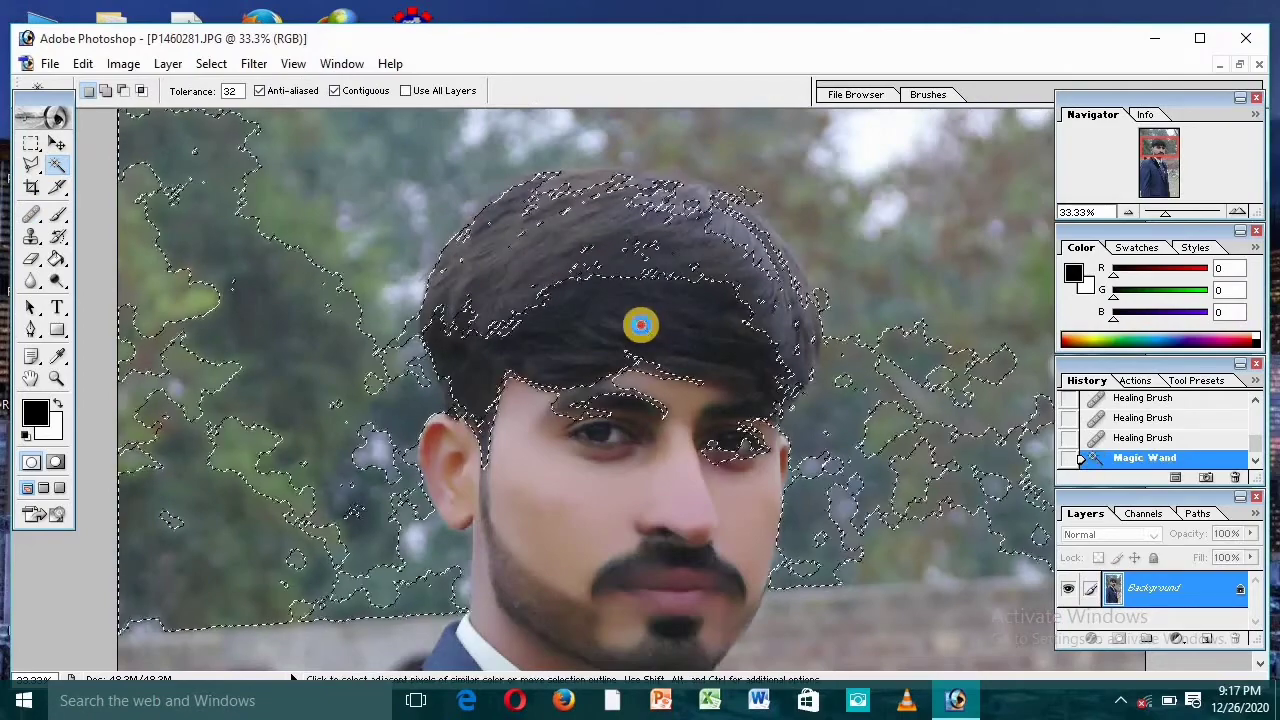
pyautogui.keyDown('shift'); pyautogui.click(655, 228); pyautogui.keyUp('shift')
pyautogui.keyDown('shift'); pyautogui.click(704, 216); pyautogui.keyUp('shift')
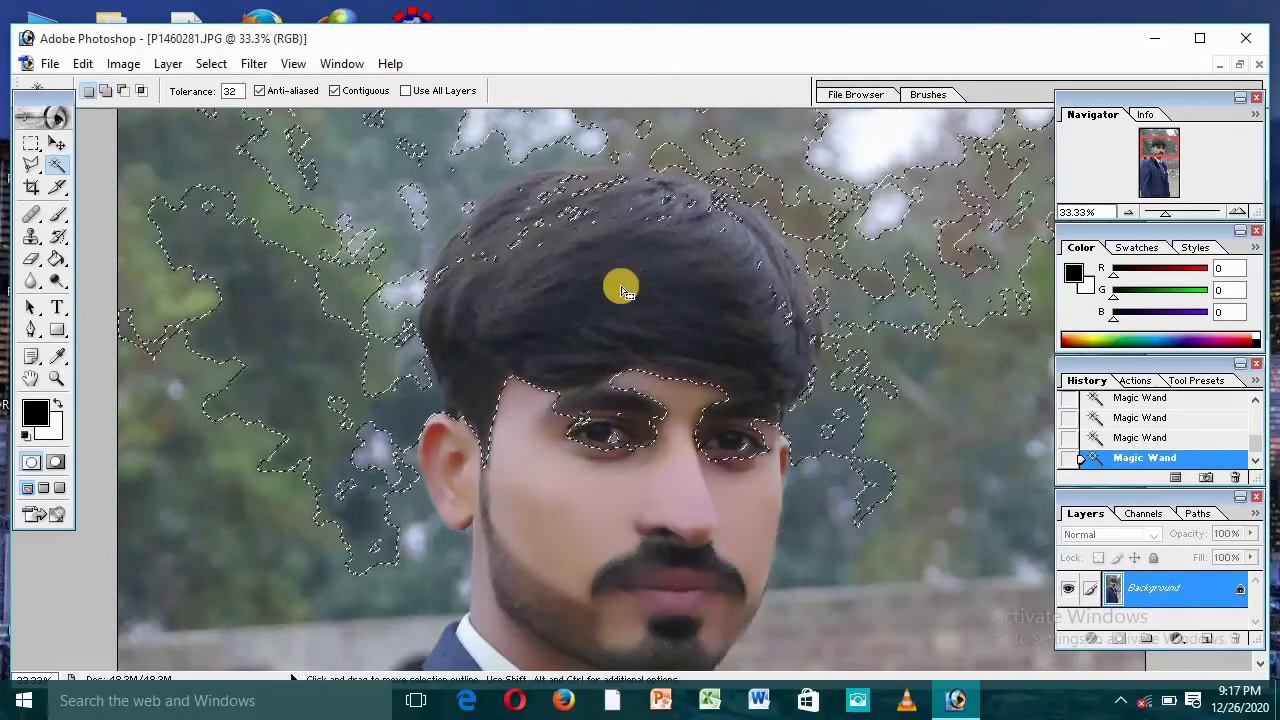
pyautogui.keyDown('shift'); pyautogui.click(540, 220); pyautogui.keyUp('shift')
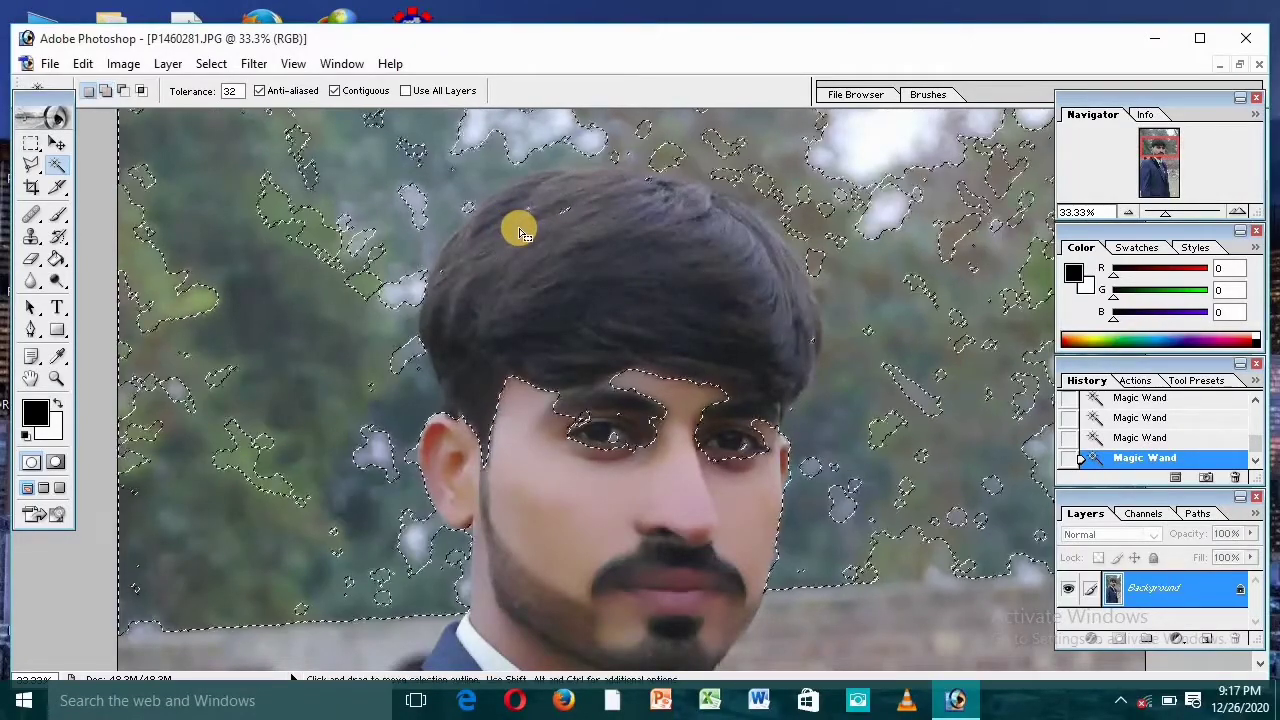
pyautogui.rightClick(521, 232)
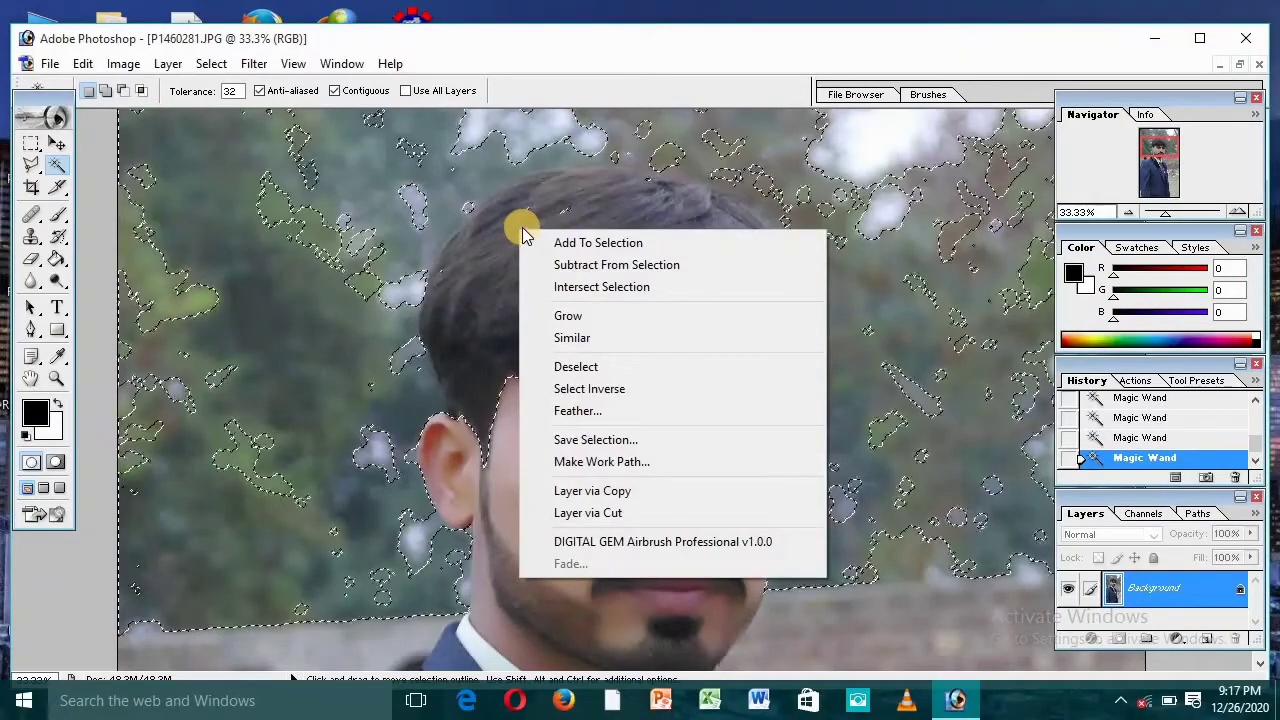
# - Feather the hair-and-foliage selection and ready a 900 brush at 45% opacity, 24% flow
pyautogui.click(578, 411)
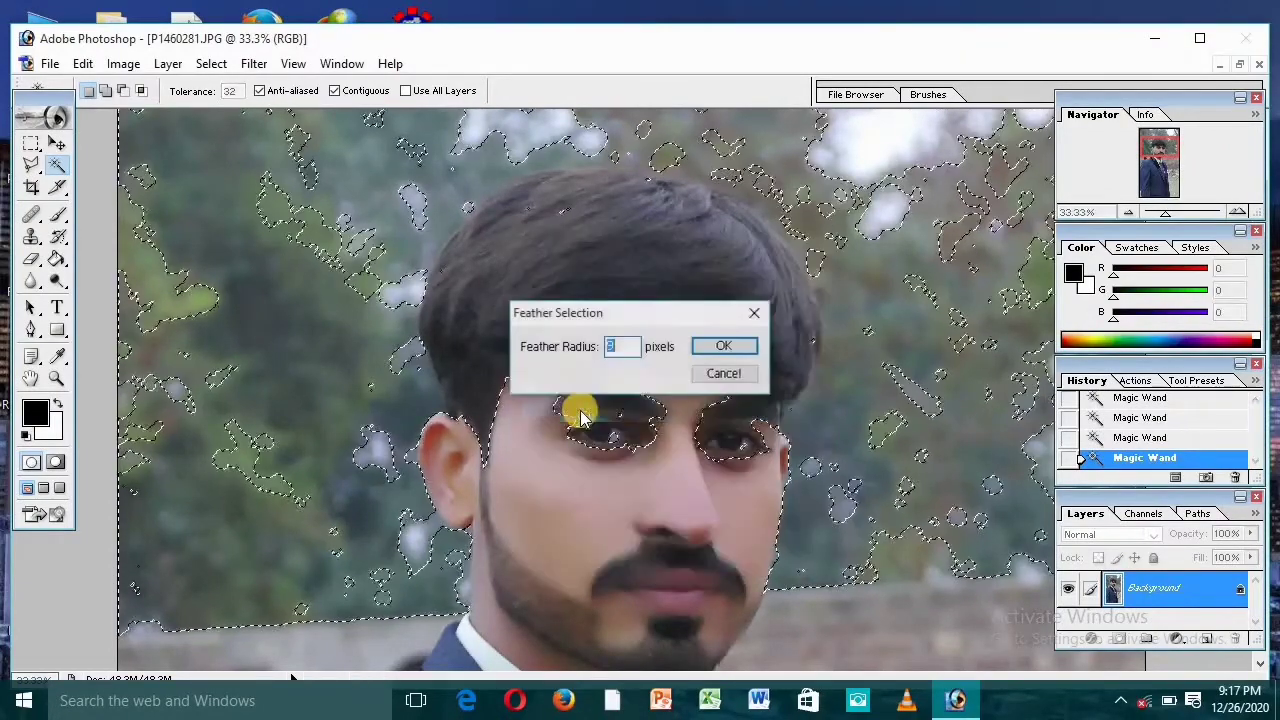
pyautogui.click(710, 346)
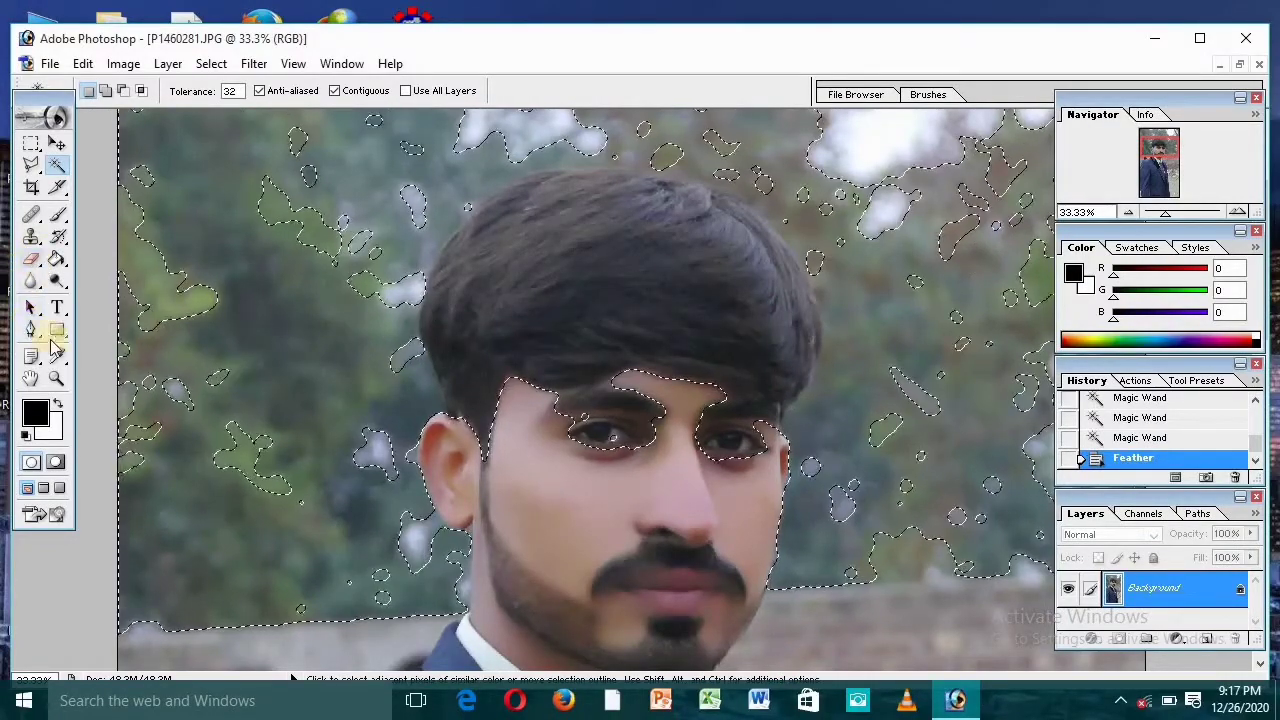
pyautogui.click(58, 220)
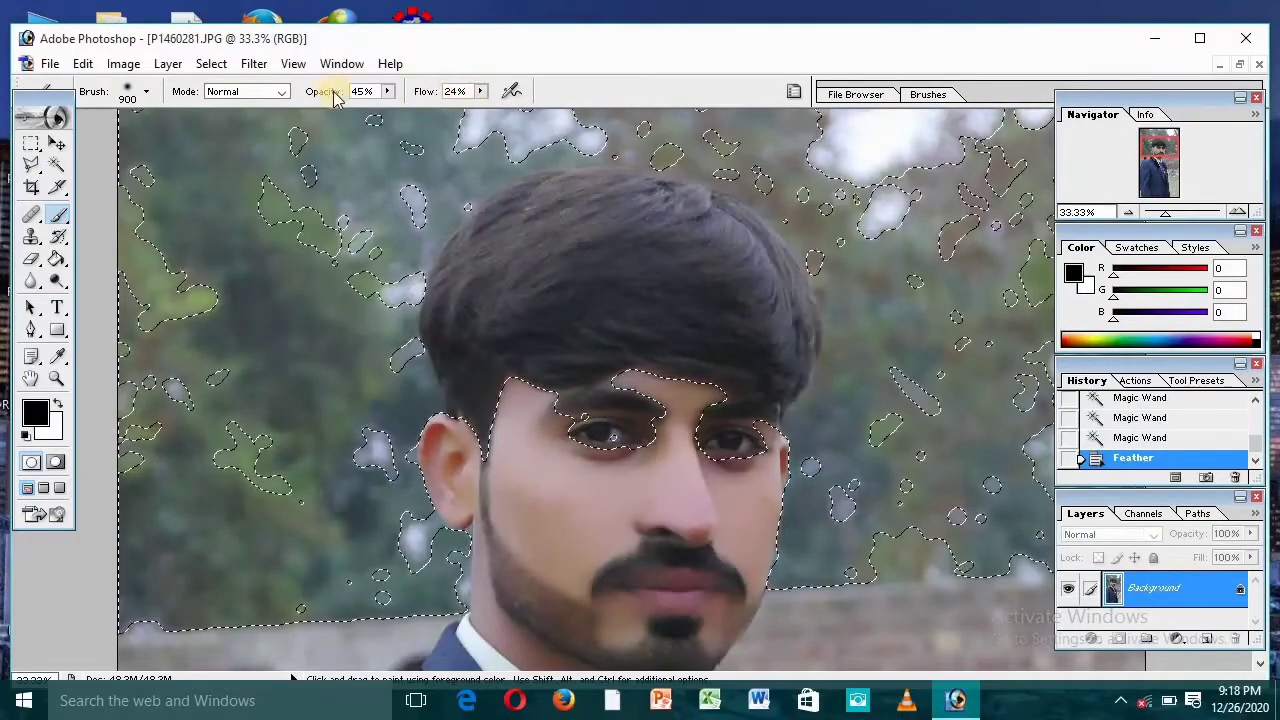
# - Paint black over the hair with a 455 px brush at 45% opacity
pyautogui.click(145, 97)
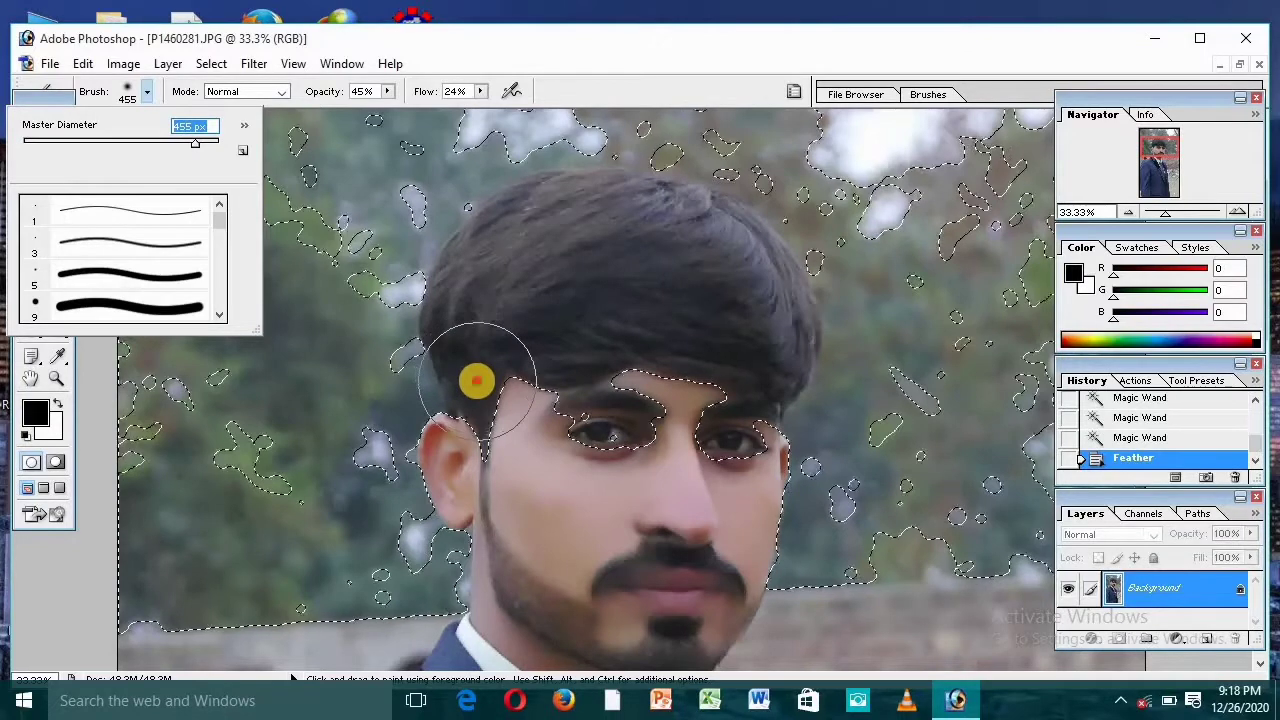
pyautogui.click(477, 380)
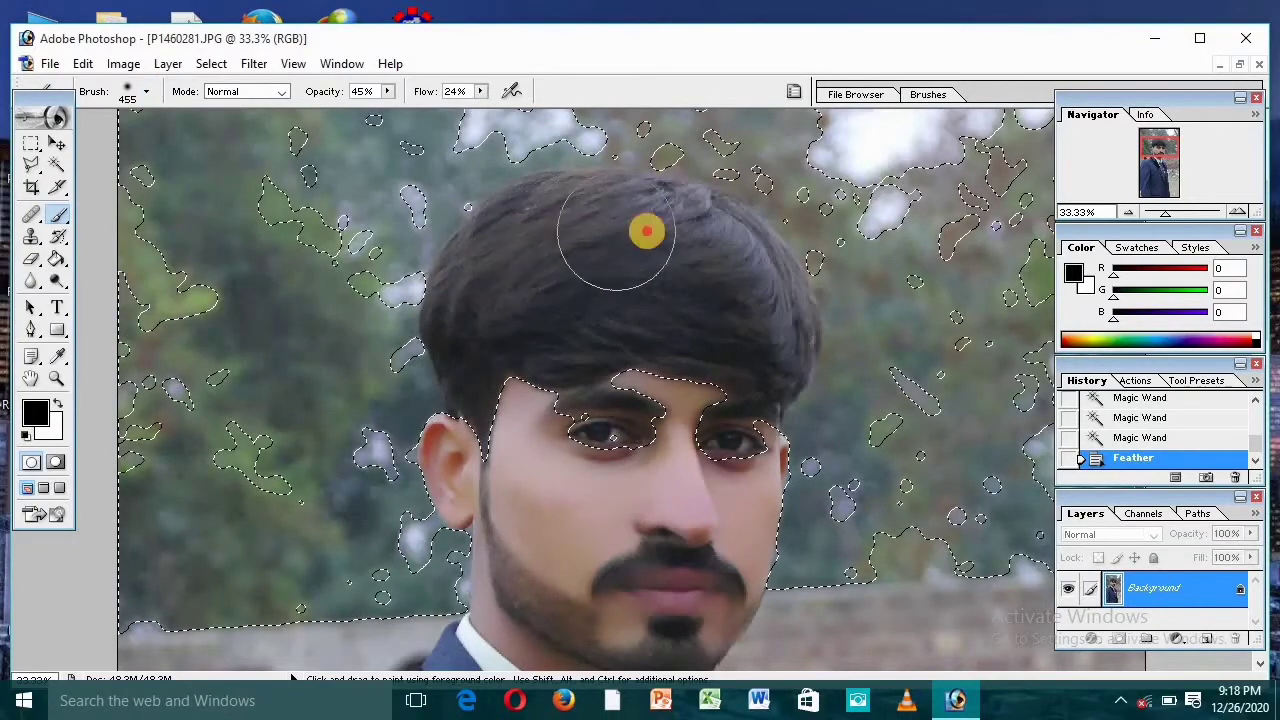
pyautogui.moveTo(646, 232)
pyautogui.mouseDown()
pyautogui.moveTo(723, 243)
pyautogui.moveTo(780, 314)
pyautogui.moveTo(769, 346)
pyautogui.moveTo(643, 329)
pyautogui.moveTo(471, 346)
pyautogui.moveTo(547, 221)
pyautogui.moveTo(728, 237)
pyautogui.moveTo(808, 386)
pyautogui.moveTo(790, 440)
pyautogui.mouseUp()
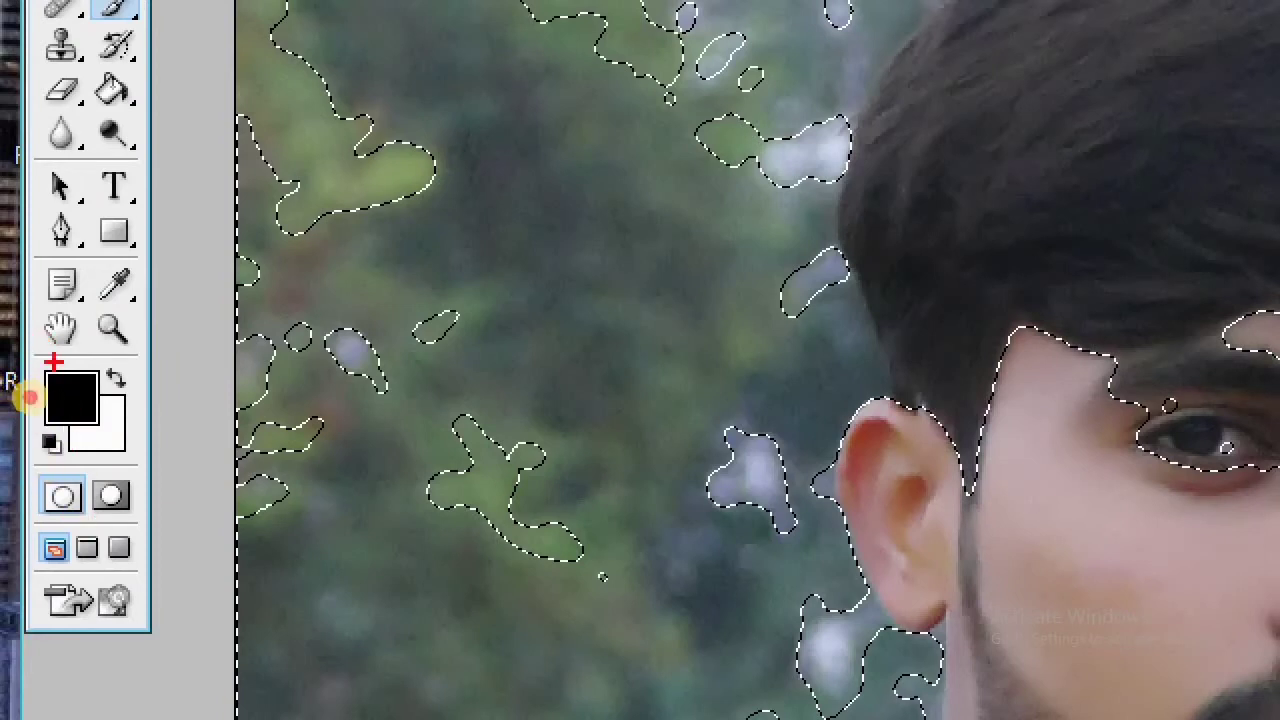
pyautogui.moveTo(53, 363); pyautogui.dragTo(157, 449)
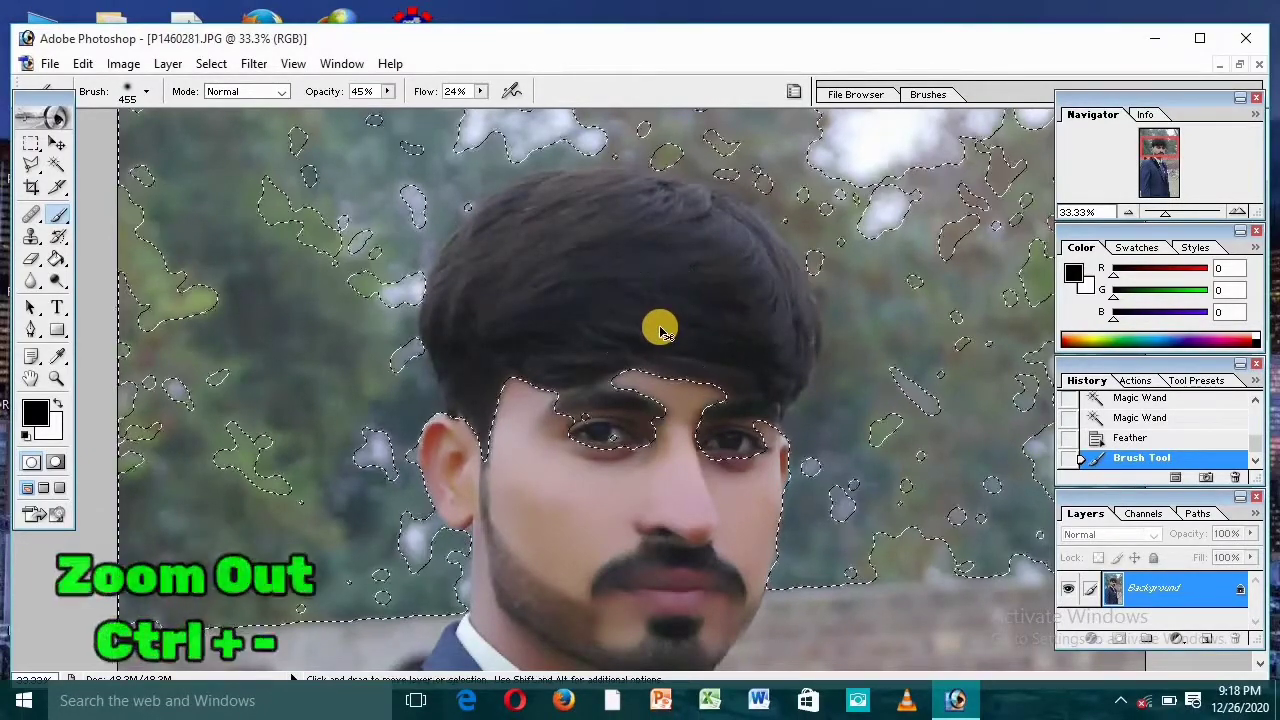
pyautogui.hotkey('ctrl', '-')
pyautogui.hotkey('ctrl', '-')
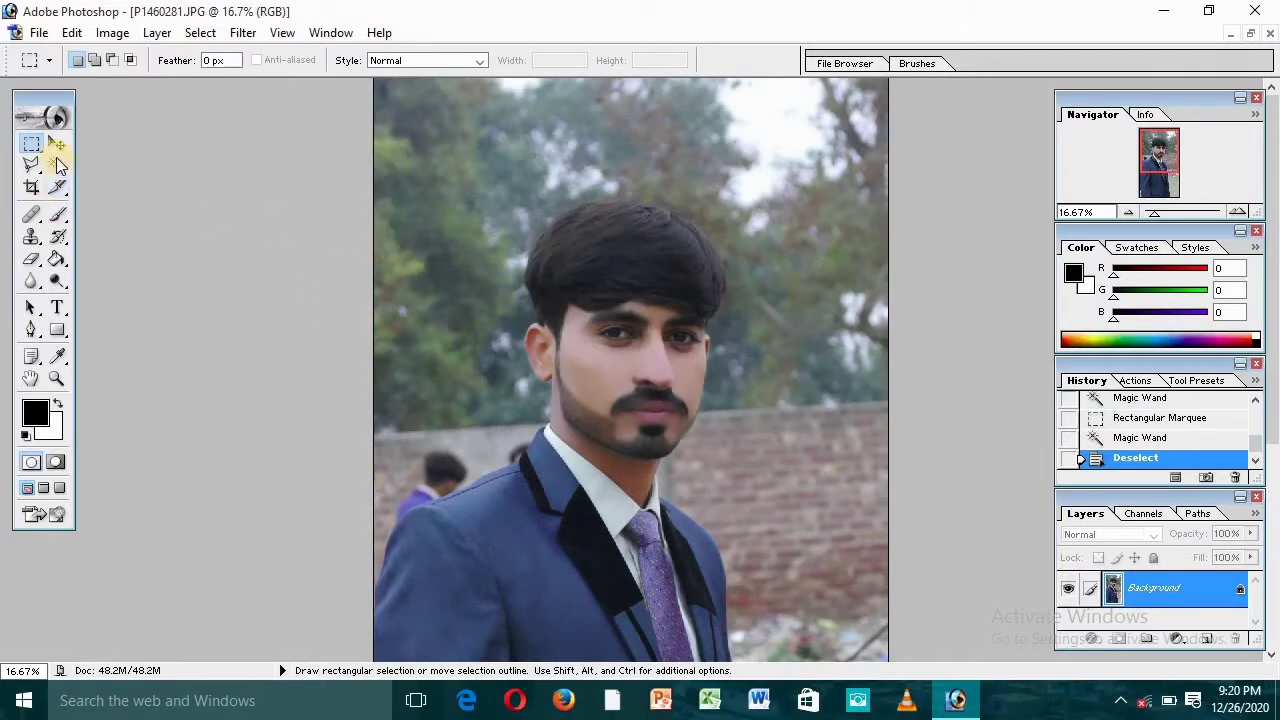
# - Magic Wand select the background trees and sky, undoing the accidental brick-wall addition
pyautogui.click(57, 166)
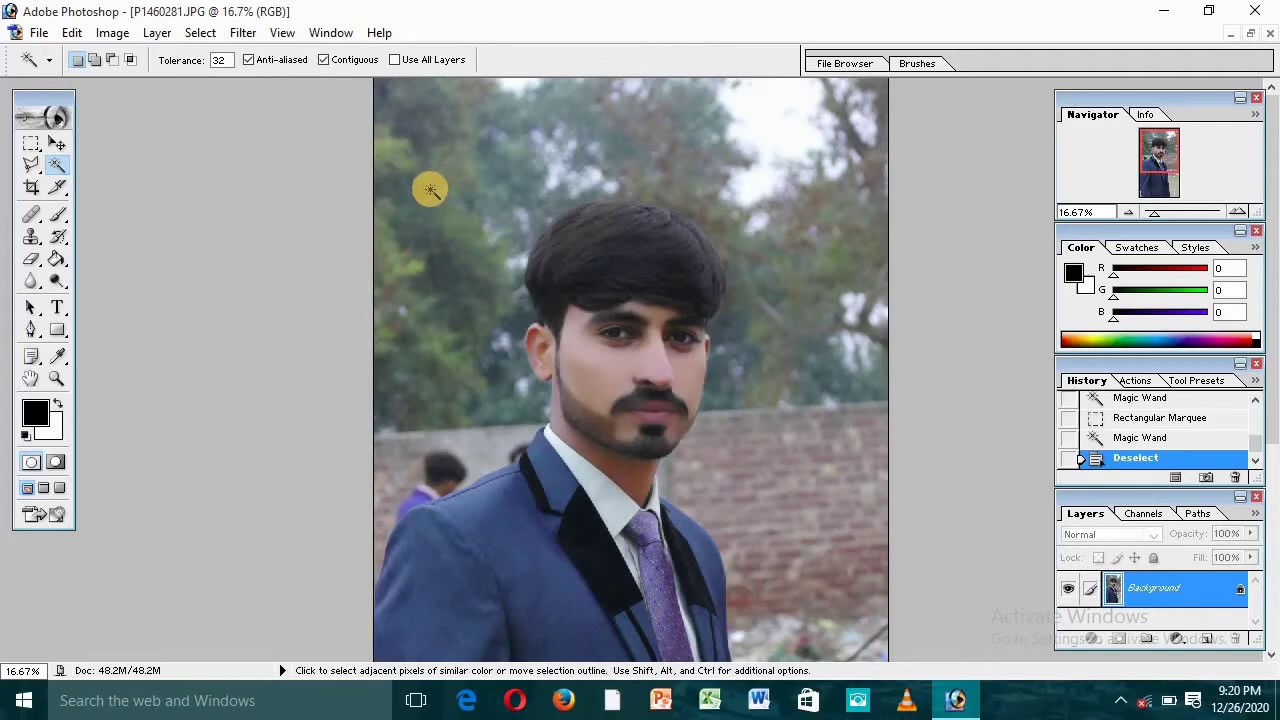
pyautogui.click(434, 200)
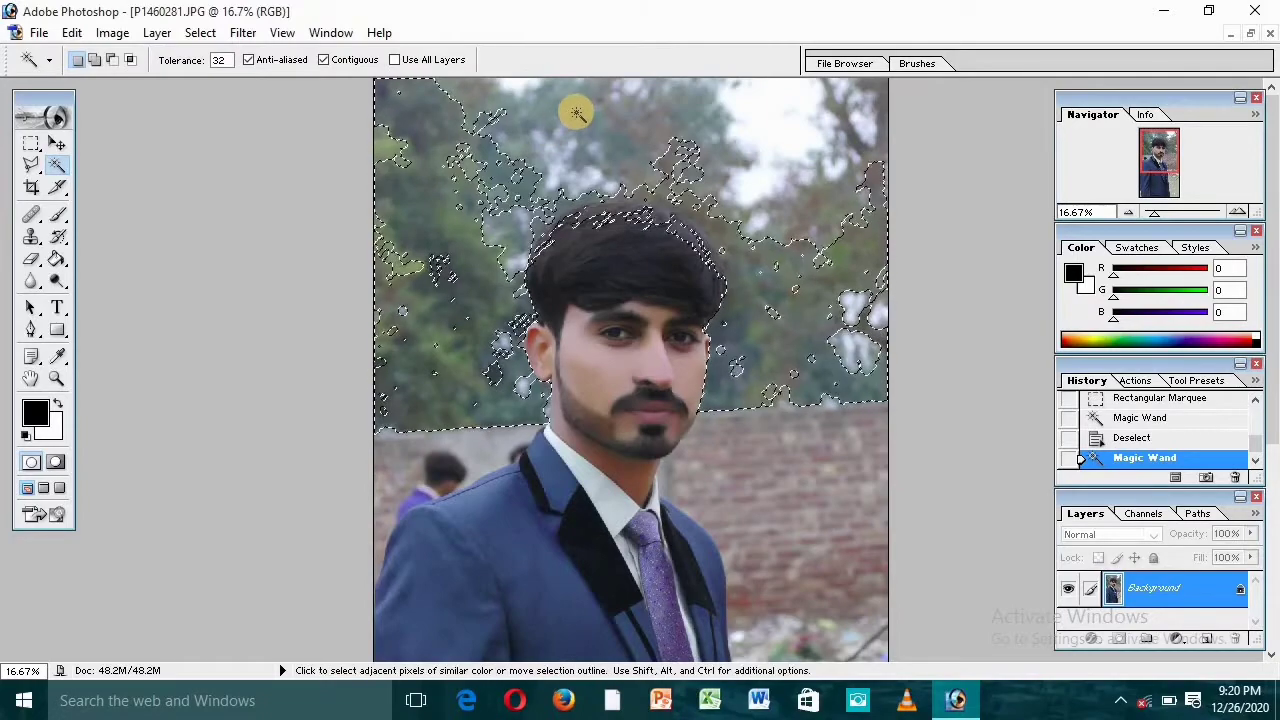
pyautogui.press('shift')
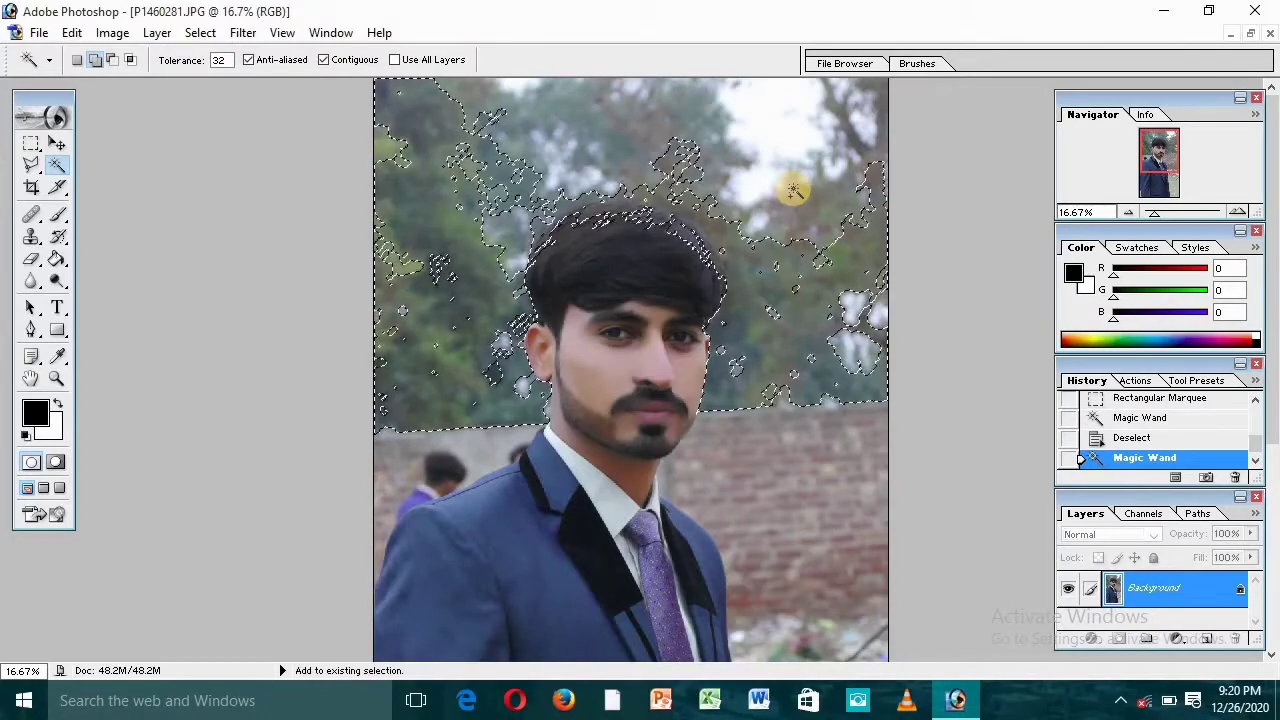
pyautogui.click(843, 181)
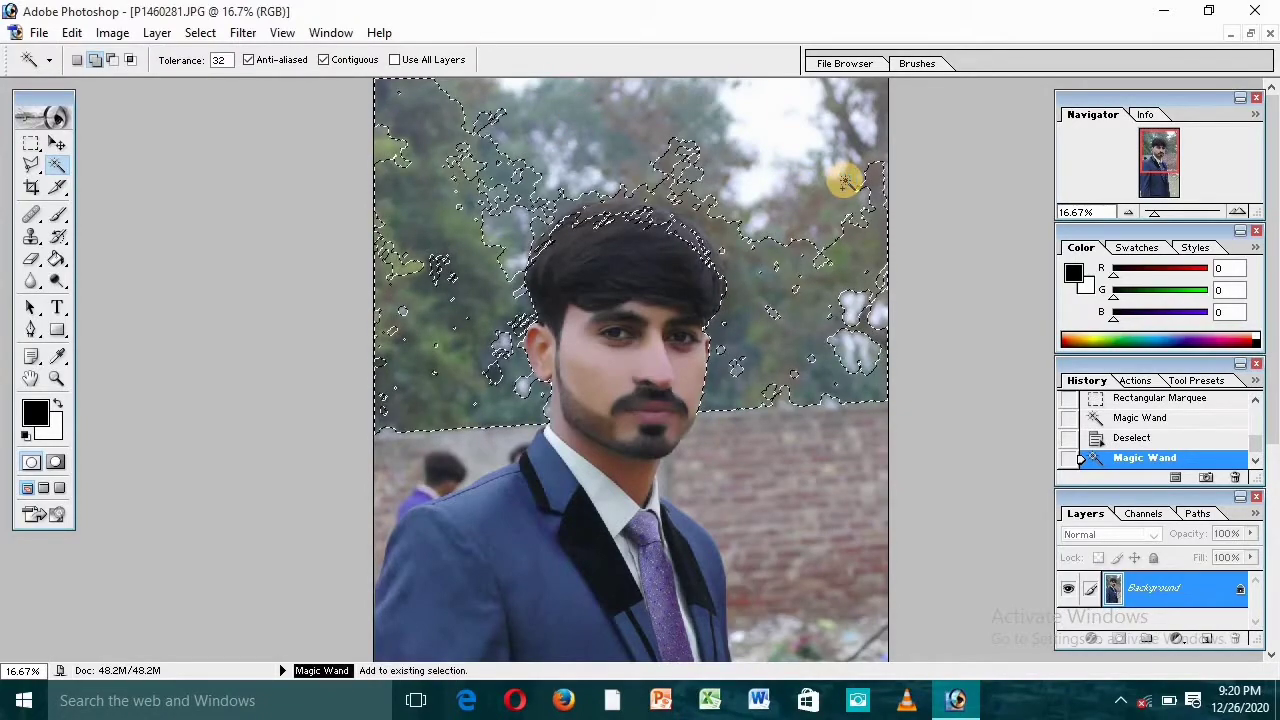
pyautogui.click(775, 155)
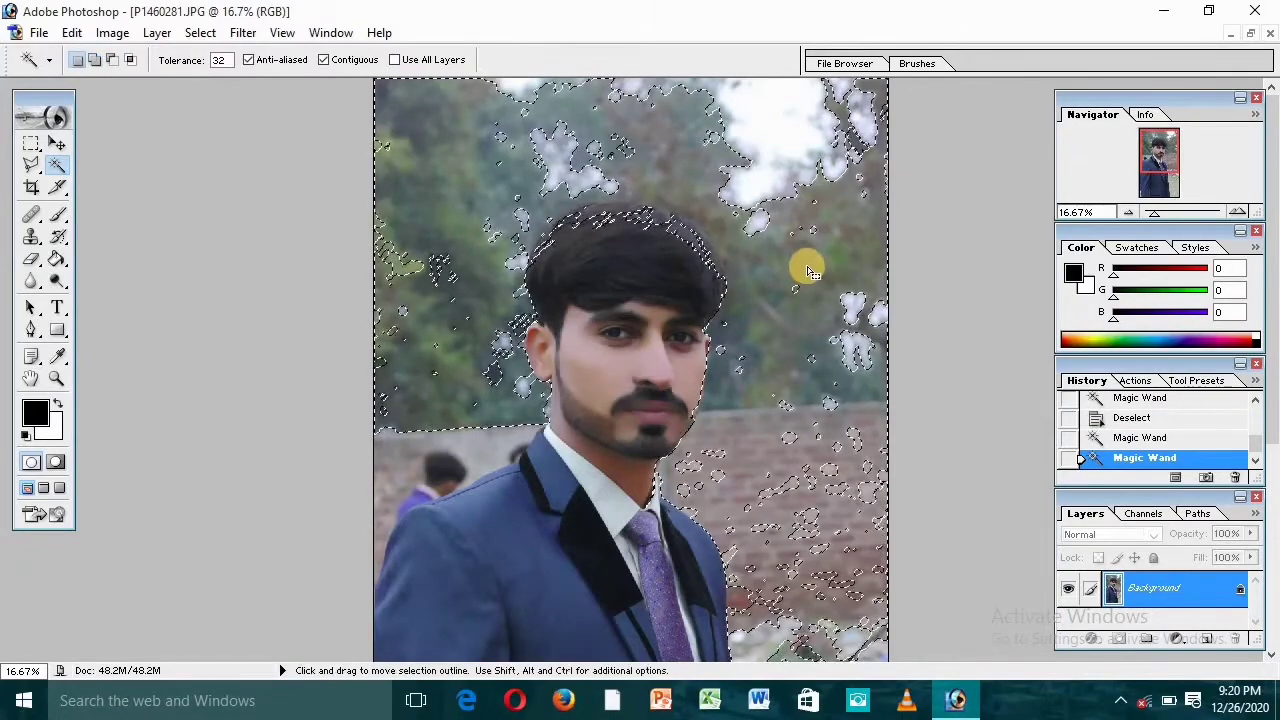
pyautogui.press('ctrl')
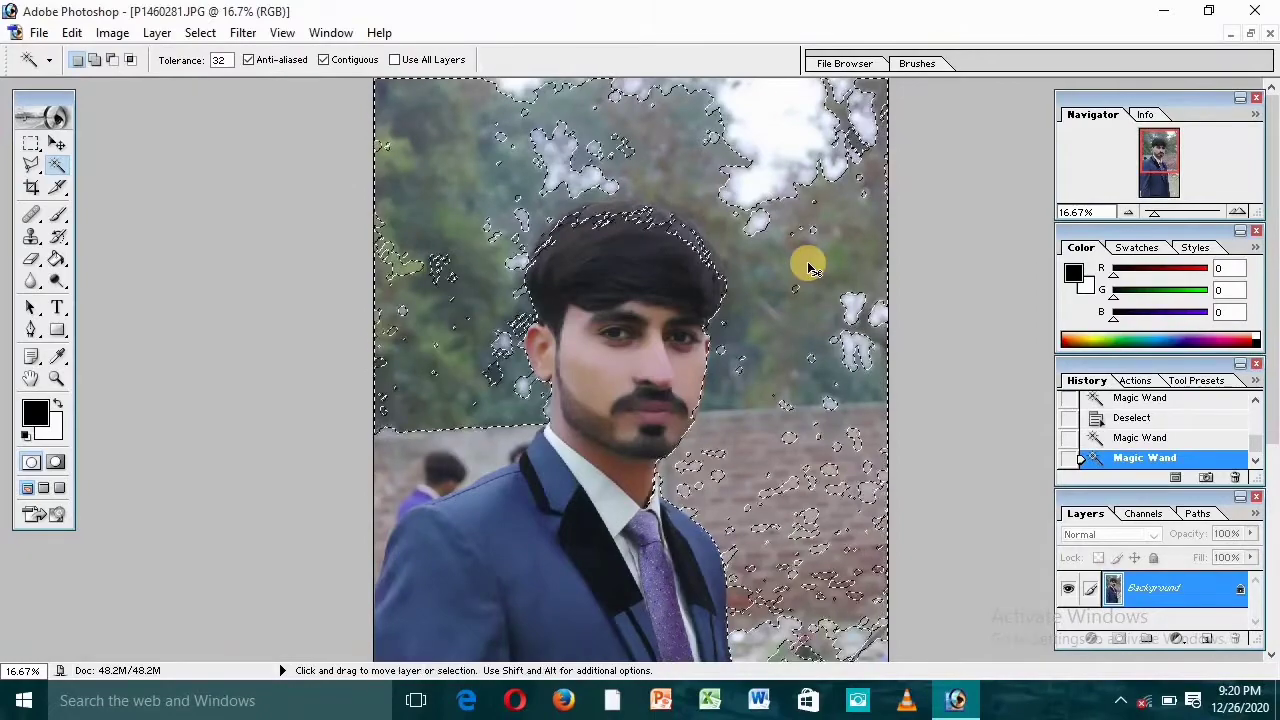
pyautogui.hotkey('ctrl', 'z')
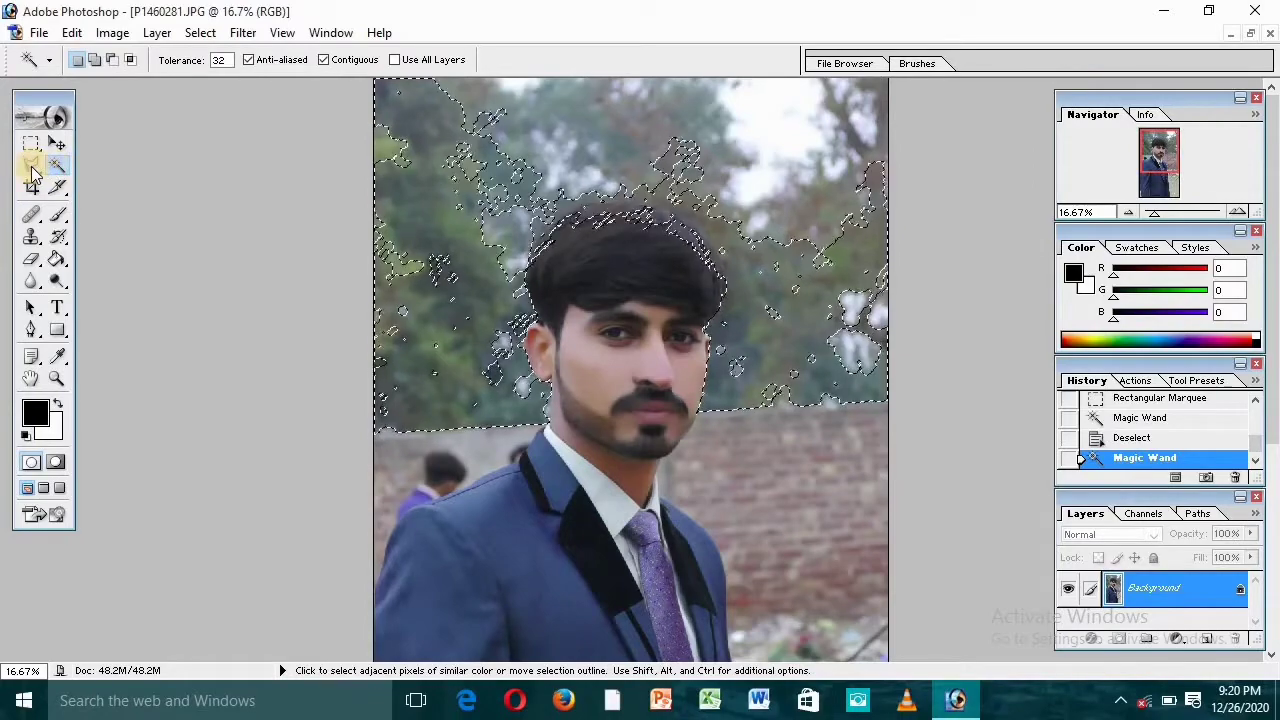
pyautogui.click(31, 170)
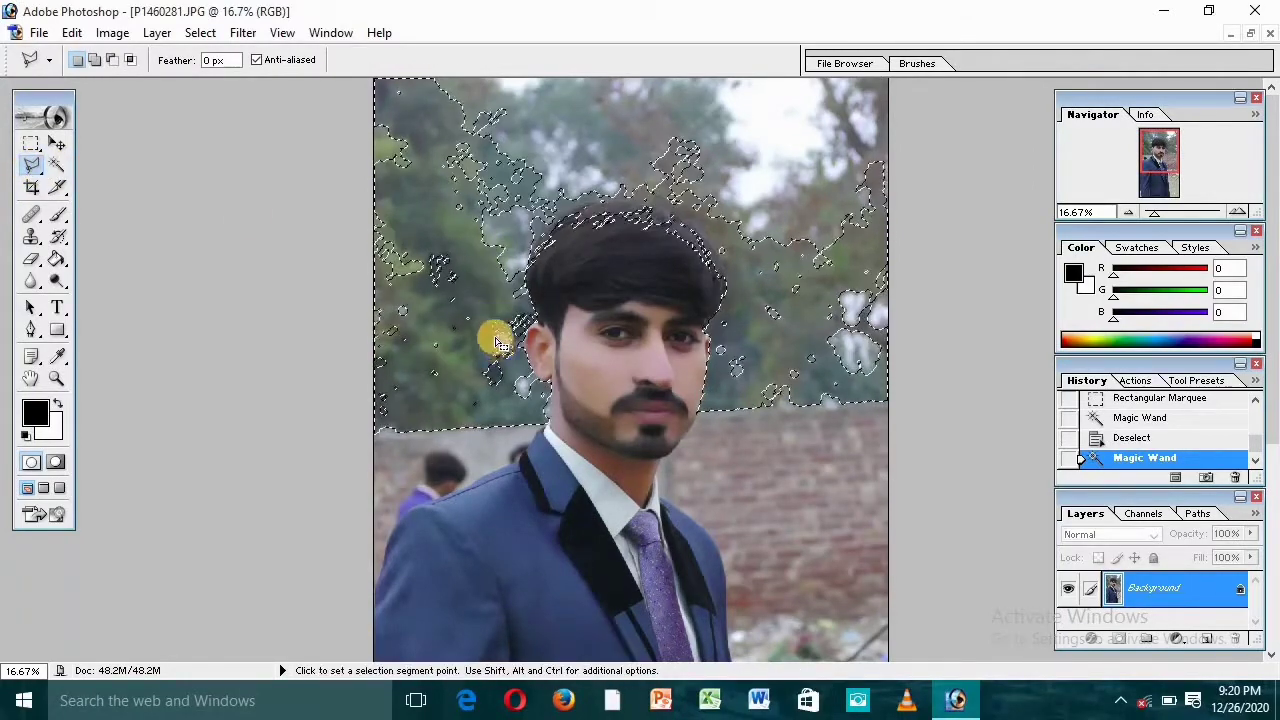
# - Cut the top of the hair out of the selection with Alt Polygonal Lasso strokes
pyautogui.press('alt')
pyautogui.doubleClick(510, 258)
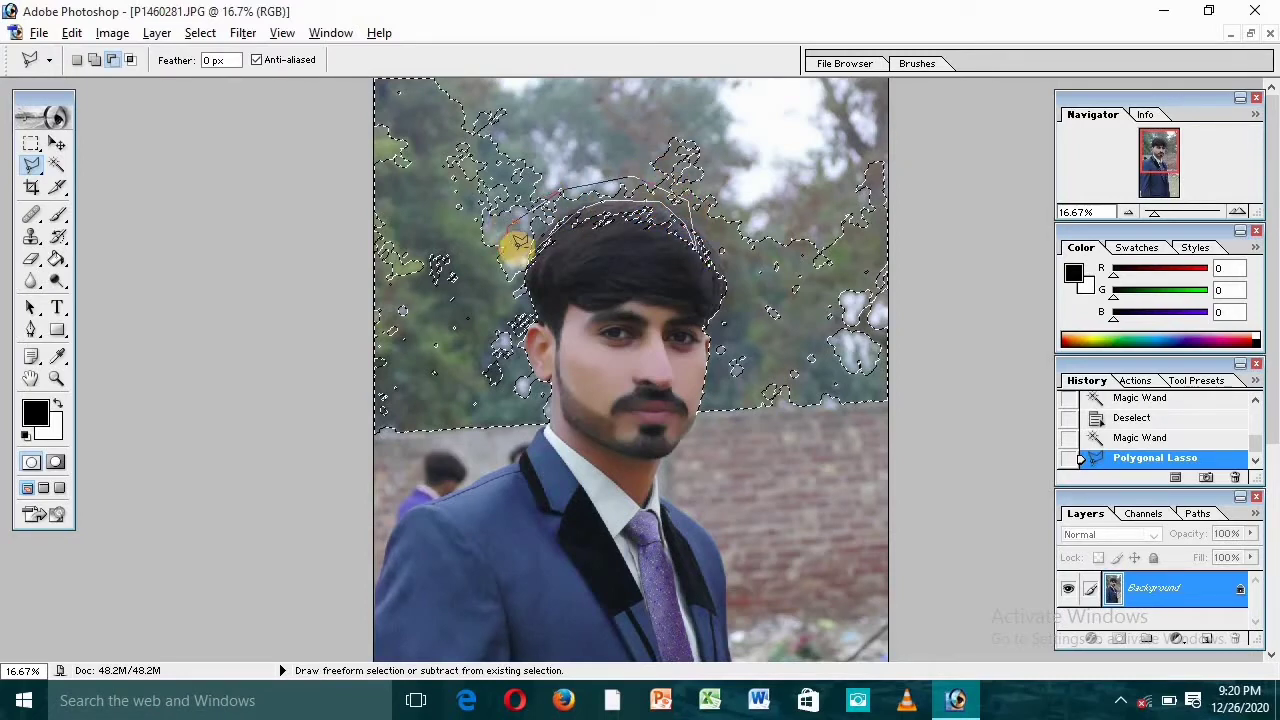
pyautogui.doubleClick(538, 242)
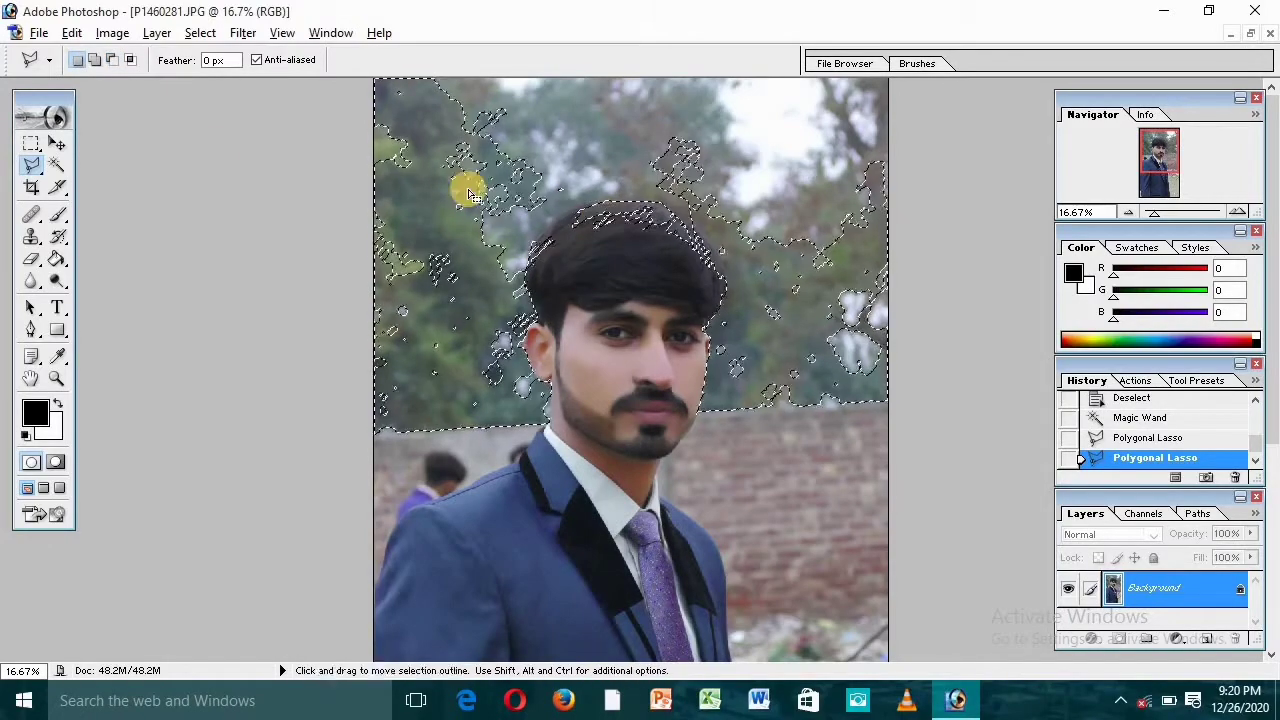
# - Subtract the remaining hair with Alt Rectangular Marquee drags, undoing an accidental deselect
pyautogui.click(31, 143)
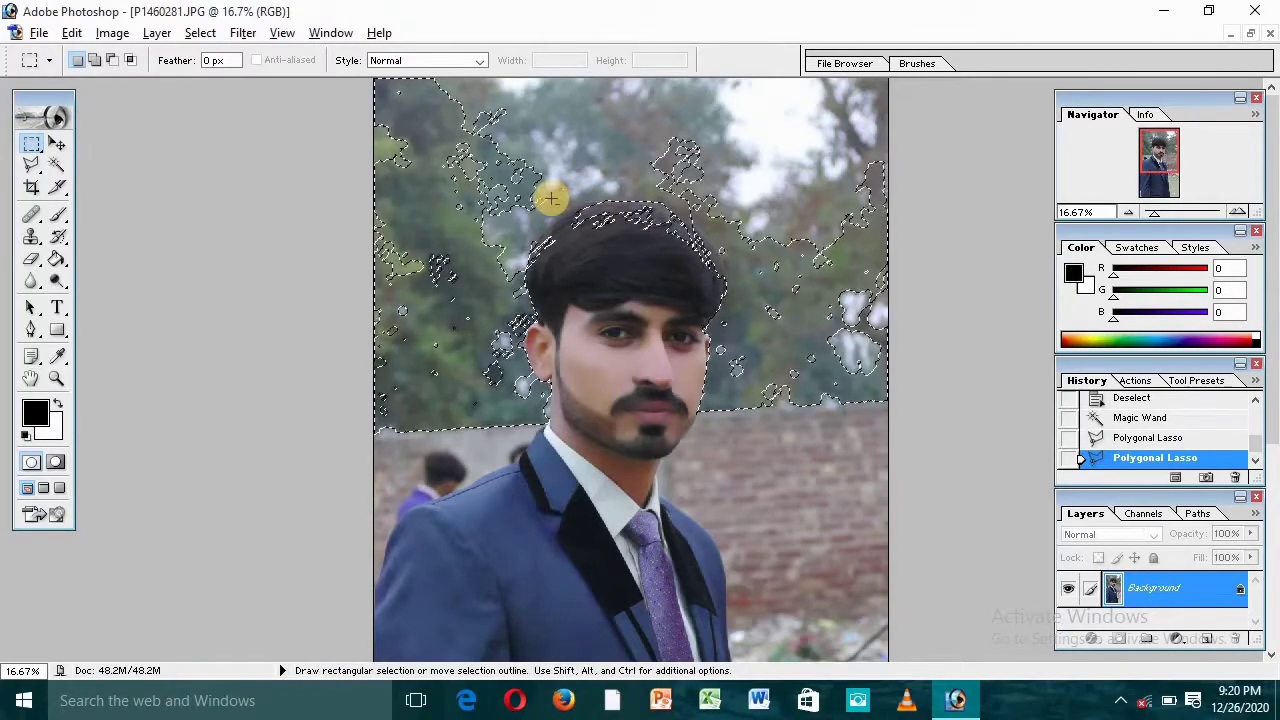
pyautogui.keyDown('alt'); pyautogui.click(603, 220); pyautogui.keyUp('alt')
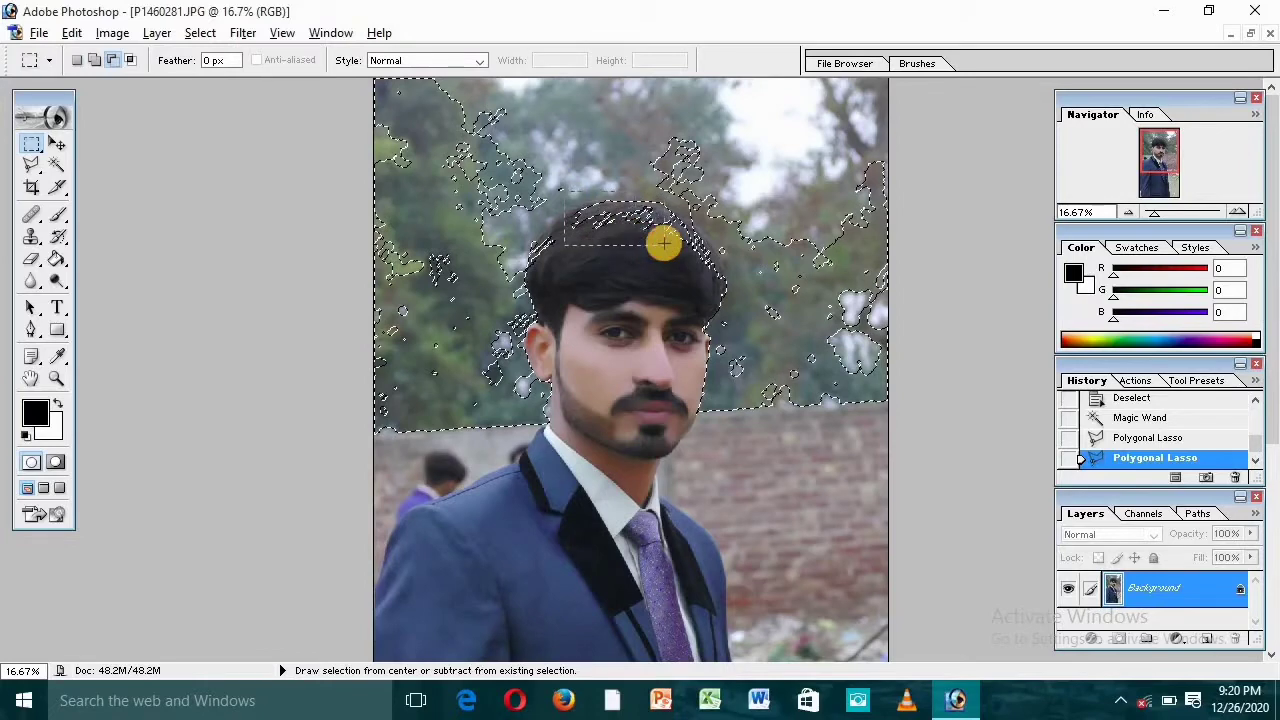
pyautogui.moveTo(664, 242); pyautogui.dragTo(675, 232)
pyautogui.click(628, 213)
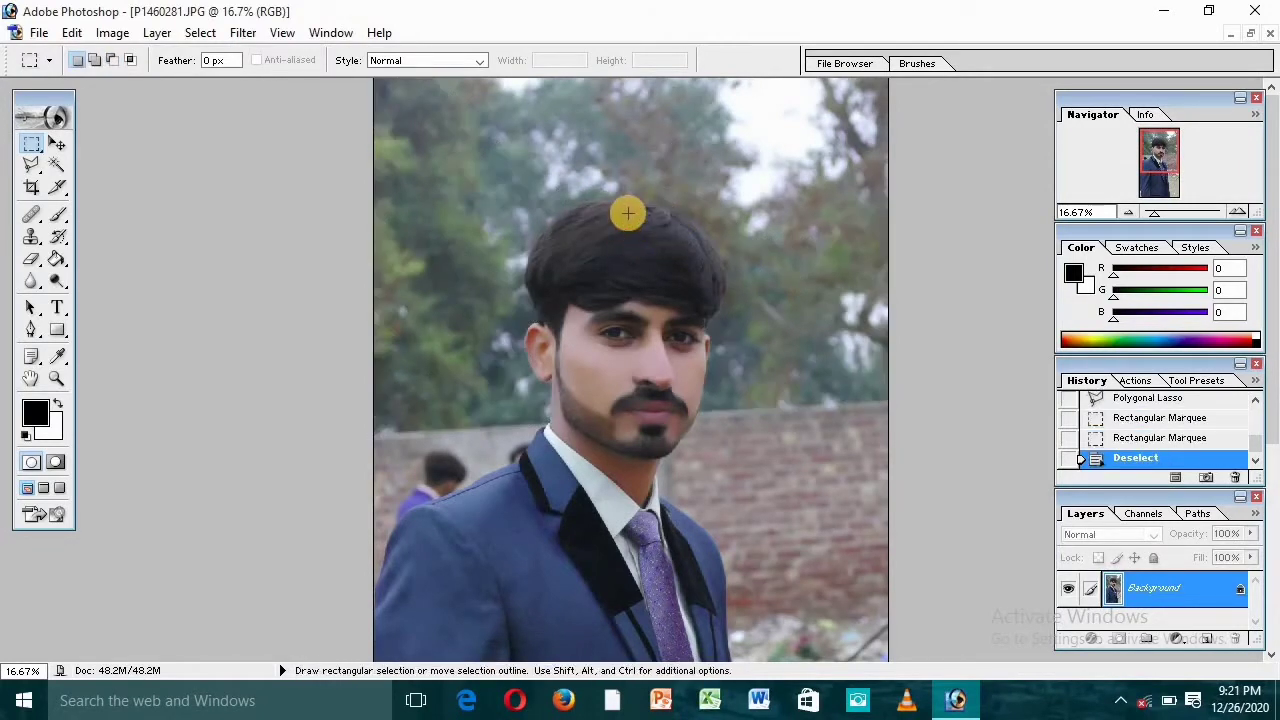
pyautogui.hotkey('ctrl', 'z')
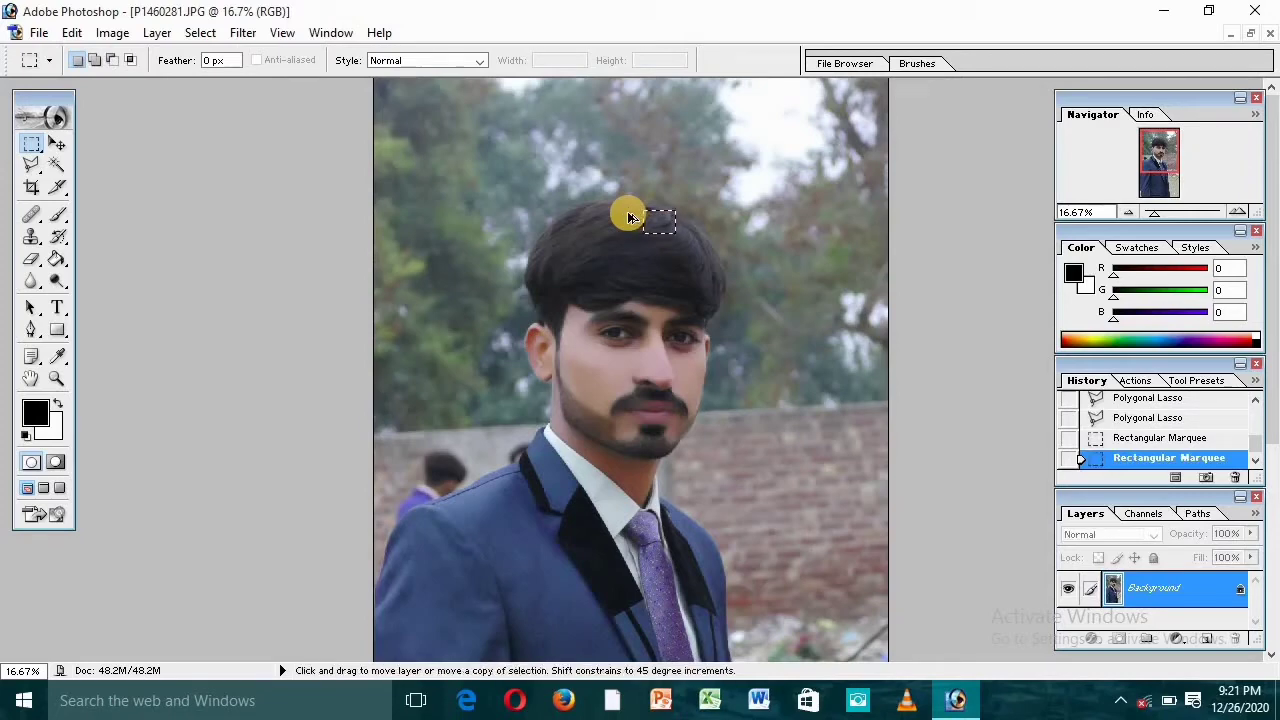
pyautogui.hotkey('ctrl', 'alt', 'z')
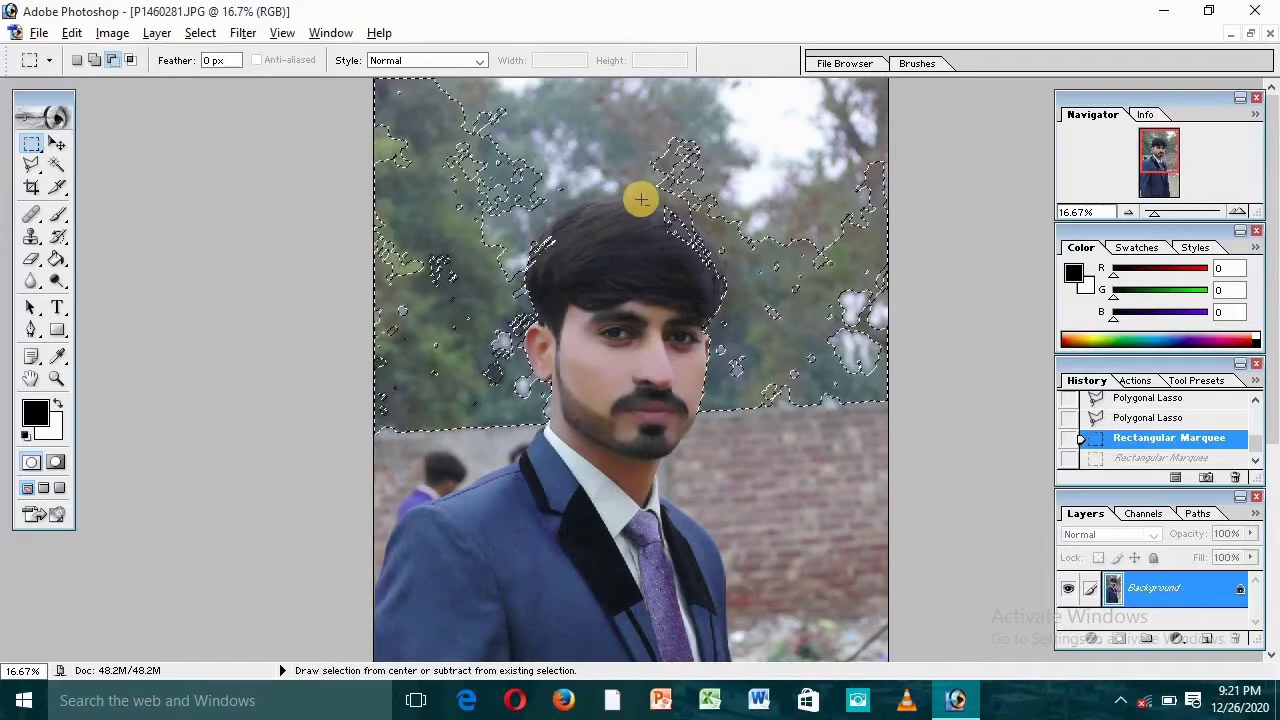
pyautogui.press('alt')
pyautogui.moveTo(708, 281); pyautogui.dragTo(724, 318)
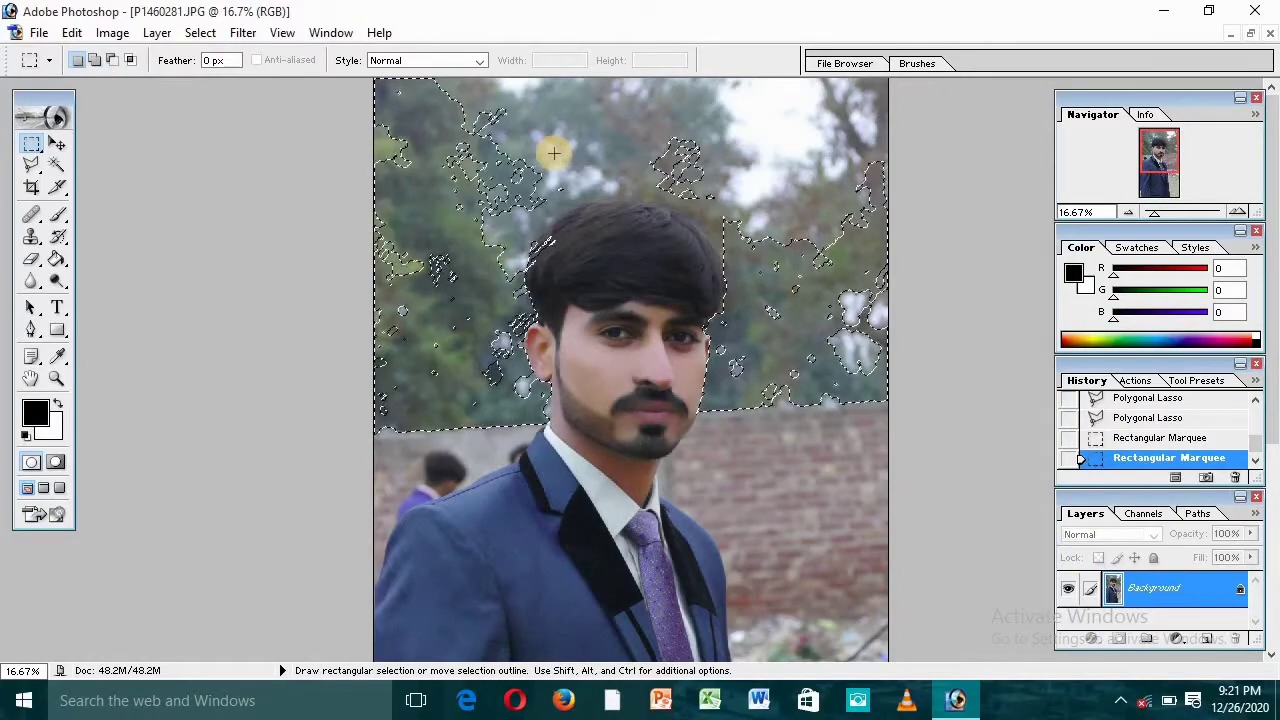
# - Feather the trees-and-sky selection so its edges blend softly
pyautogui.rightClick(452, 198)
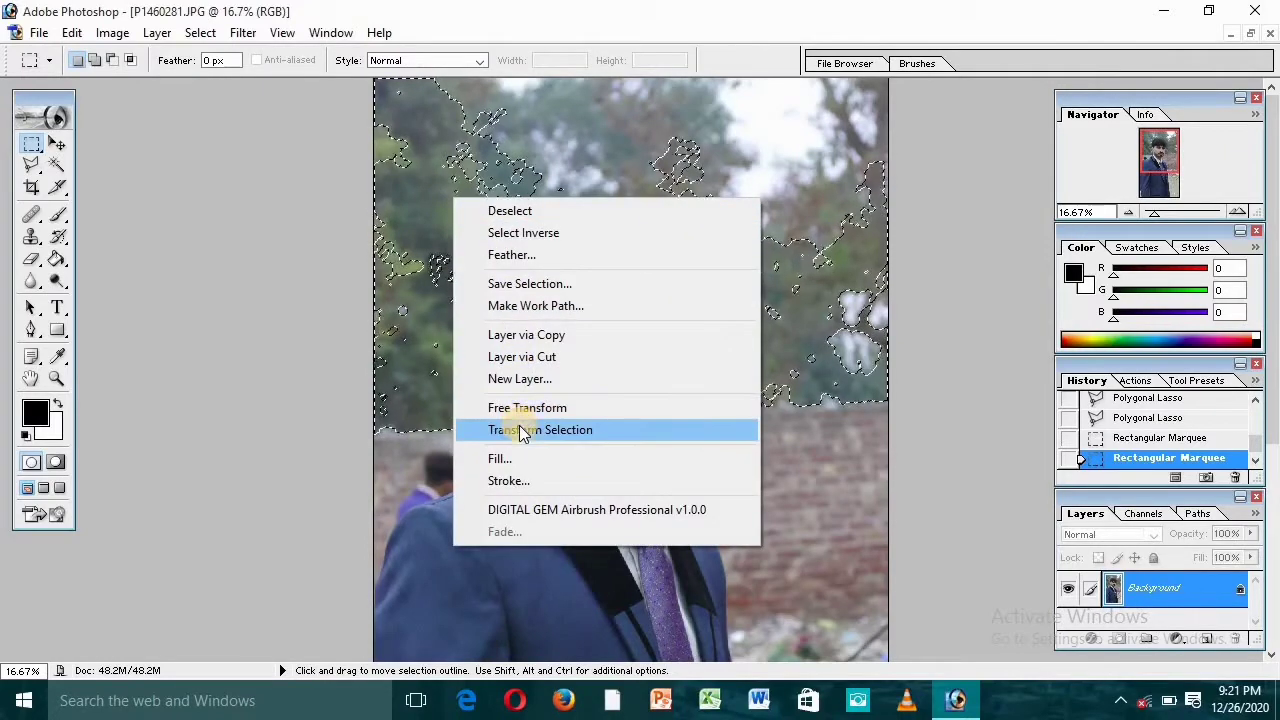
pyautogui.click(510, 262)
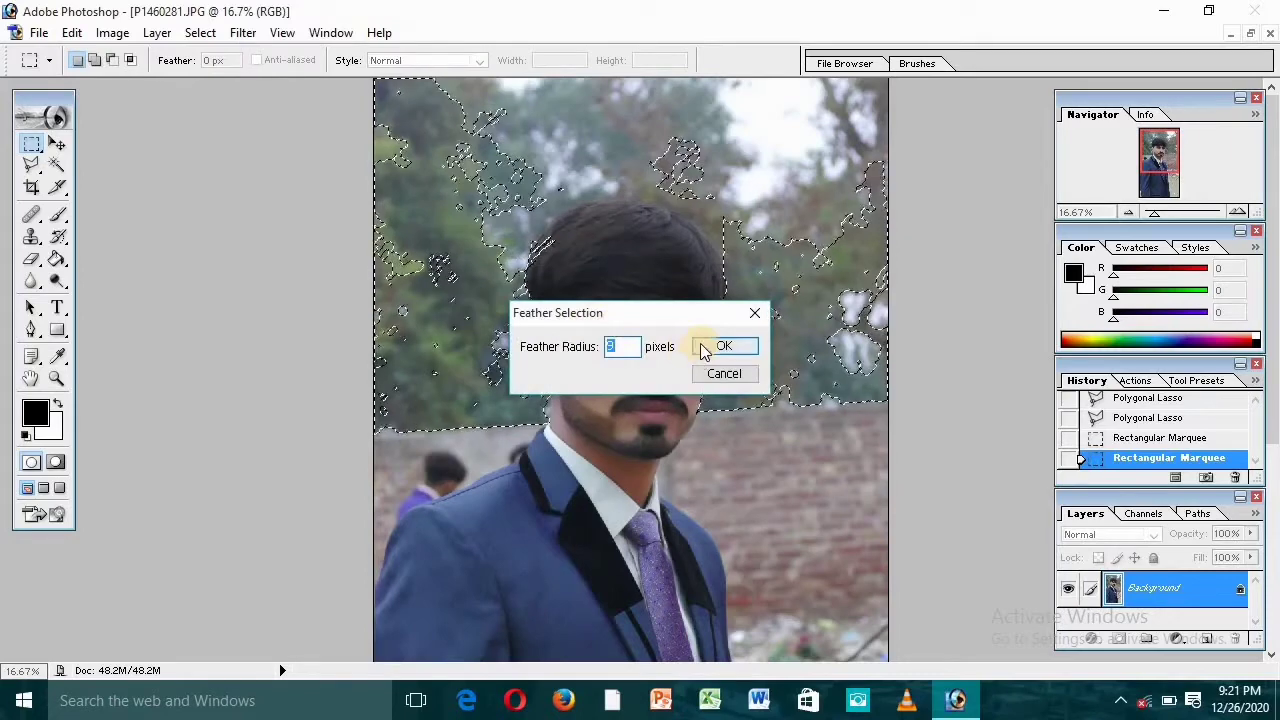
pyautogui.click(706, 346)
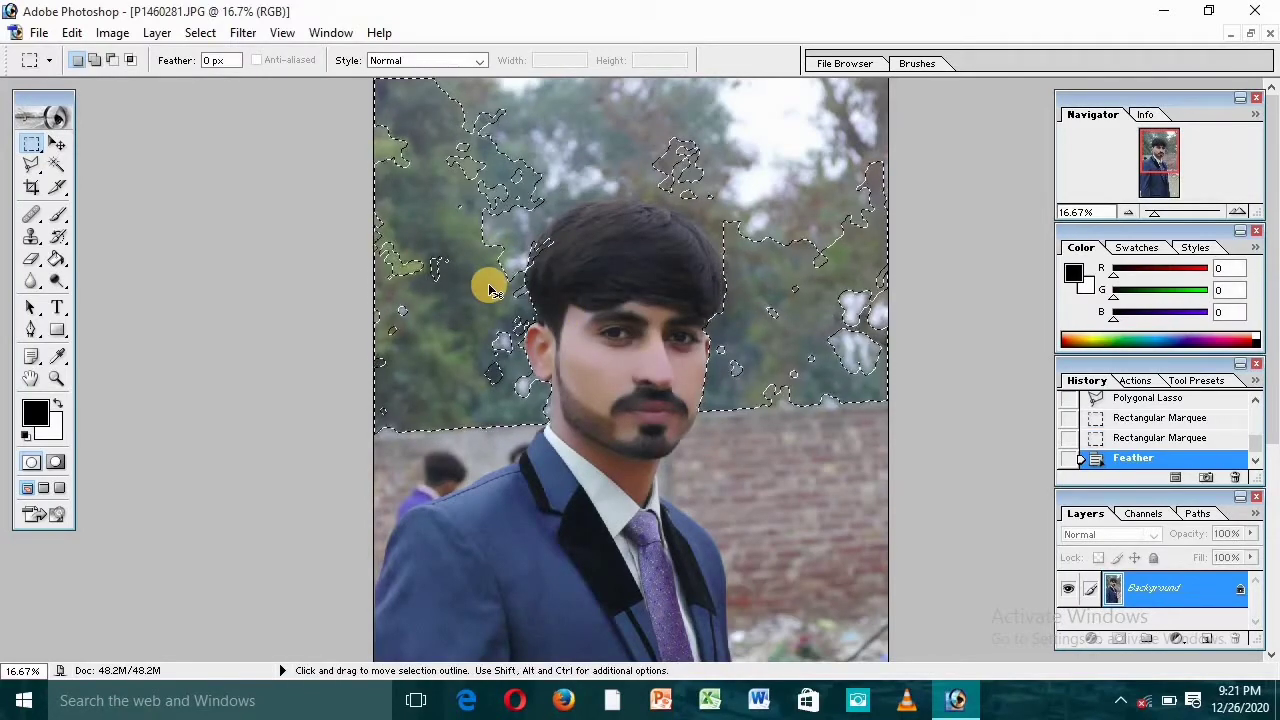
pyautogui.hotkey('ctrl', 'b')
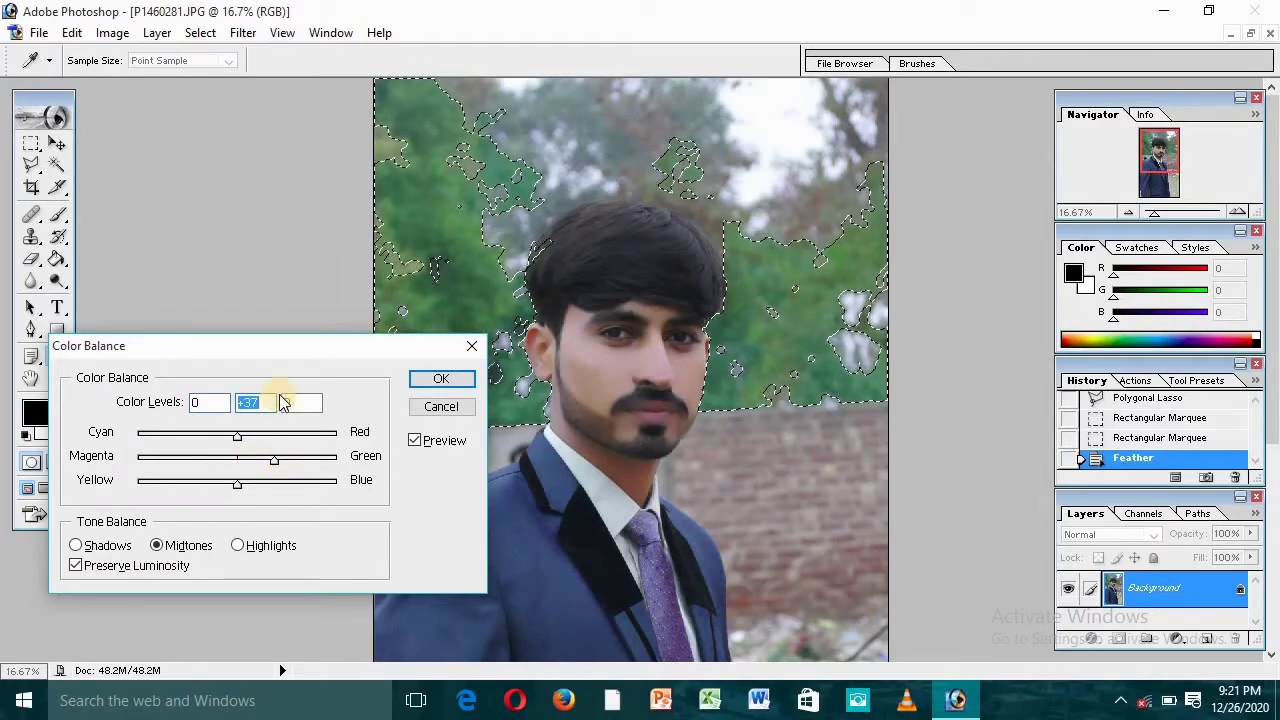
# - Shift foliage midtones (+37), highlights and shadows (+11) toward green, apply, and deselect
pyautogui.click(437, 383)
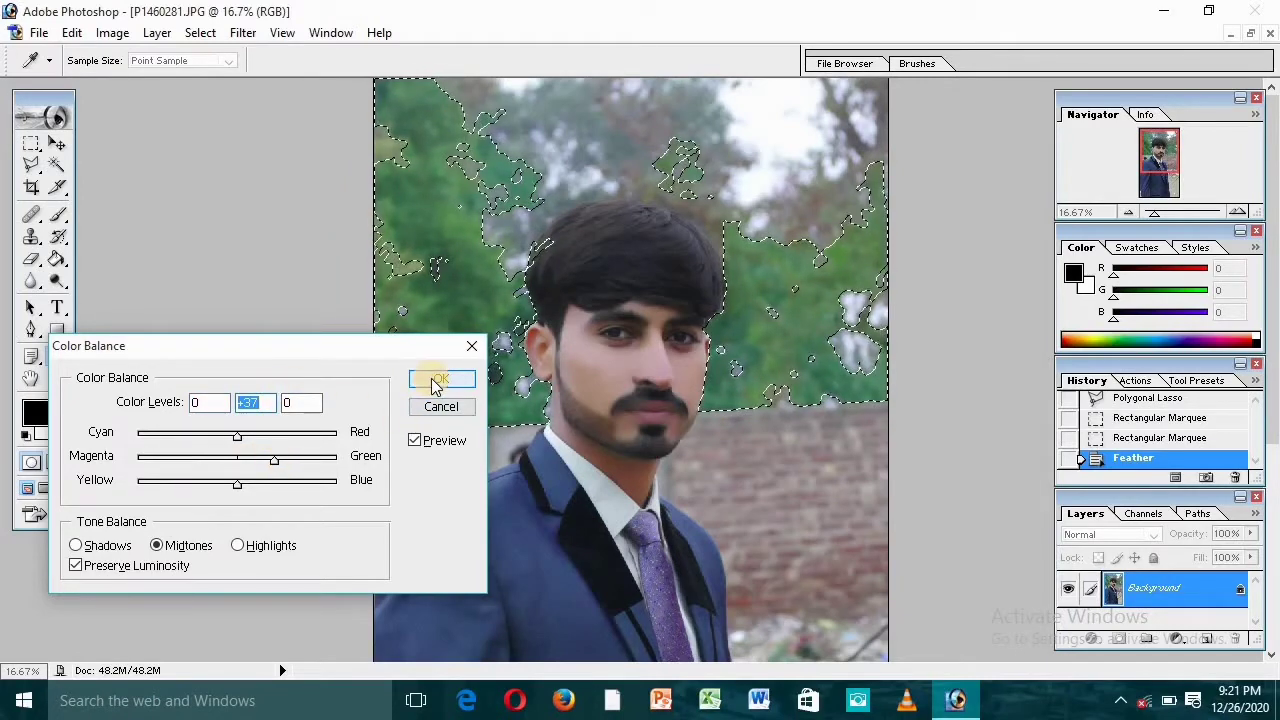
pyautogui.click(245, 548)
pyautogui.moveTo(237, 461); pyautogui.dragTo(260, 470)
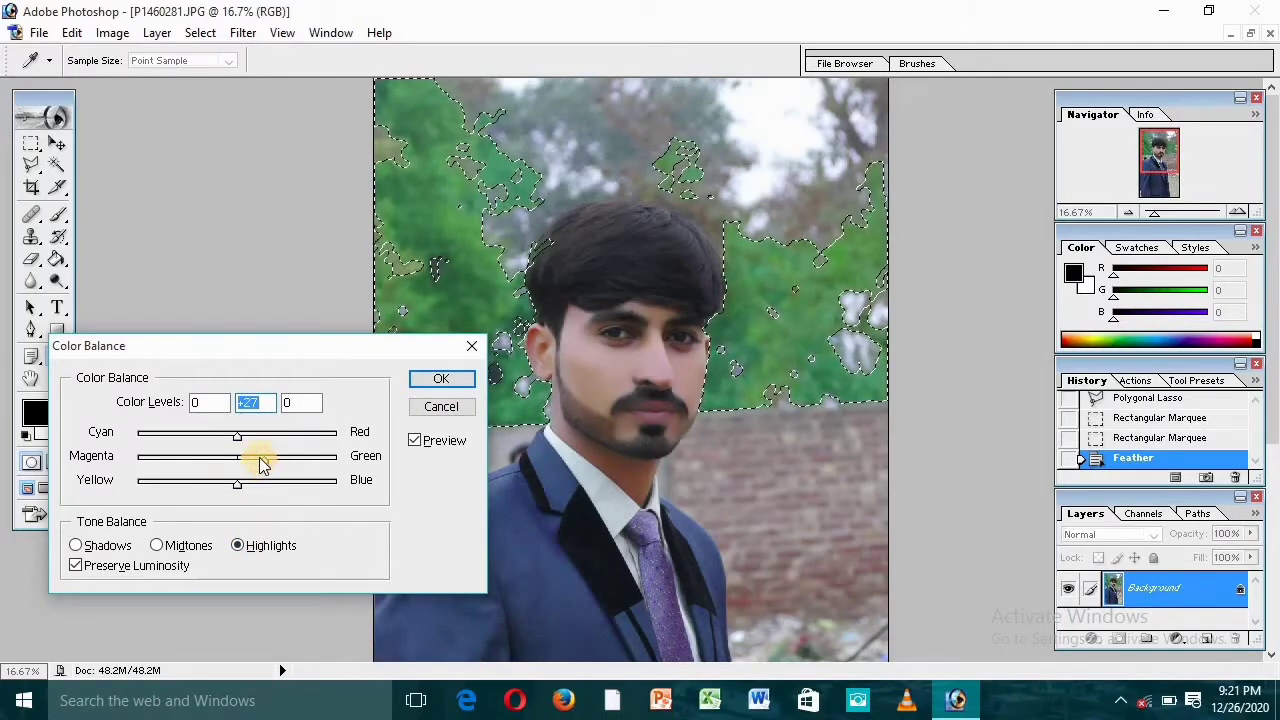
pyautogui.click(105, 545)
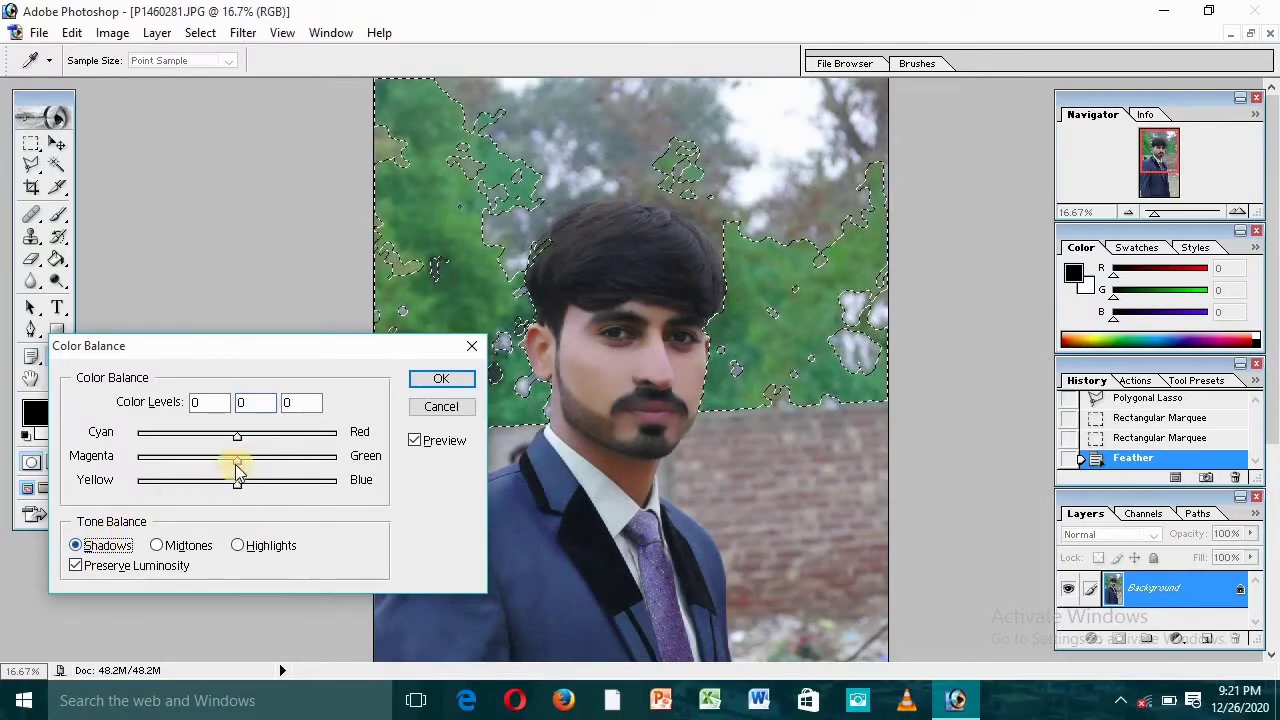
pyautogui.moveTo(240, 463); pyautogui.dragTo(253, 469)
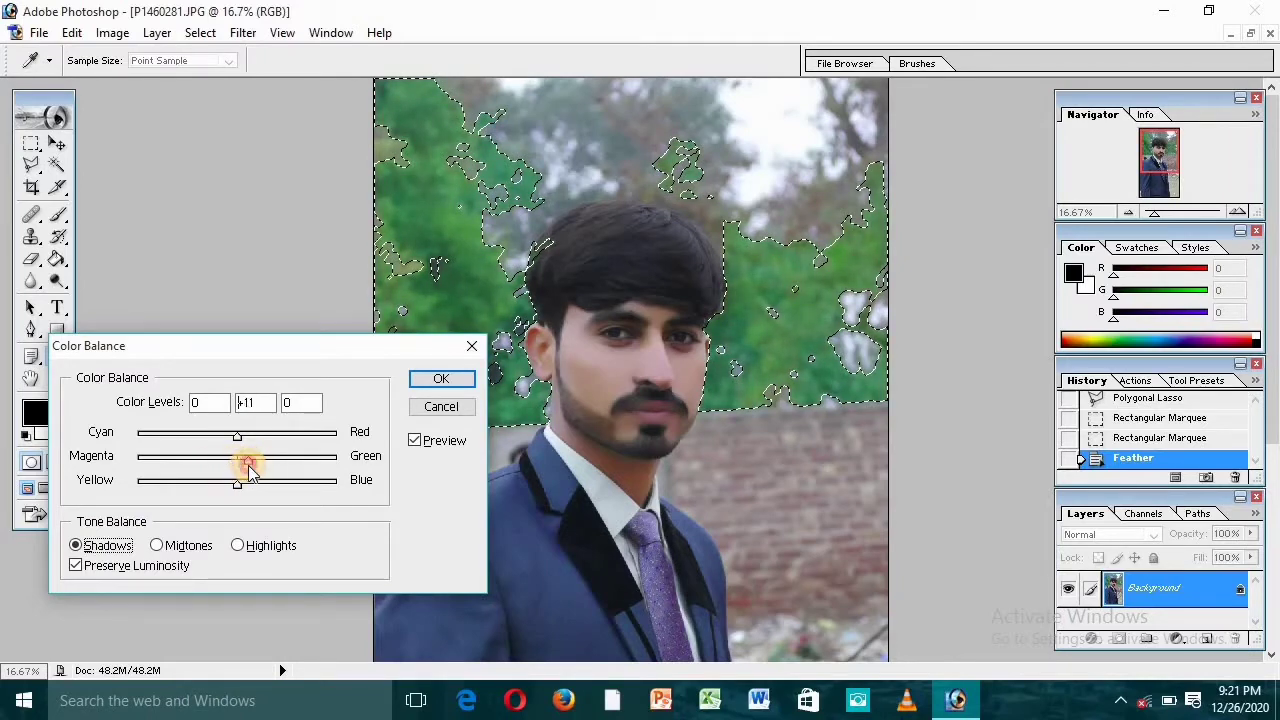
pyautogui.click(428, 378)
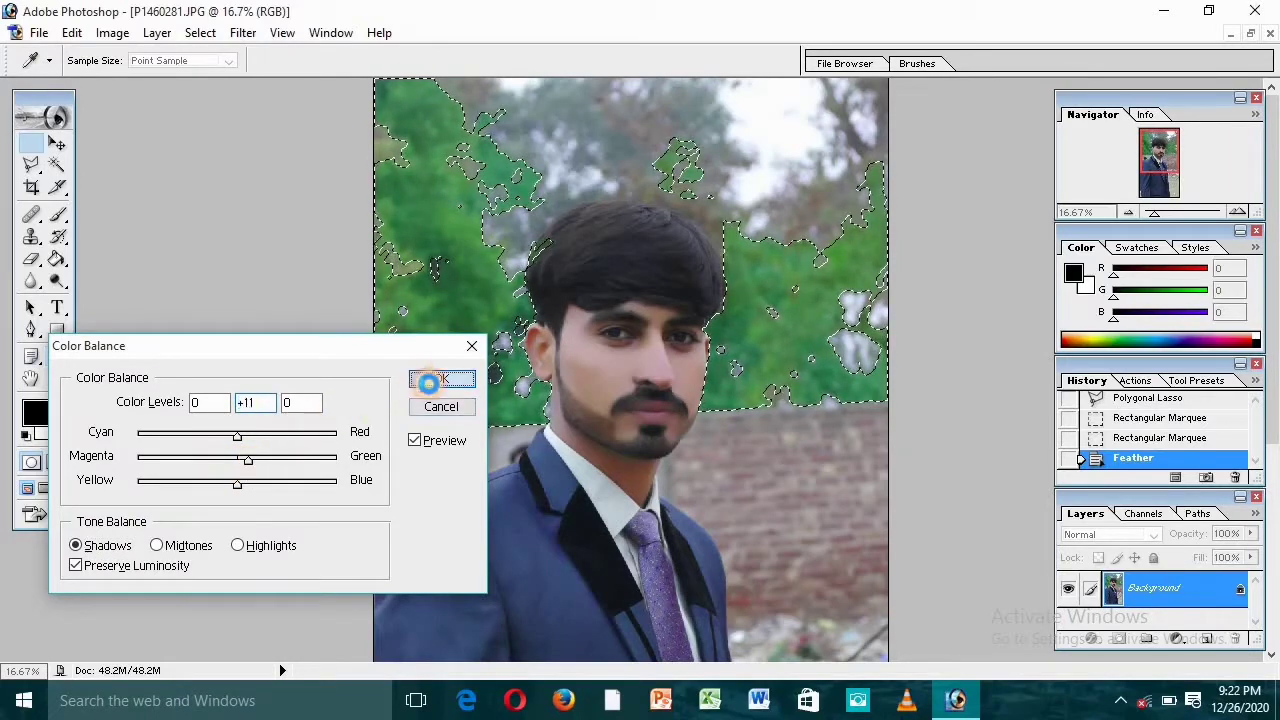
pyautogui.click(550, 164)
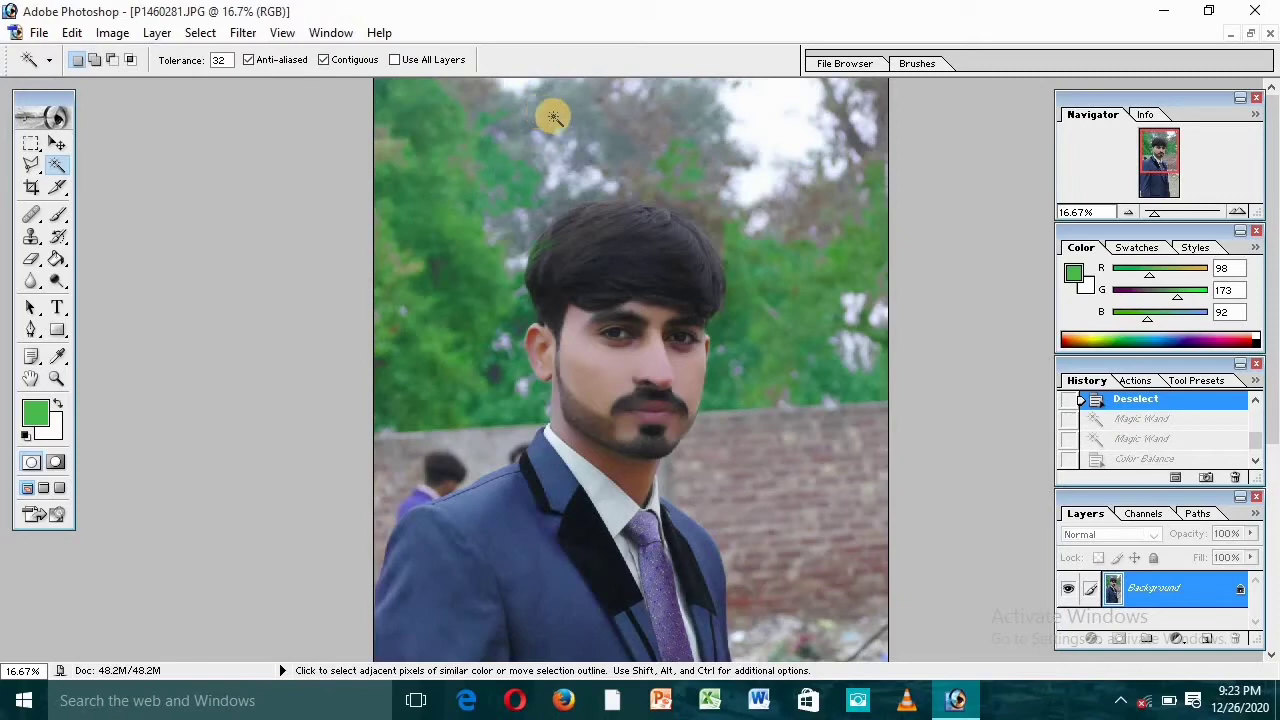
# - Magic Wand select the sky and treetops above the head, then feather the selection
pyautogui.press('shift')
pyautogui.click(552, 116)
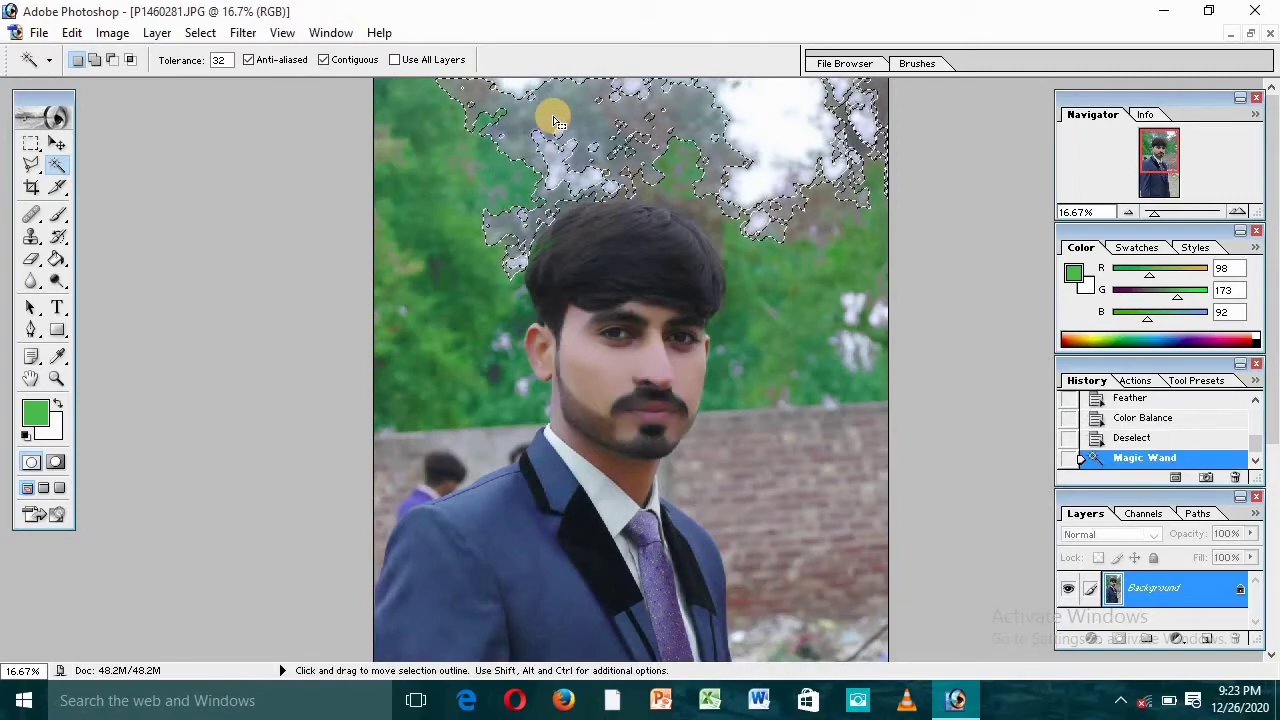
pyautogui.keyDown('shift'); pyautogui.click(811, 208); pyautogui.keyUp('shift')
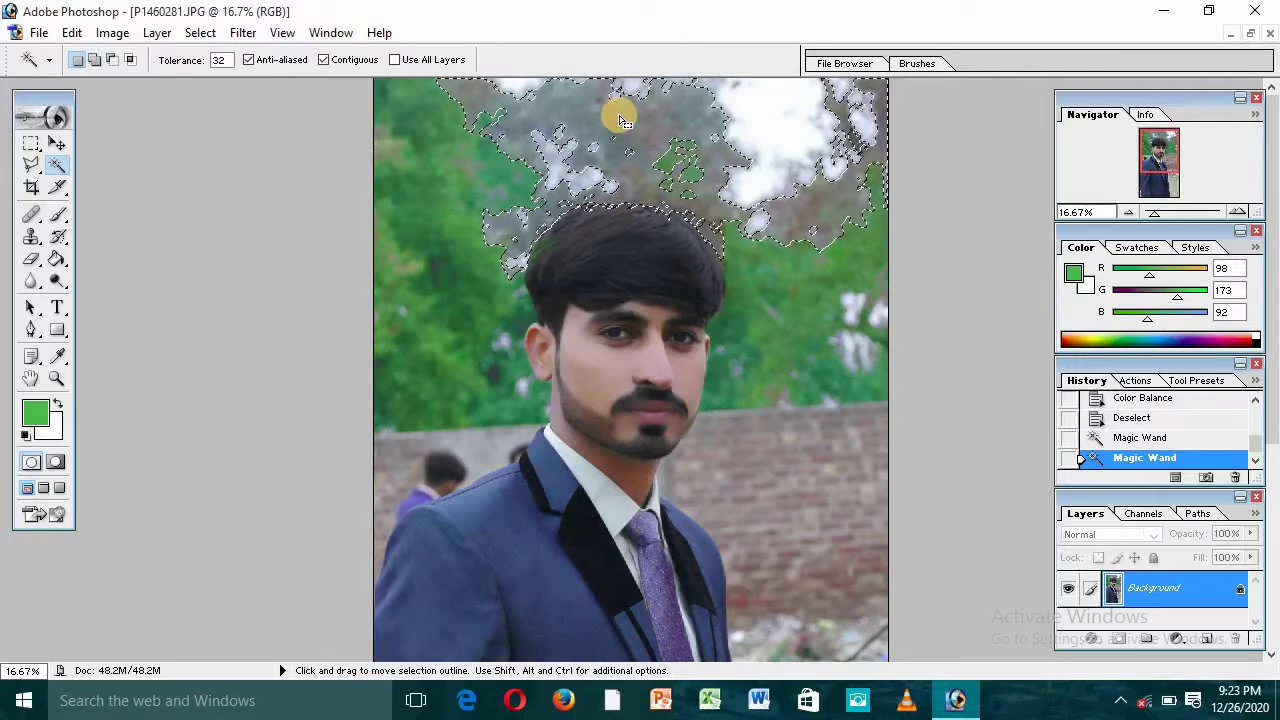
pyautogui.rightClick(618, 118)
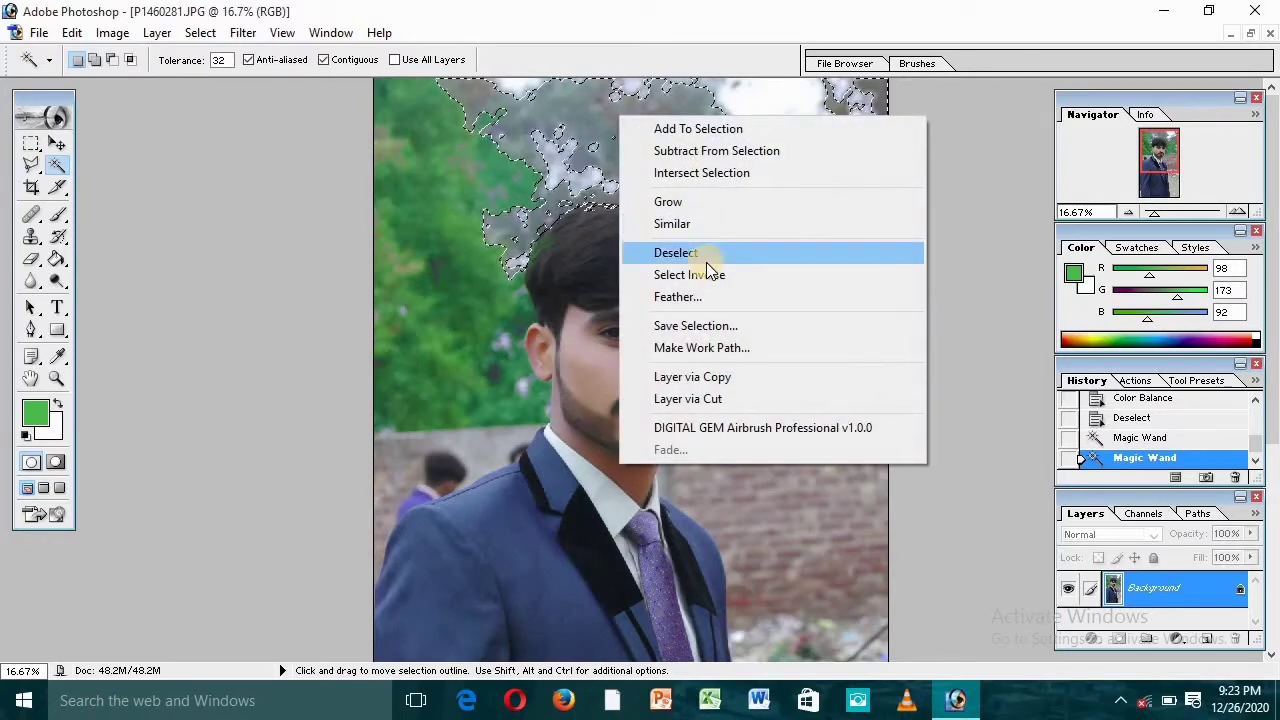
pyautogui.click(701, 298)
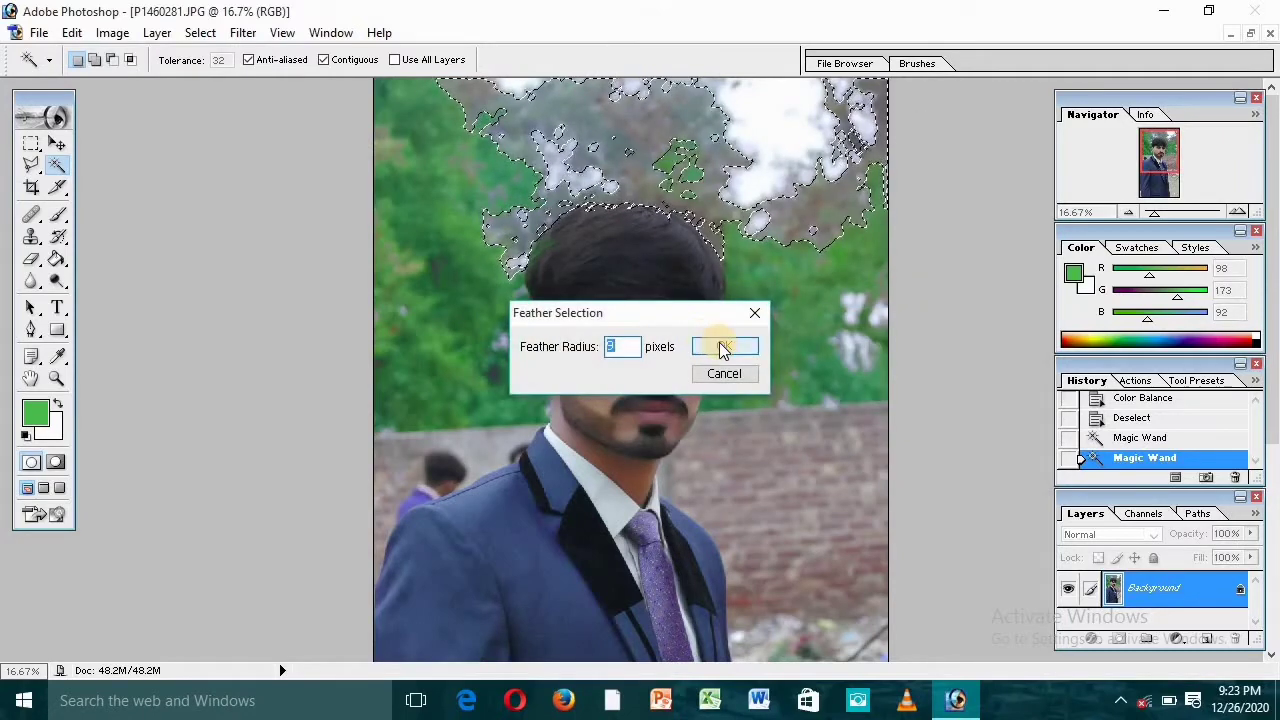
pyautogui.click(722, 344)
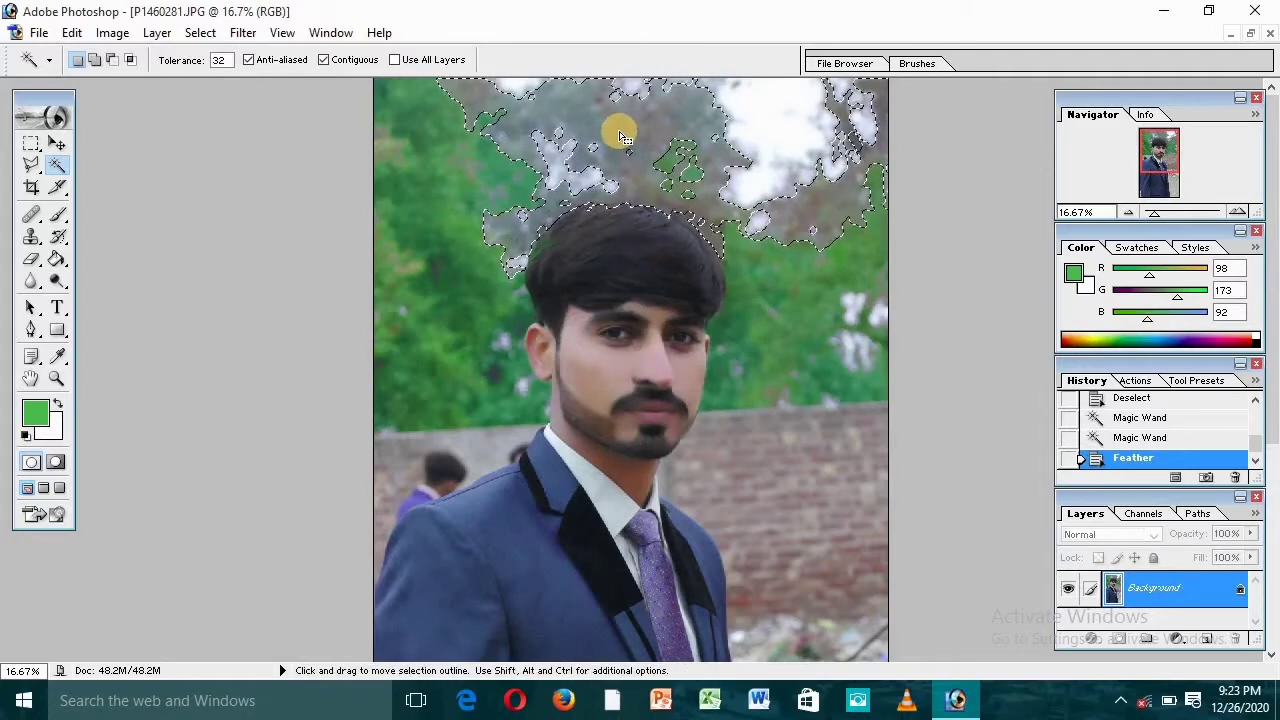
pyautogui.hotkey('ctrl', 'b')
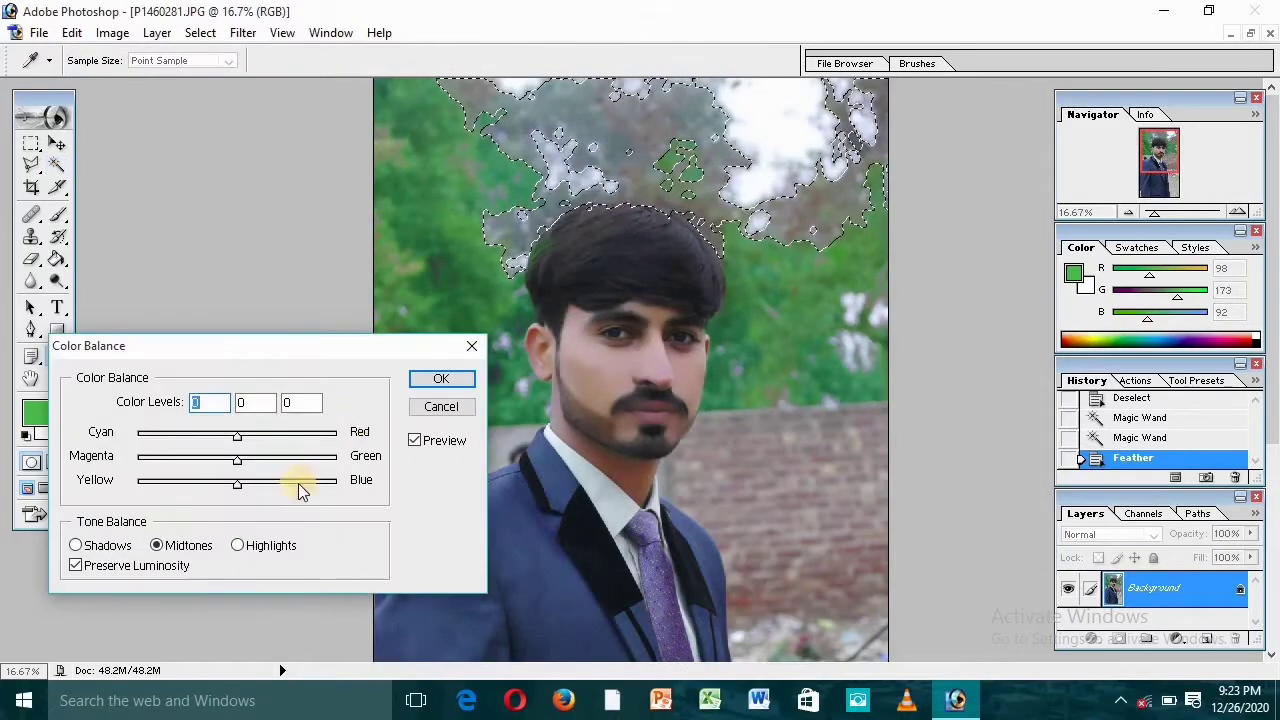
# - Green the treetops (midtones +40, shadows +36), apply, then select the left foliage
pyautogui.moveTo(239, 461)
pyautogui.mouseDown()
pyautogui.moveTo(280, 470)
pyautogui.moveTo(251, 479)
pyautogui.moveTo(260, 461)
pyautogui.mouseUp()
pyautogui.click(240, 545)
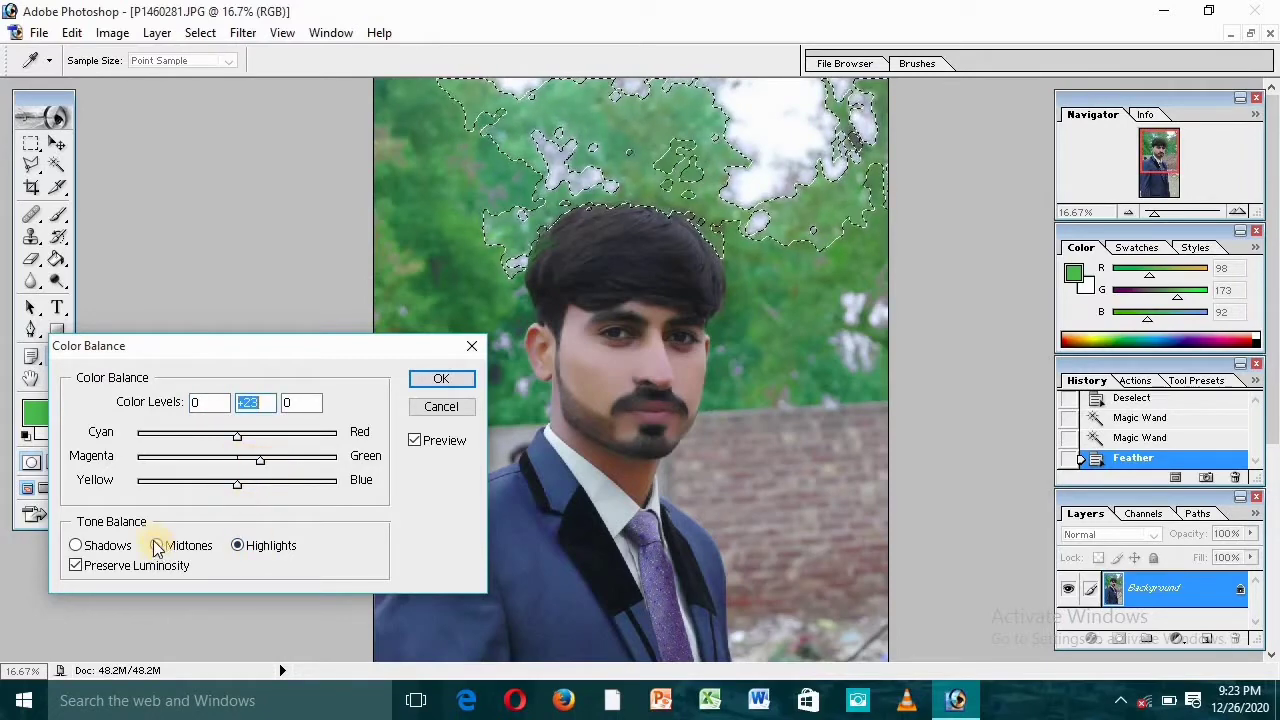
pyautogui.click(115, 545)
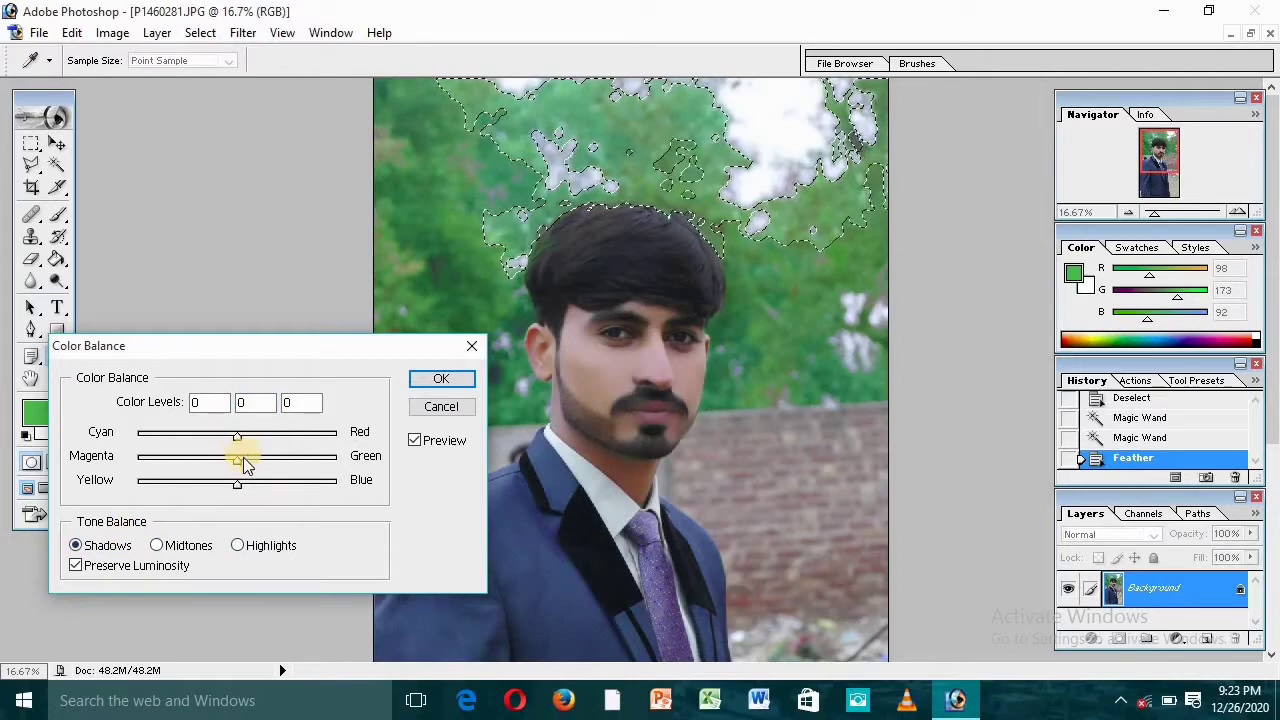
pyautogui.moveTo(240, 455); pyautogui.dragTo(267, 470)
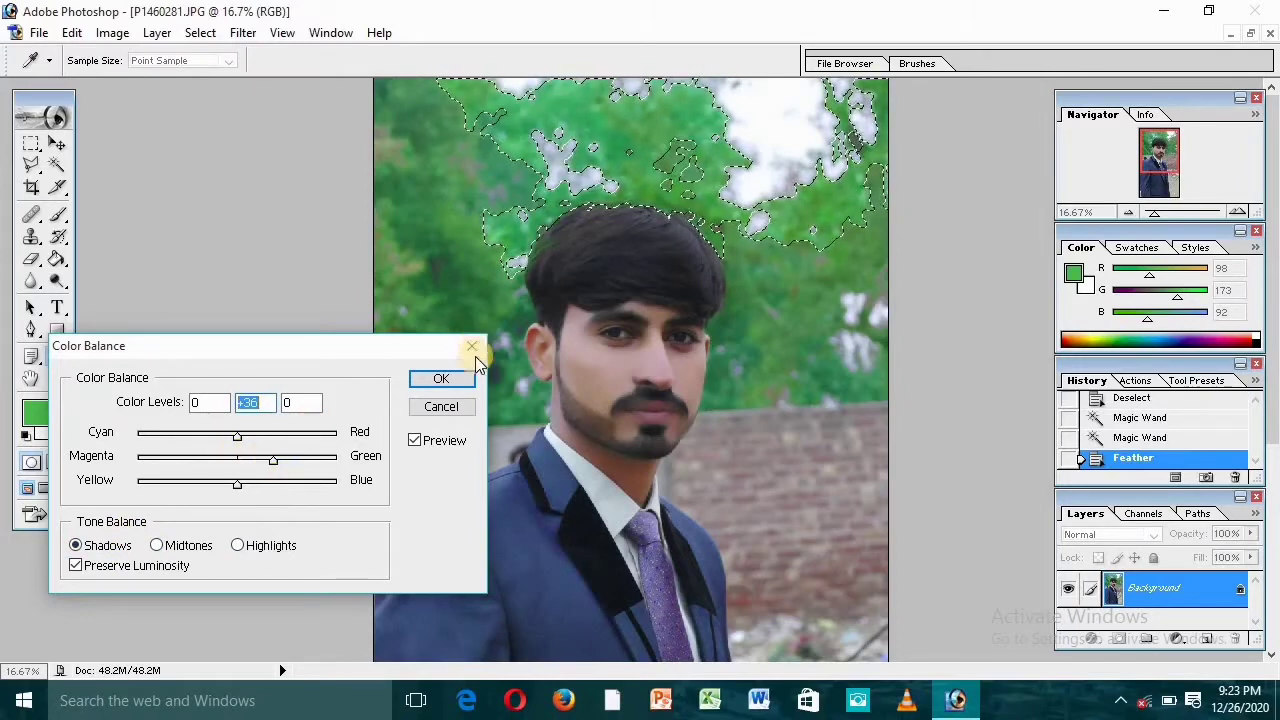
pyautogui.click(455, 379)
pyautogui.click(453, 315)
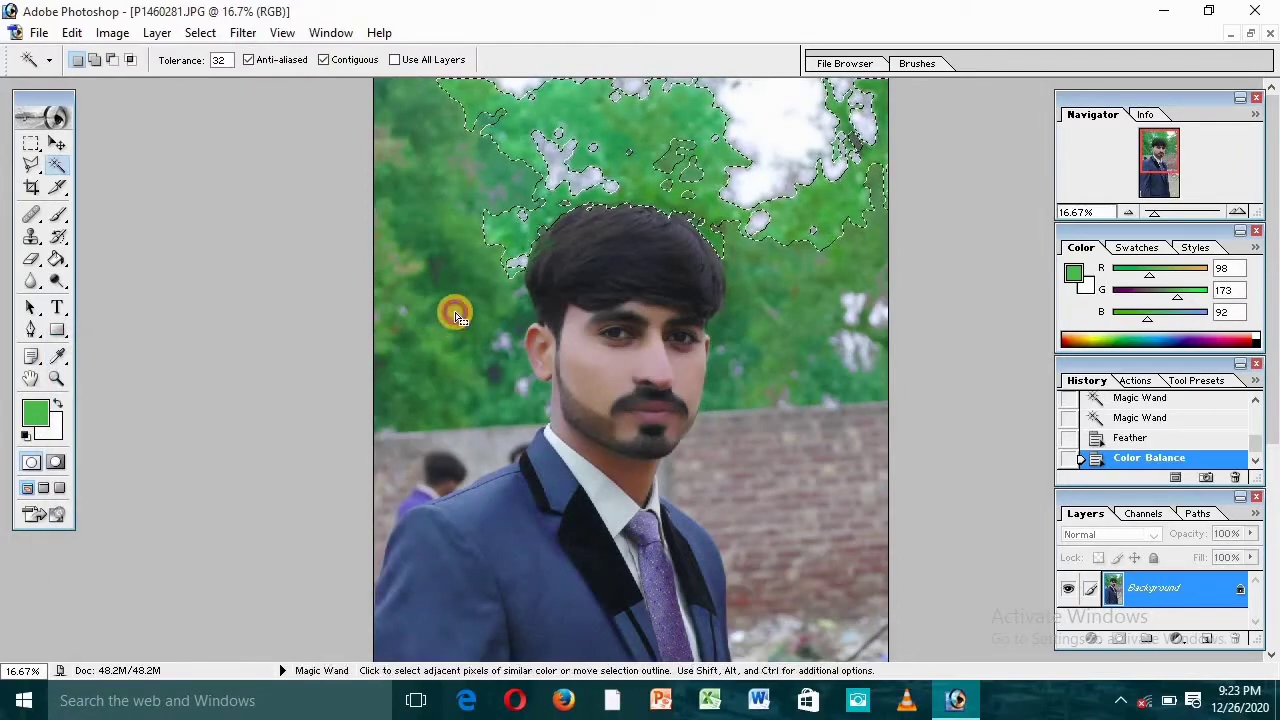
# - Try Magic Wand selections of the brick wall and trees, then deselect with the Rectangular Marquee
pyautogui.click(800, 405)
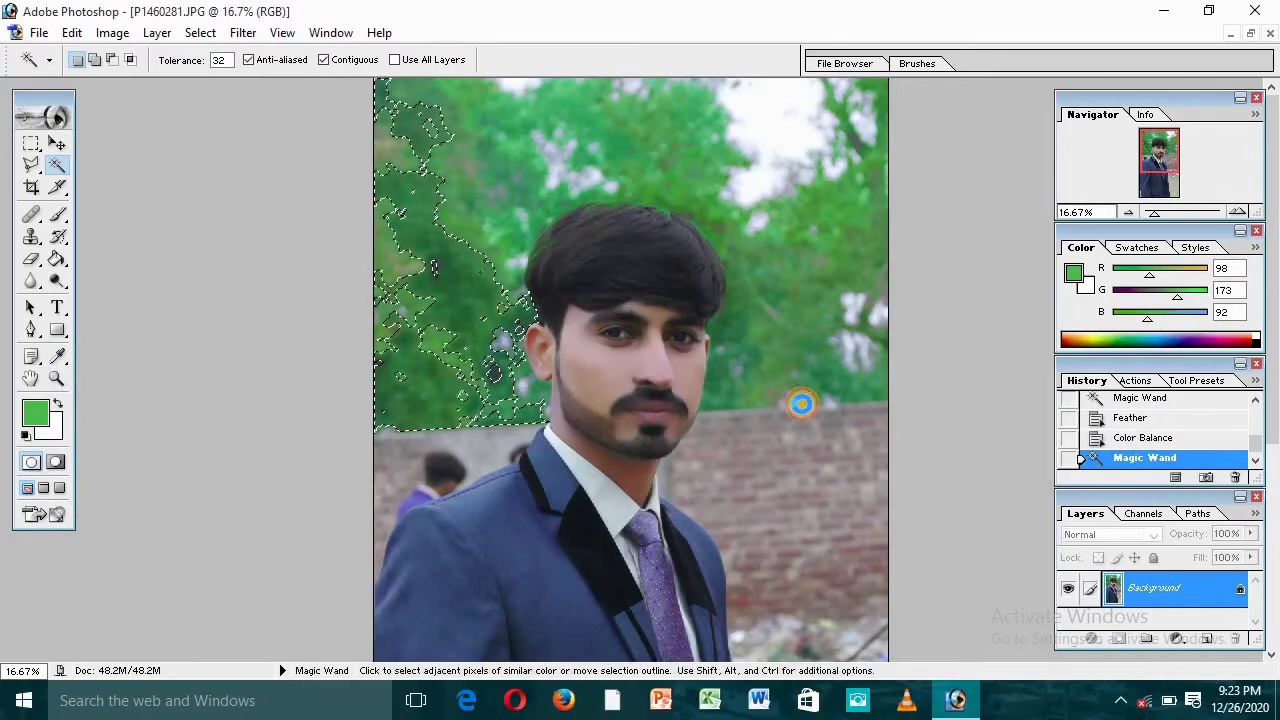
pyautogui.click(800, 490)
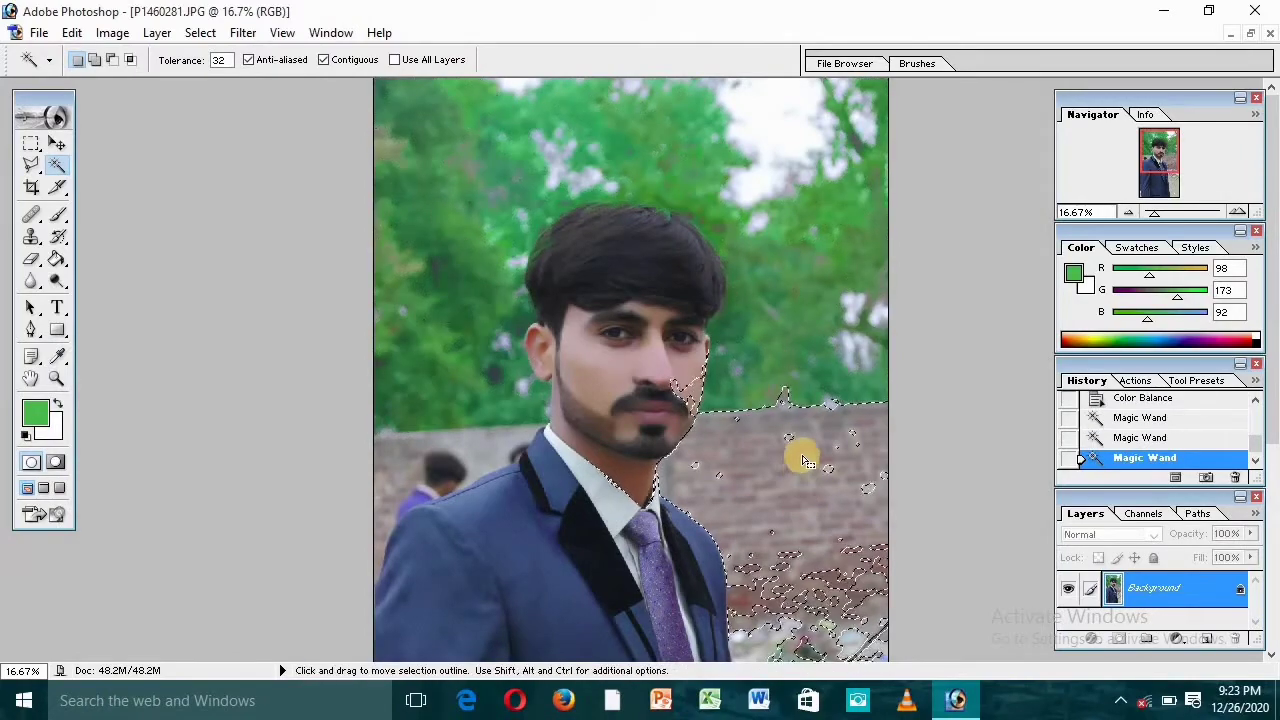
pyautogui.click(780, 349)
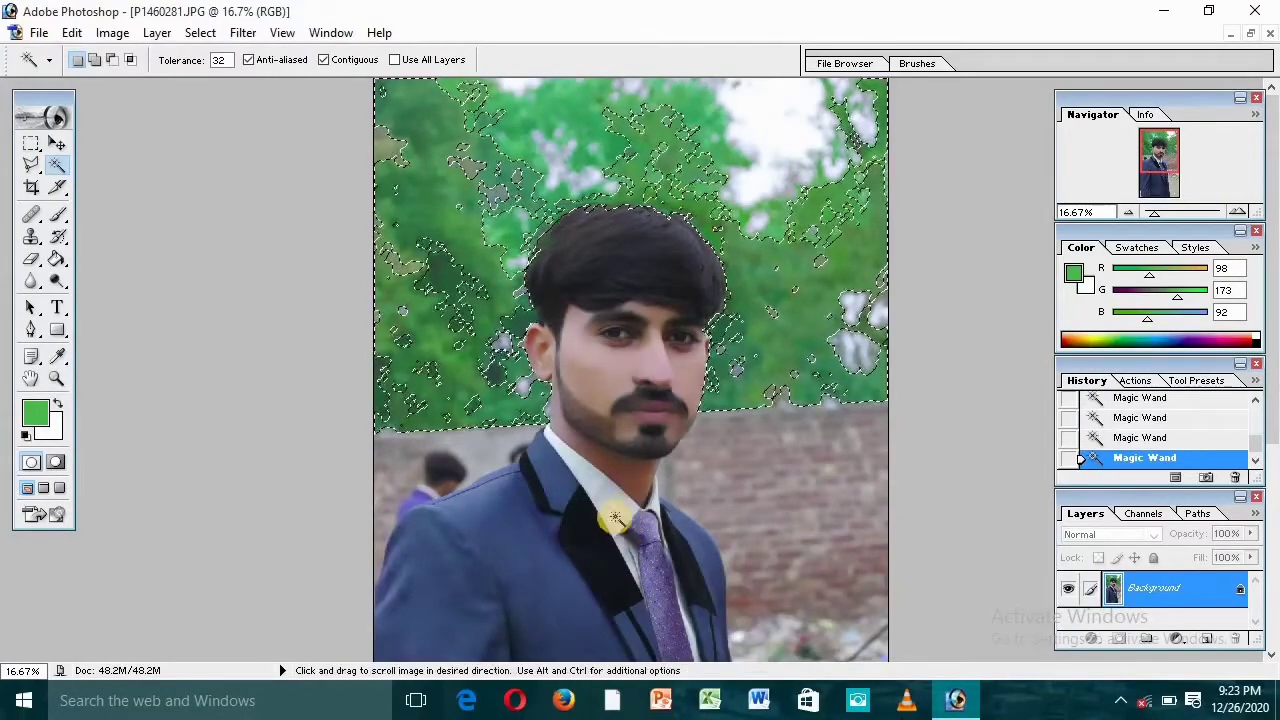
pyautogui.click(33, 145)
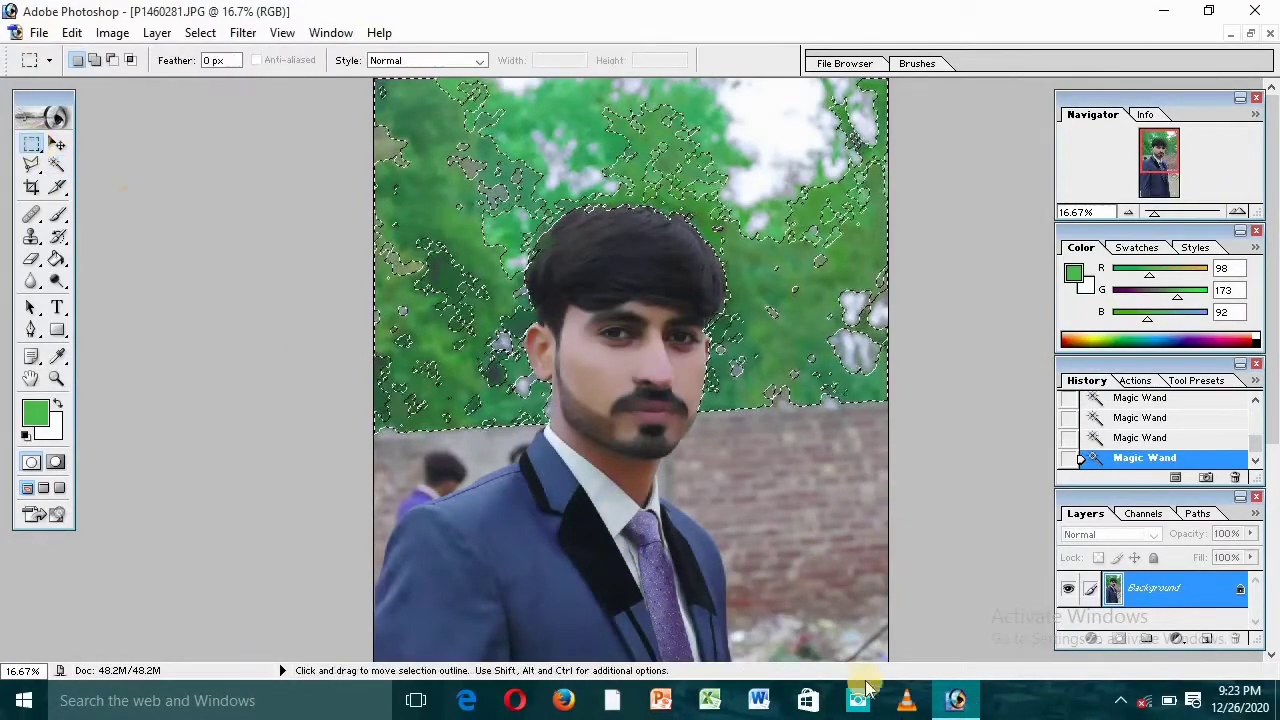
pyautogui.click(518, 500)
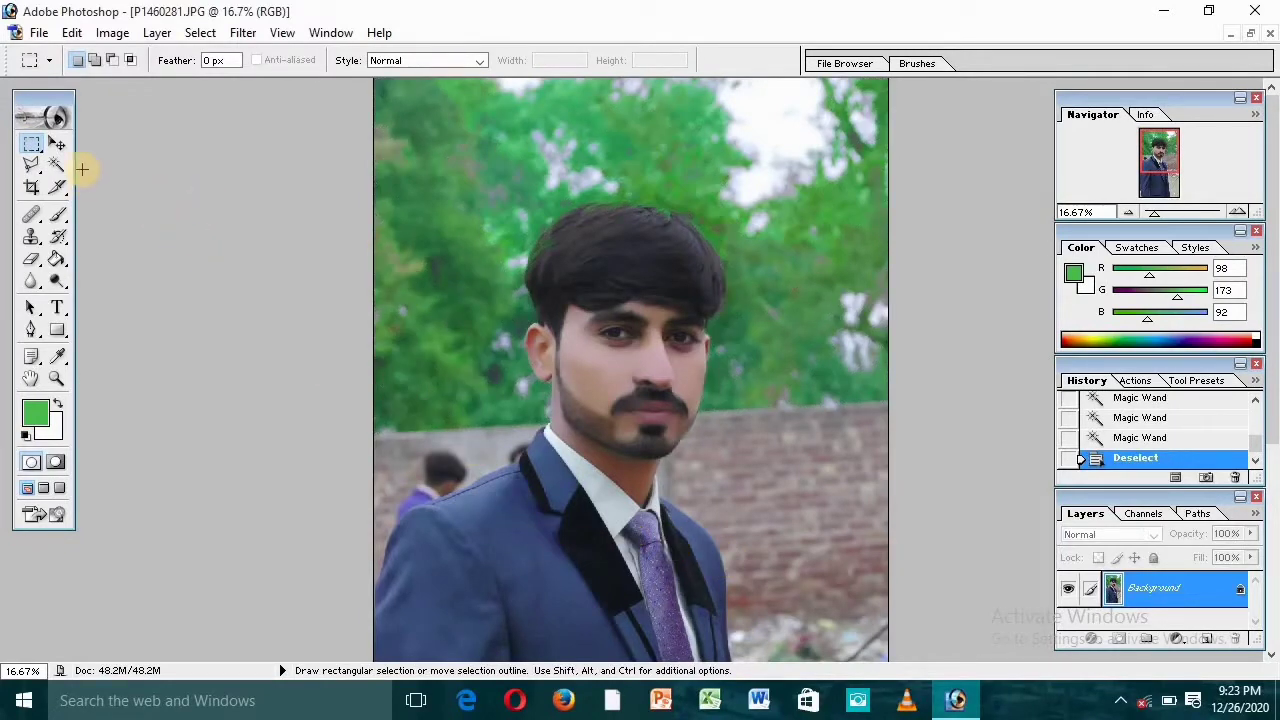
pyautogui.press('space')
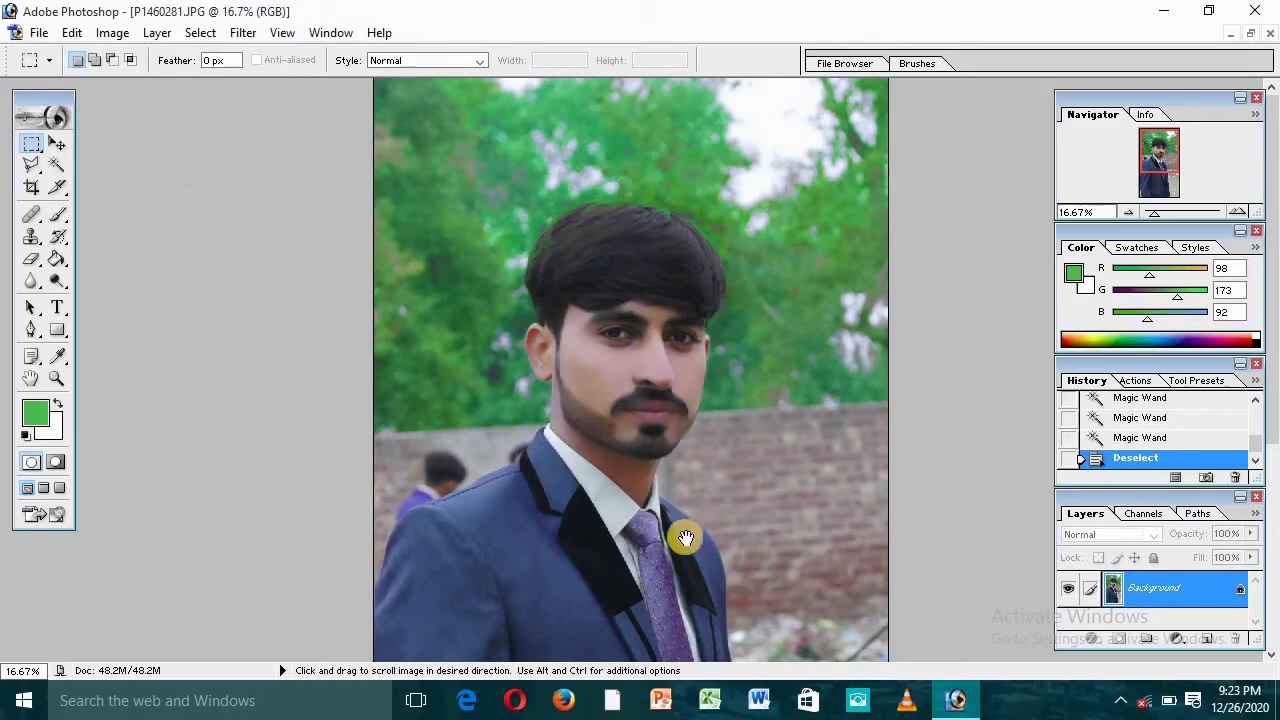
# - Magic Wand the blue jacket, adding the lapel, tie-side area and collar edge
pyautogui.moveTo(684, 537); pyautogui.dragTo(660, 337)
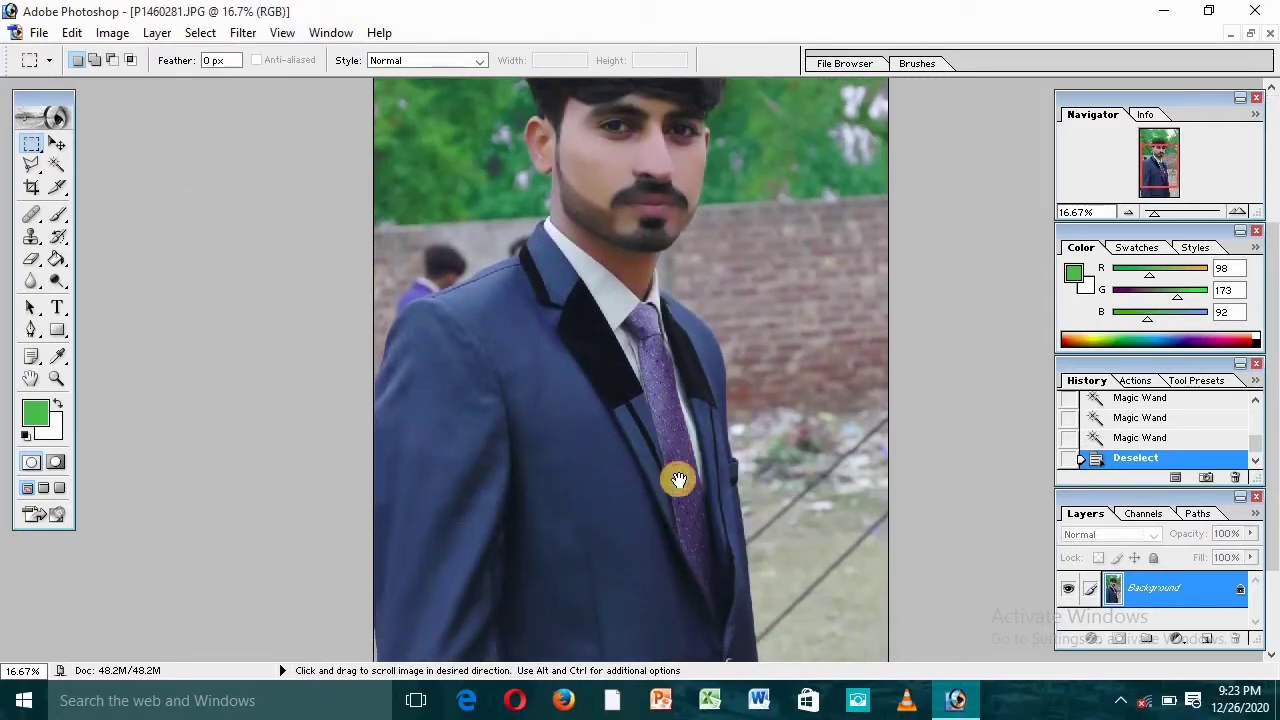
pyautogui.moveTo(677, 477); pyautogui.dragTo(674, 357)
pyautogui.moveTo(700, 530); pyautogui.dragTo(703, 463)
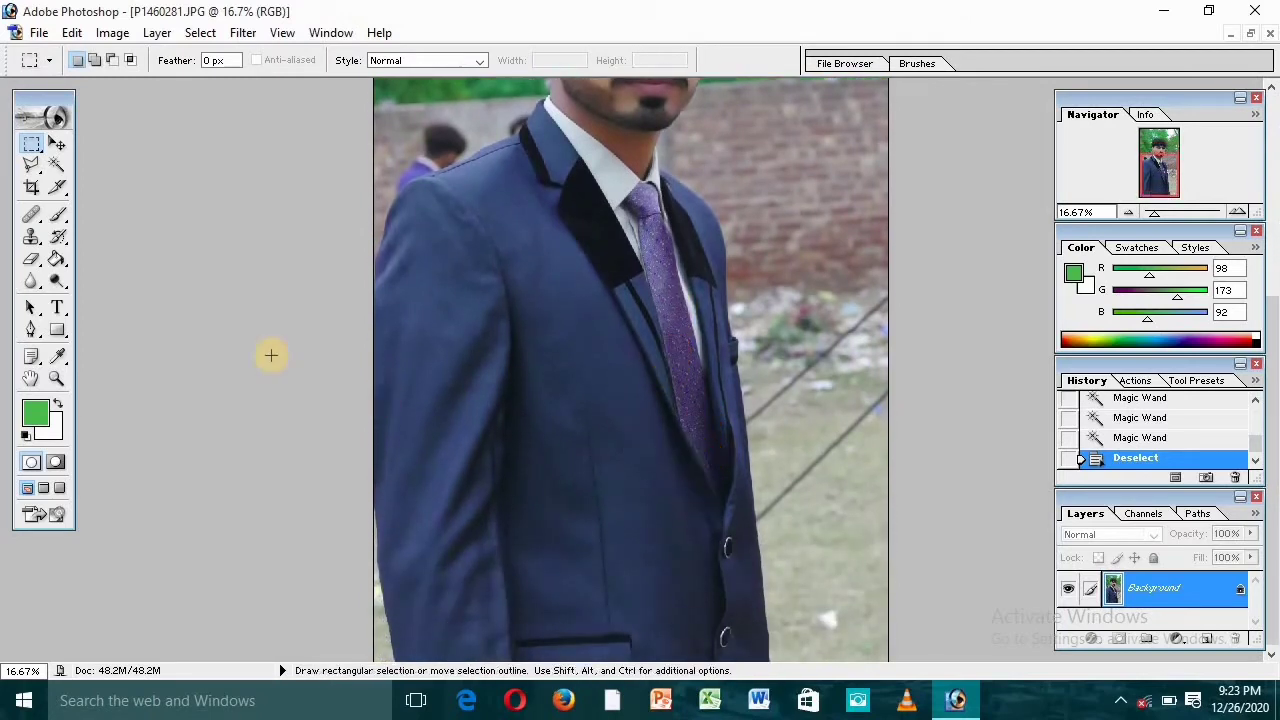
pyautogui.click(58, 165)
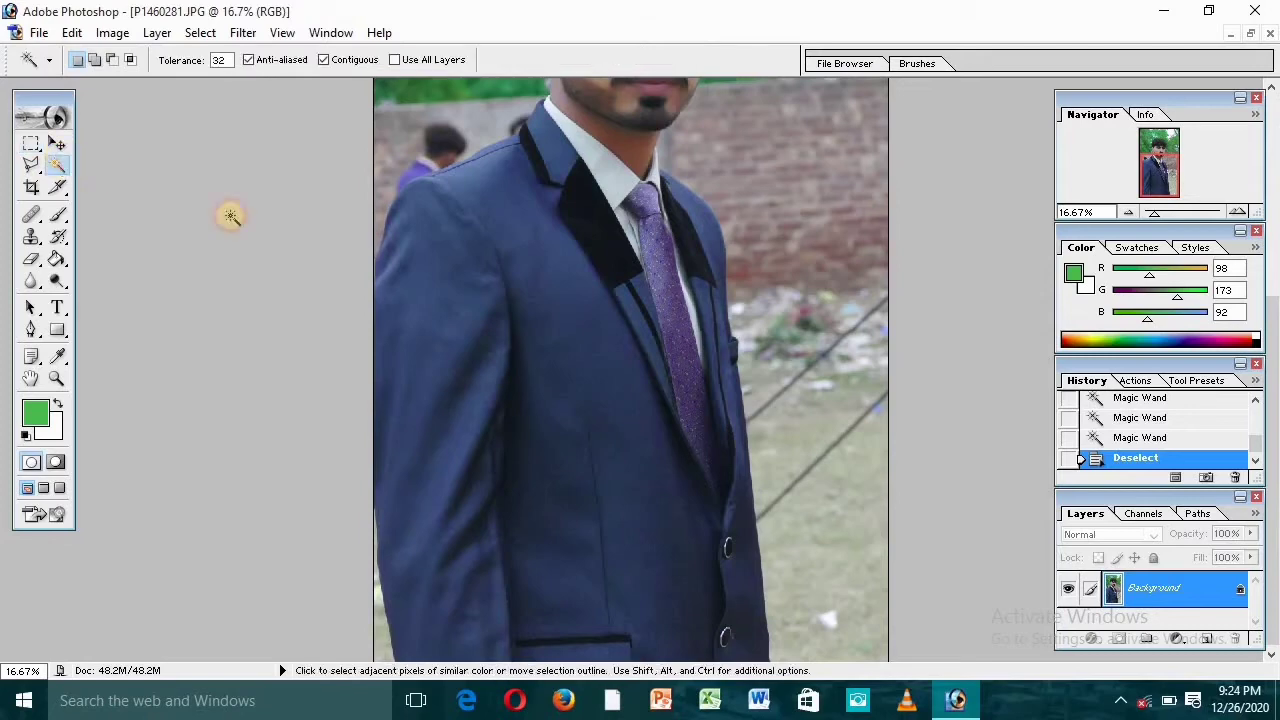
pyautogui.click(502, 264)
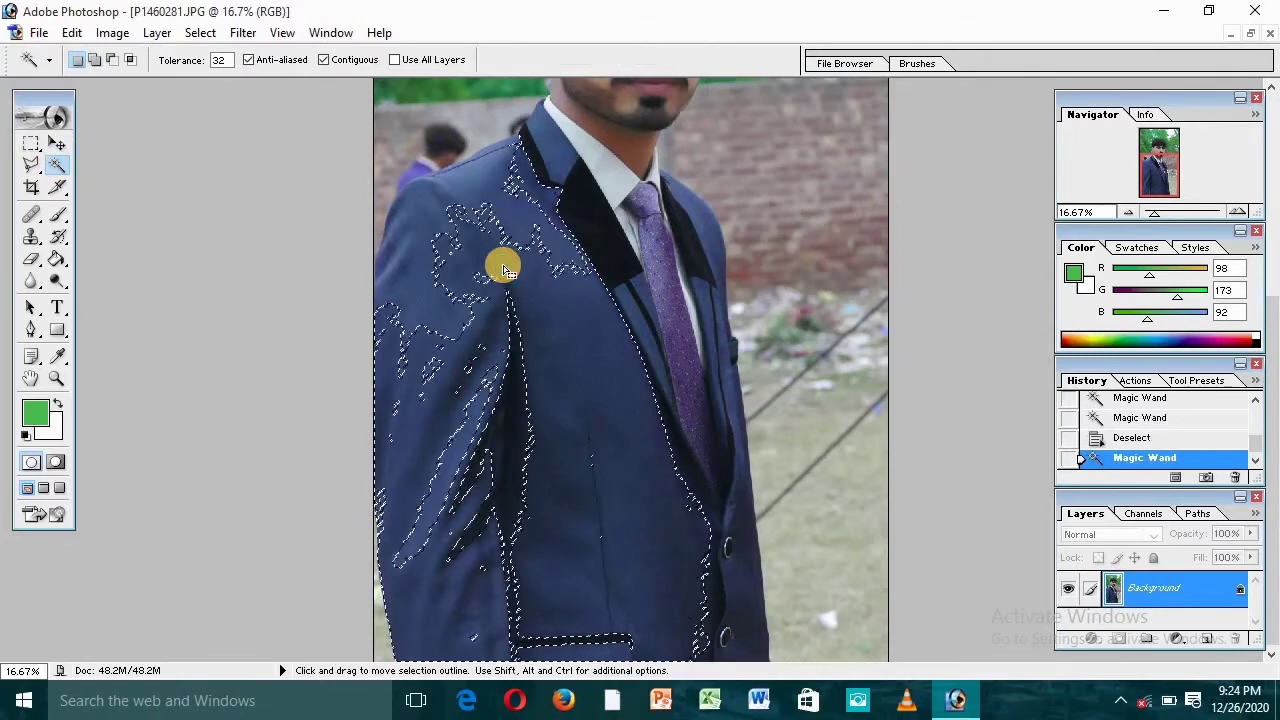
pyautogui.keyDown('shift'); pyautogui.click(433, 230); pyautogui.keyUp('shift')
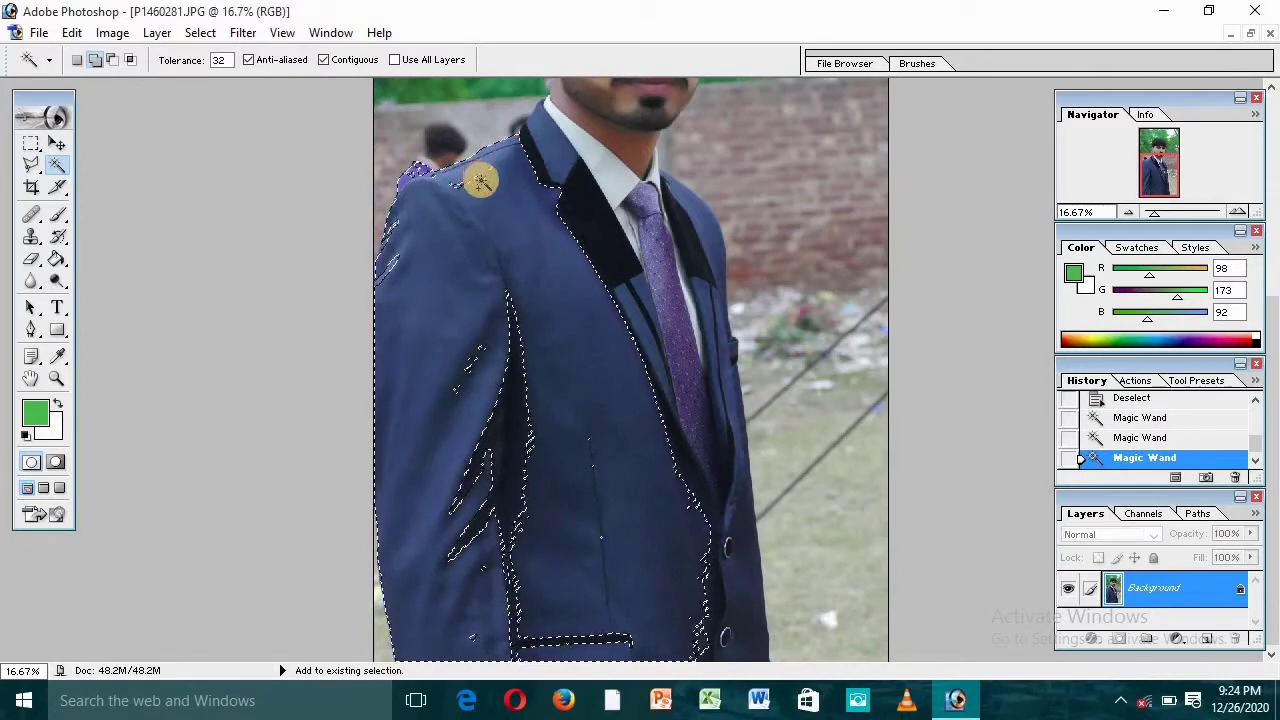
pyautogui.click(712, 256)
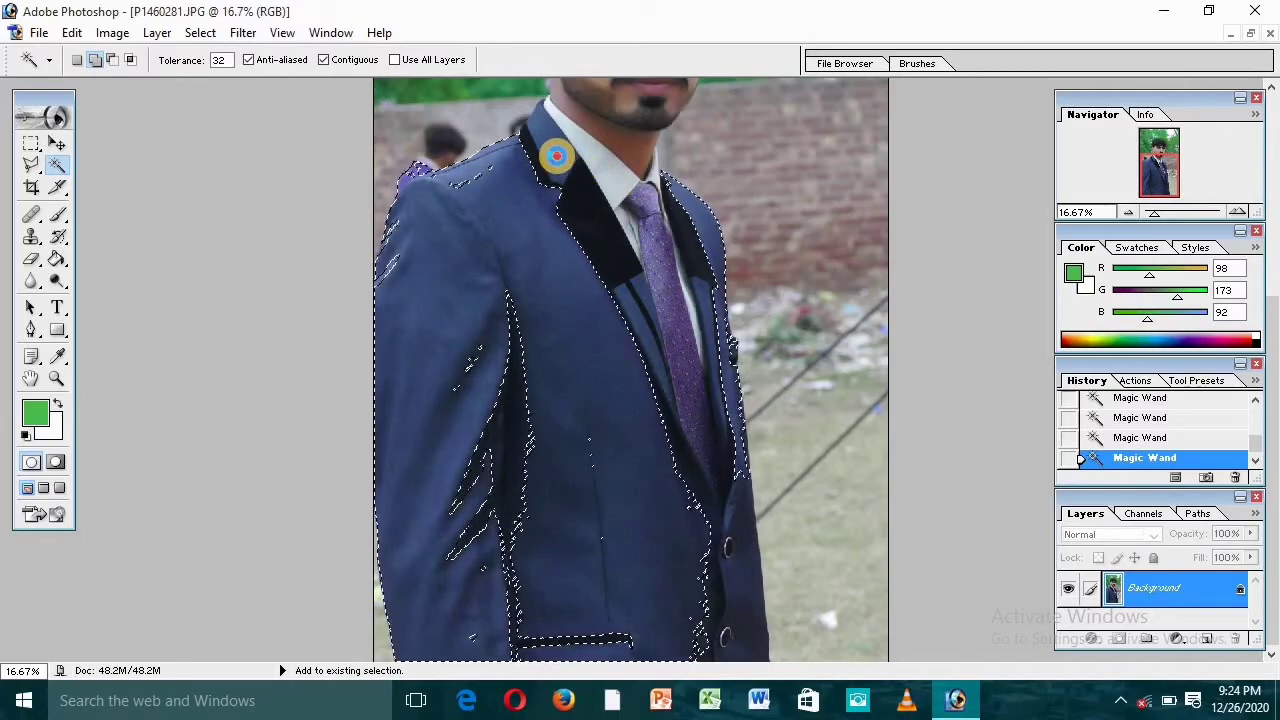
pyautogui.click(557, 155)
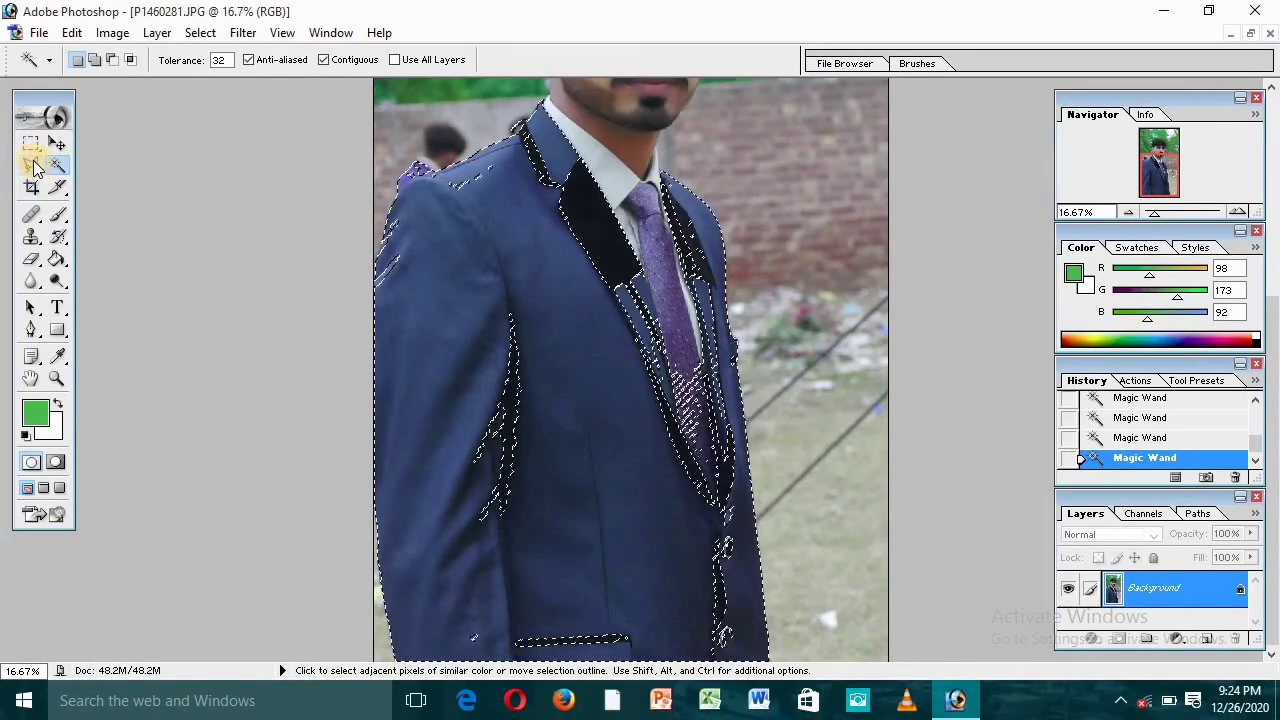
# - Subtract the tie from the suit selection with the Polygonal Lasso
pyautogui.click(31, 165)
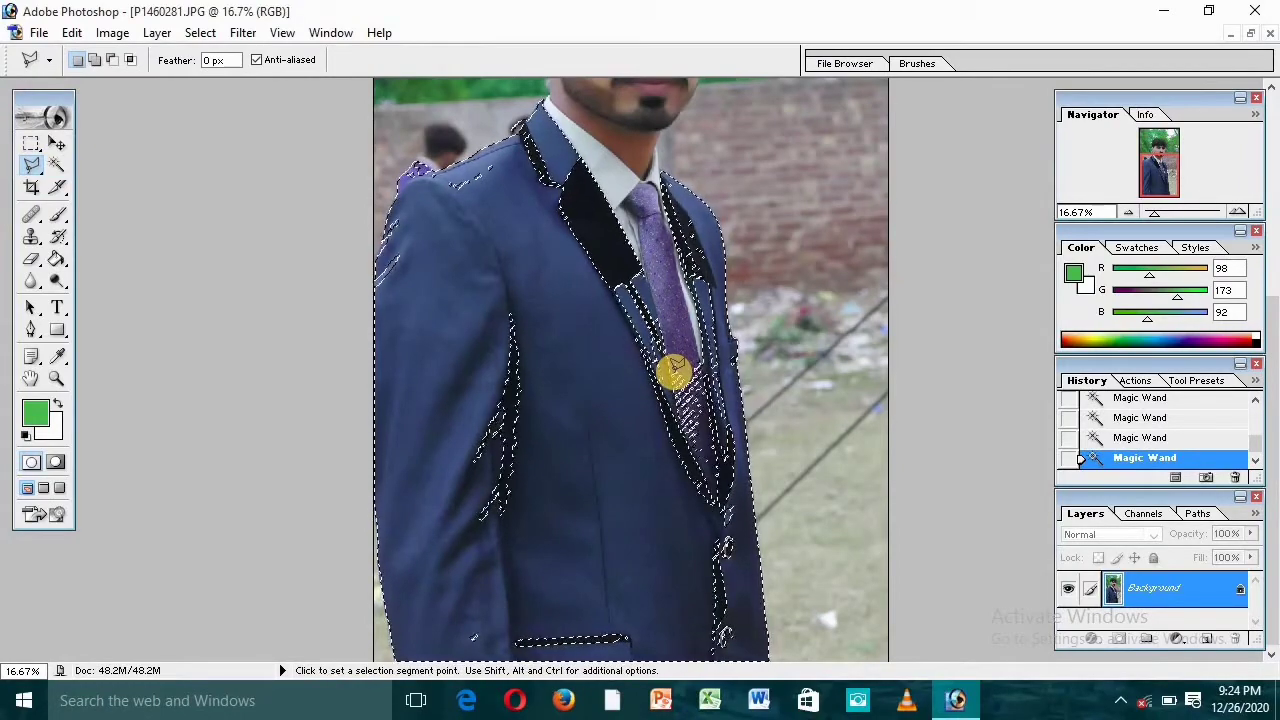
pyautogui.press('alt')
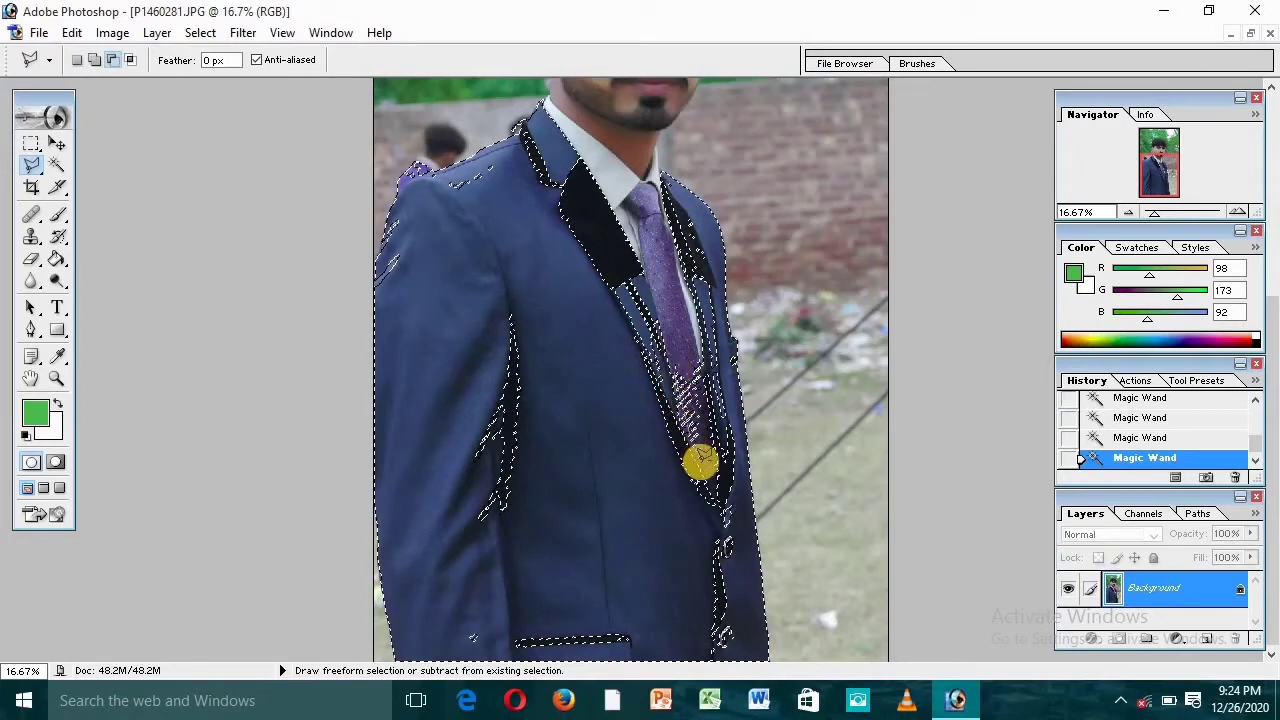
pyautogui.moveTo(674, 372)
pyautogui.mouseDown()
pyautogui.moveTo(701, 476)
pyautogui.moveTo(705, 413)
pyautogui.moveTo(679, 374)
pyautogui.mouseUp()
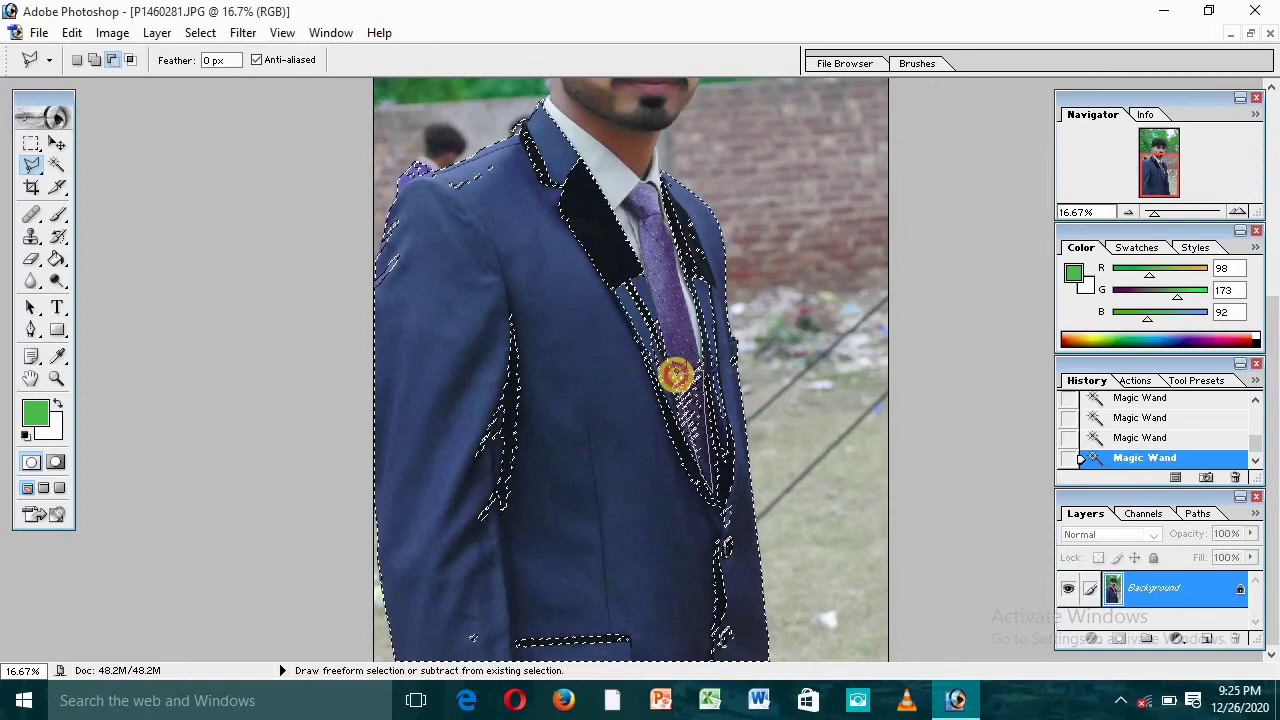
pyautogui.moveTo(676, 373); pyautogui.dragTo(677, 371)
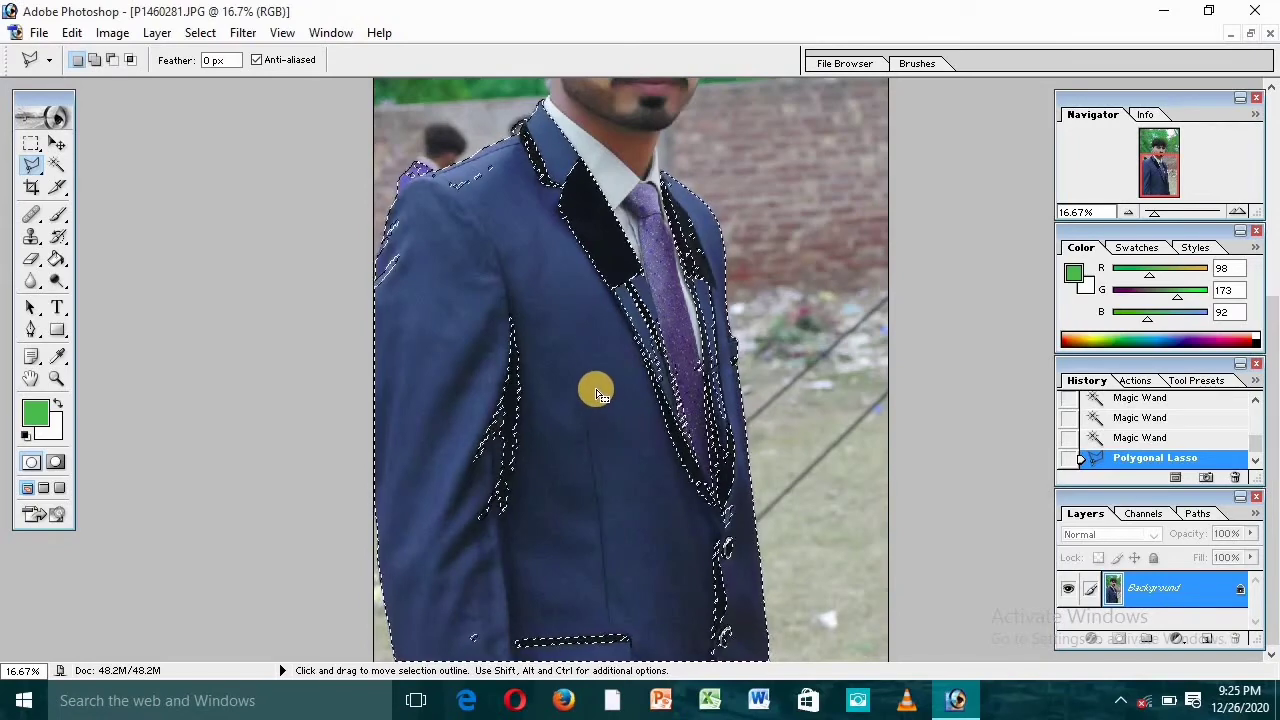
# - Feather the suit selection to soften its edges
pyautogui.rightClick(545, 306)
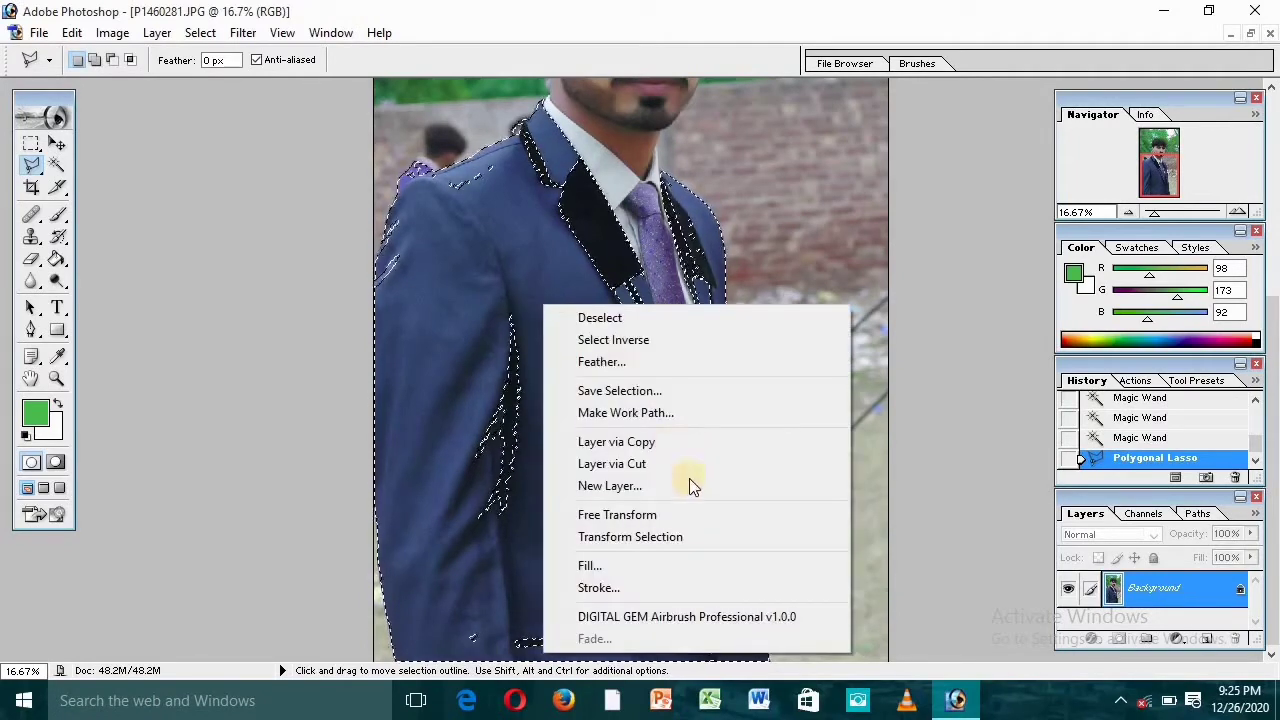
pyautogui.click(650, 361)
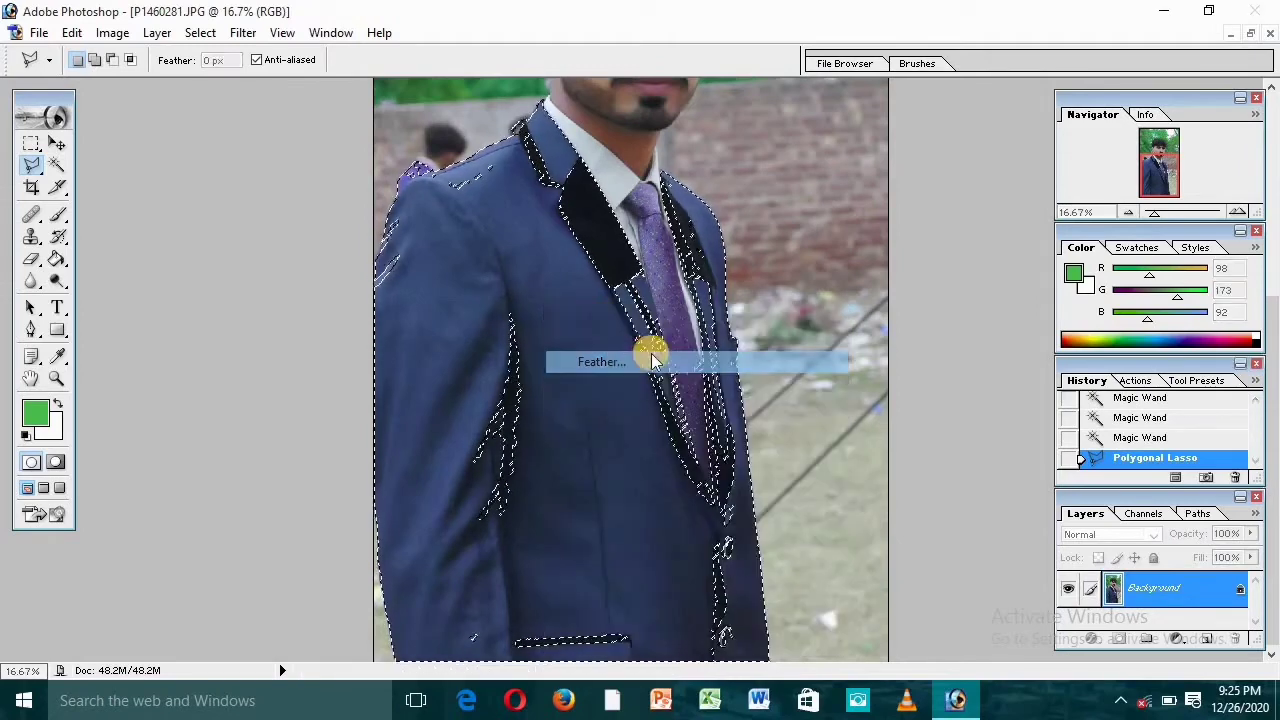
pyautogui.click(708, 348)
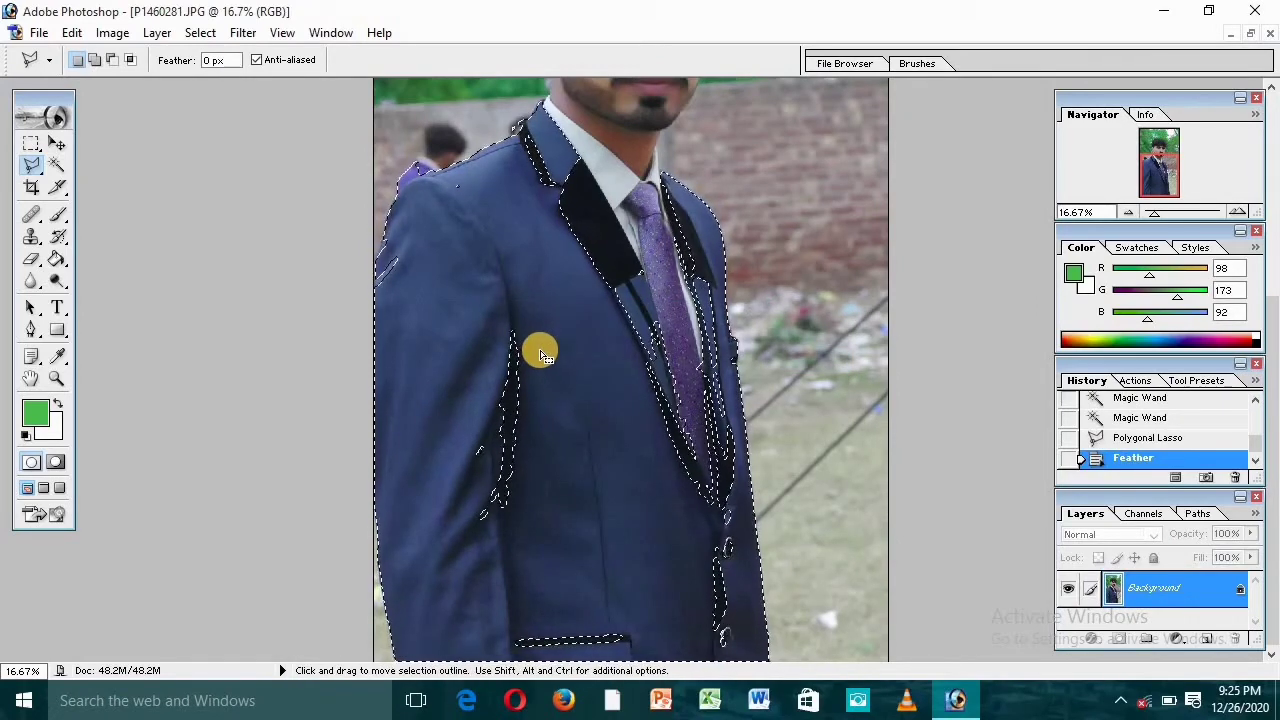
# - In Color Balance, shift Yellow–Blue toward blue: midtones +44, shadows +21, highlights +26
pyautogui.hotkey('ctrl', 'b')
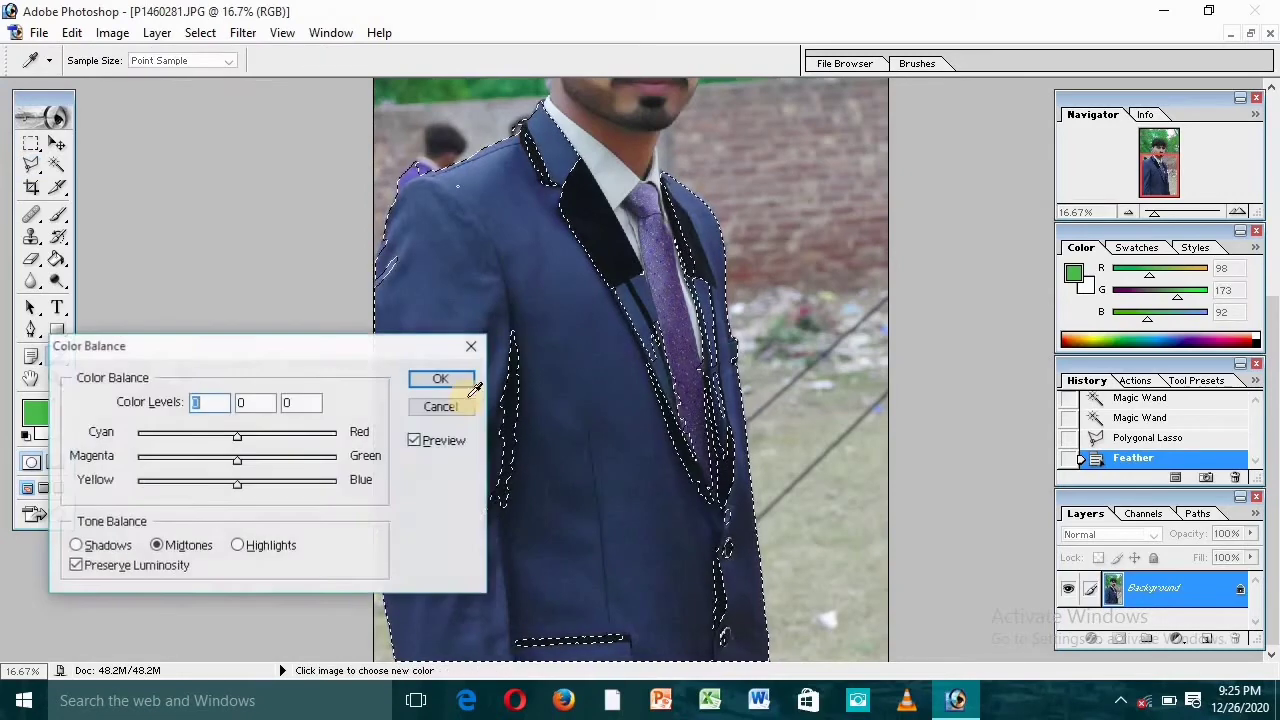
pyautogui.click(241, 482)
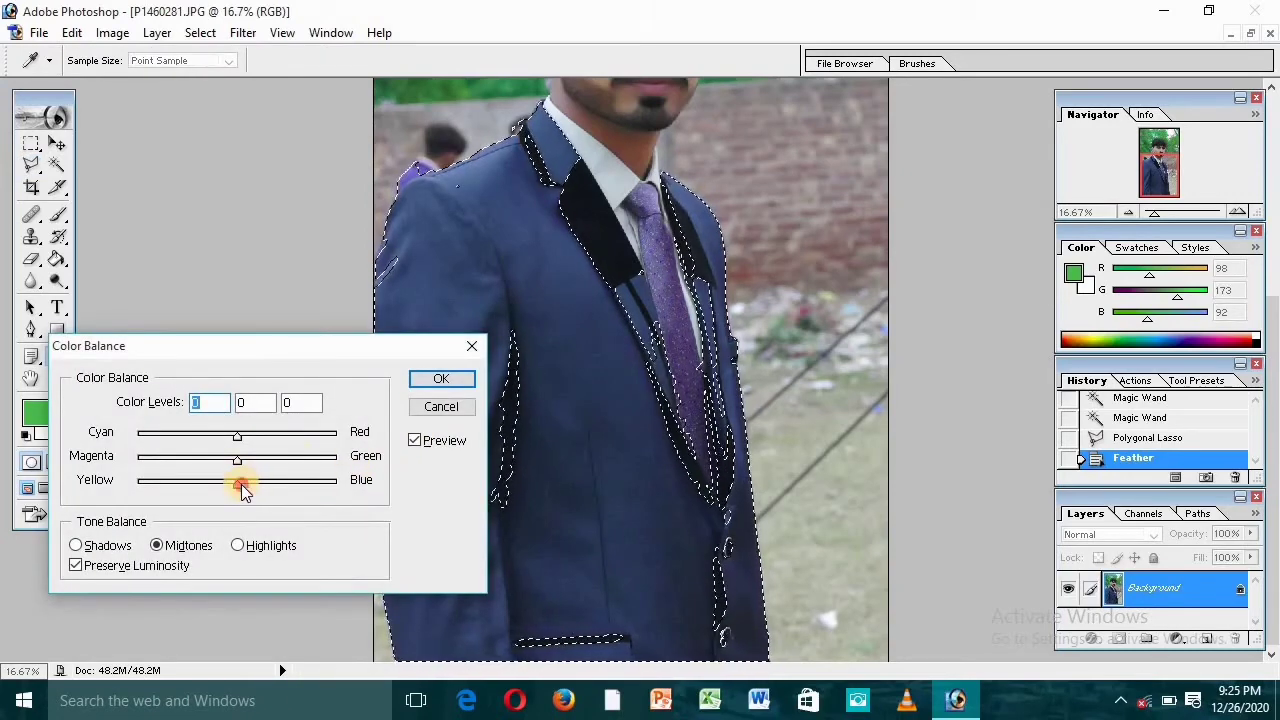
pyautogui.moveTo(241, 484); pyautogui.dragTo(282, 494)
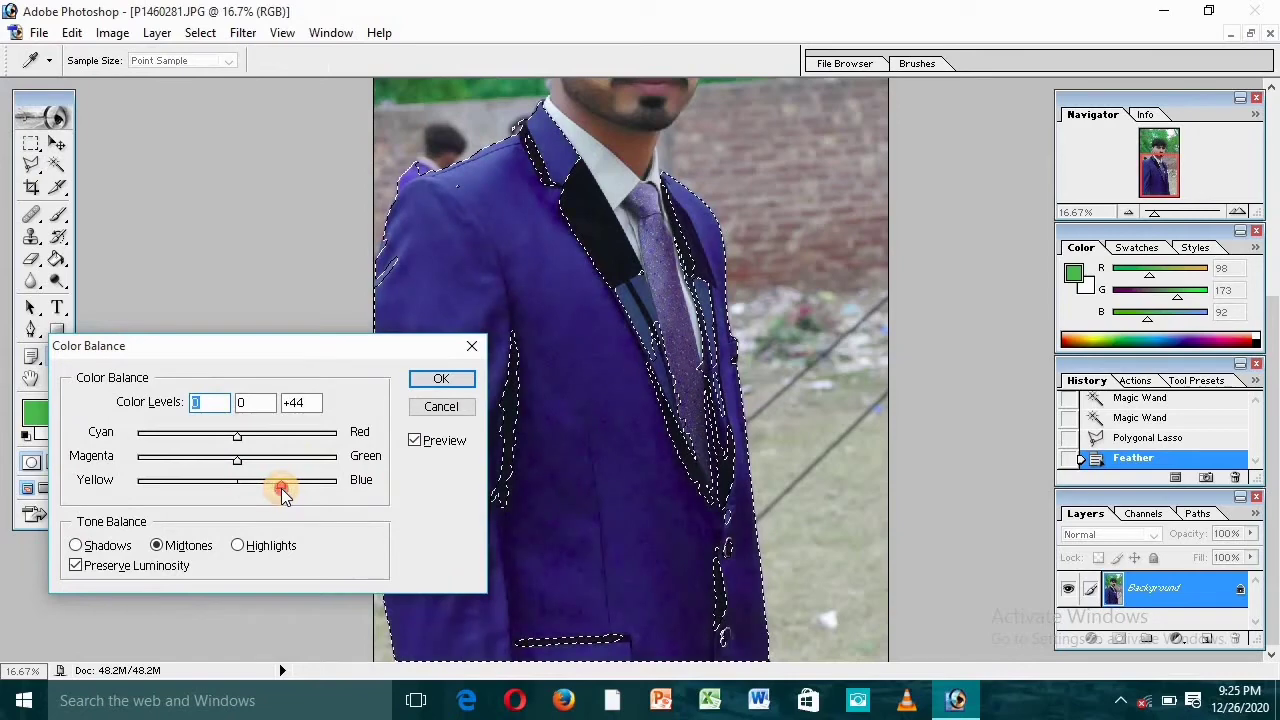
pyautogui.click(76, 545)
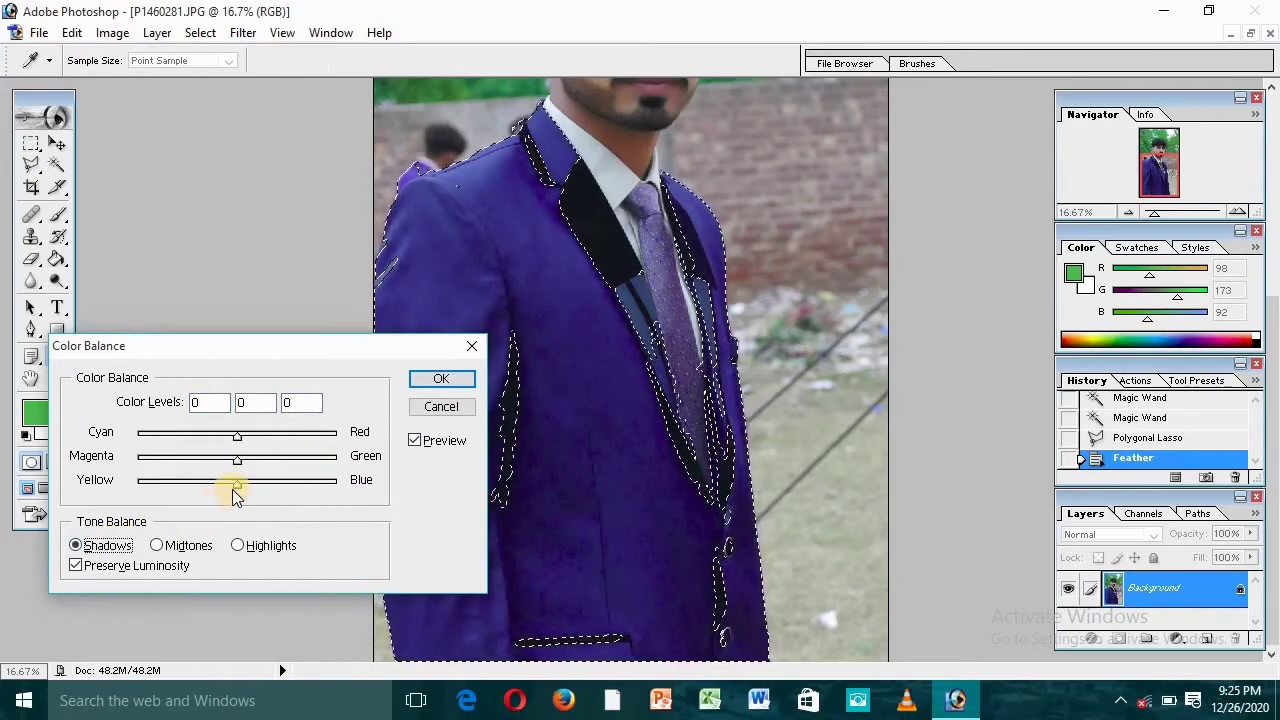
pyautogui.moveTo(237, 484); pyautogui.dragTo(258, 487)
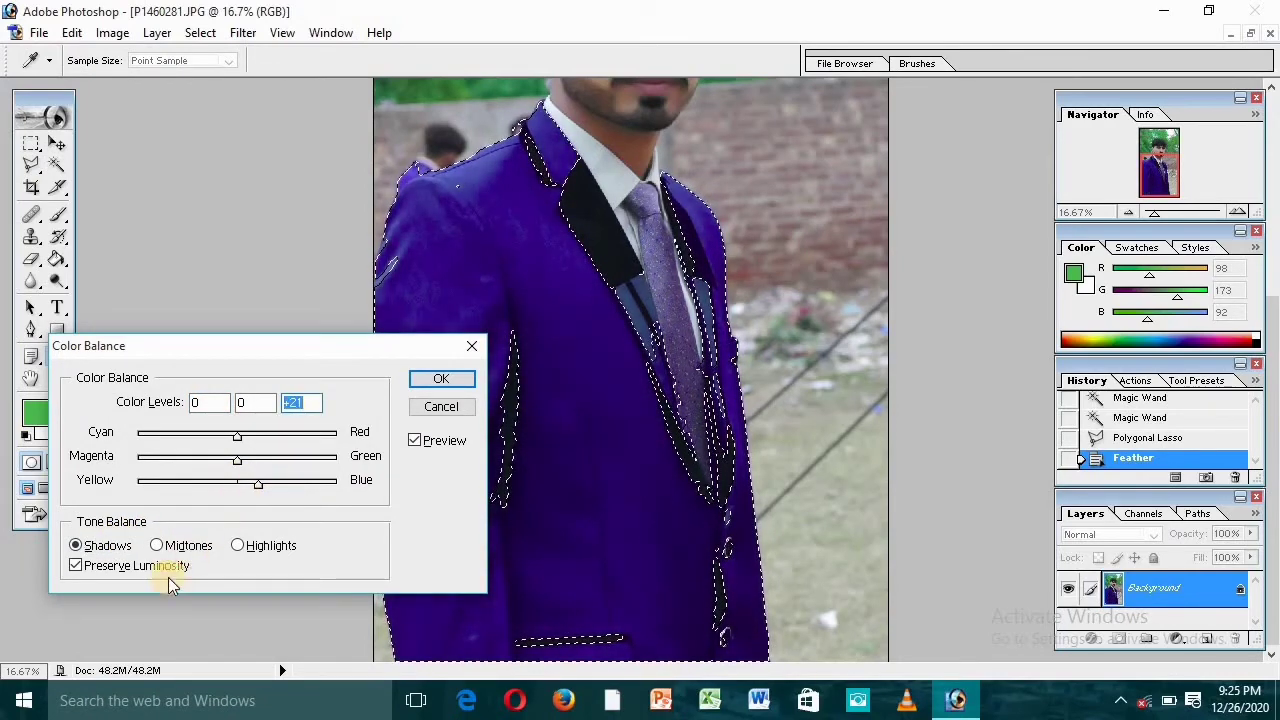
pyautogui.click(250, 547)
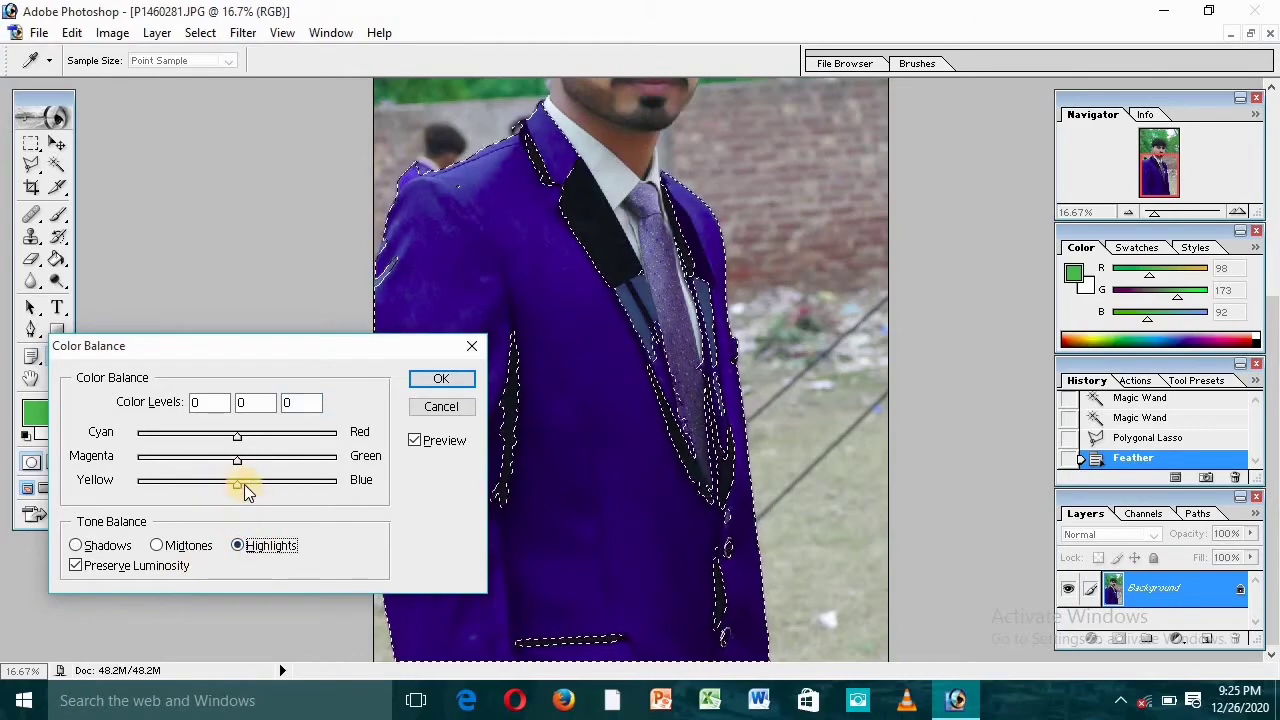
pyautogui.moveTo(240, 486); pyautogui.dragTo(263, 487)
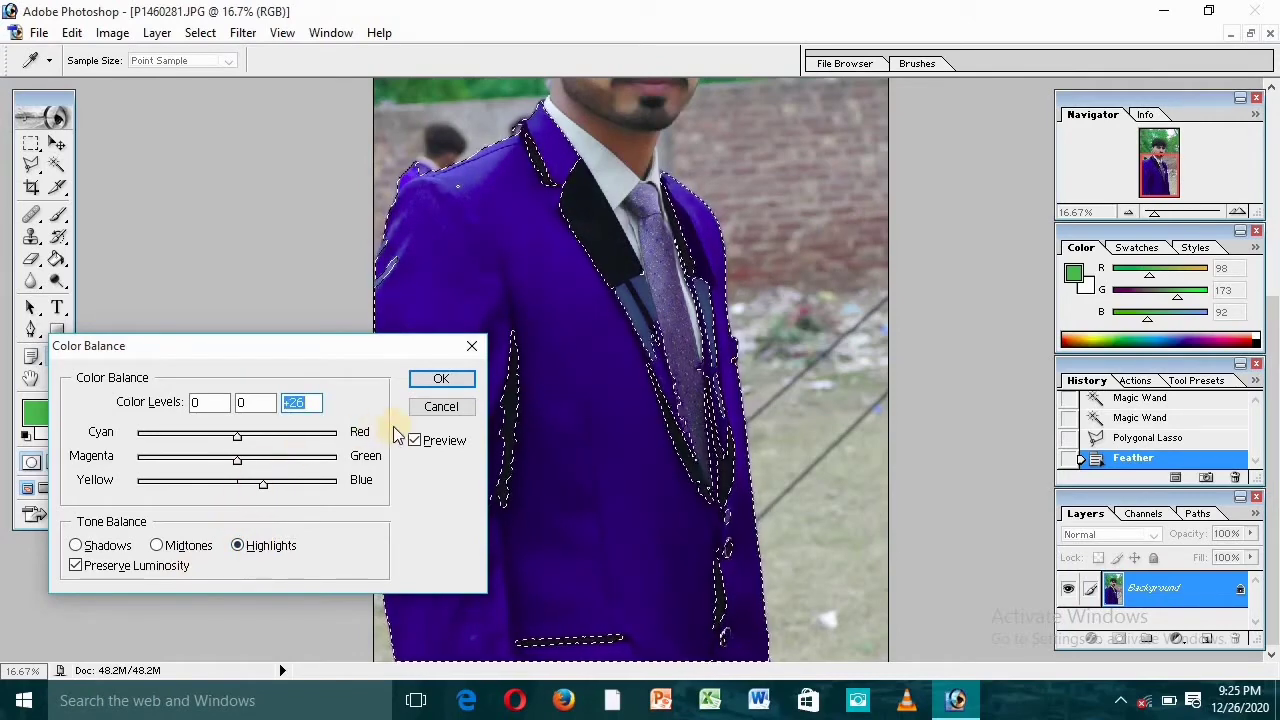
# - Apply the purple Color Balance to the suit and clear the selection
pyautogui.click(420, 384)
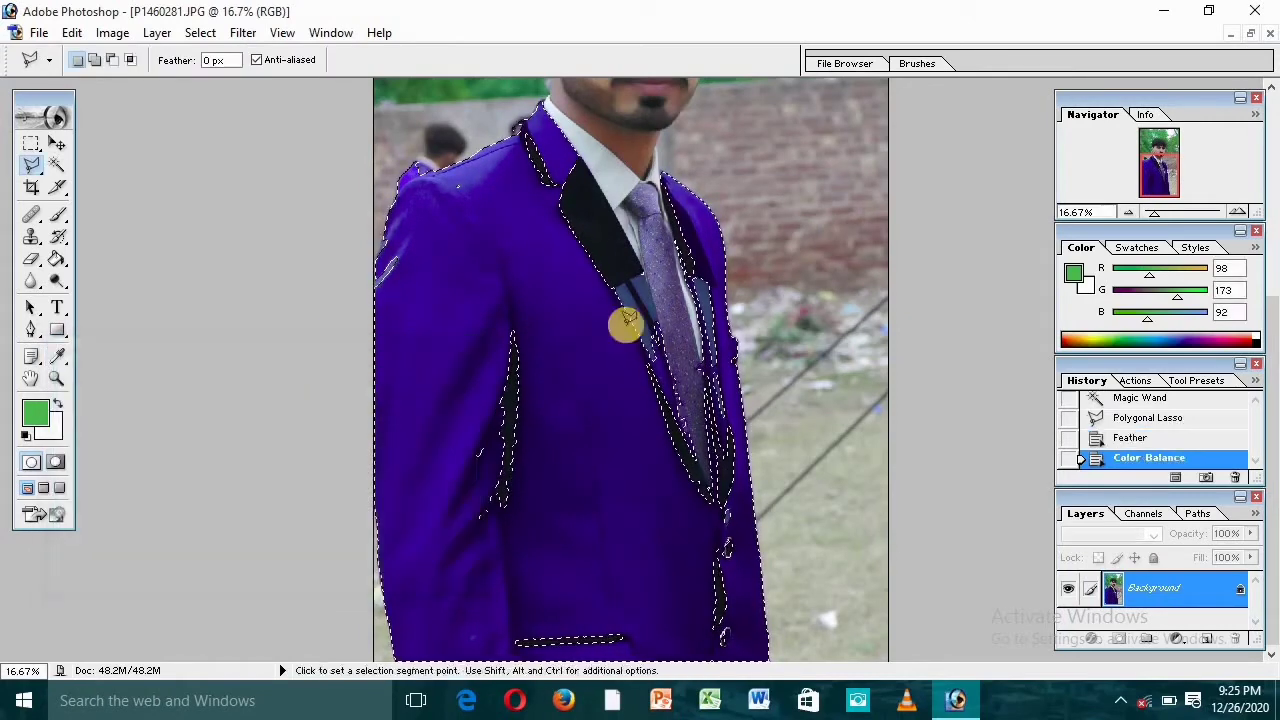
pyautogui.hotkey('ctrl', 'd')
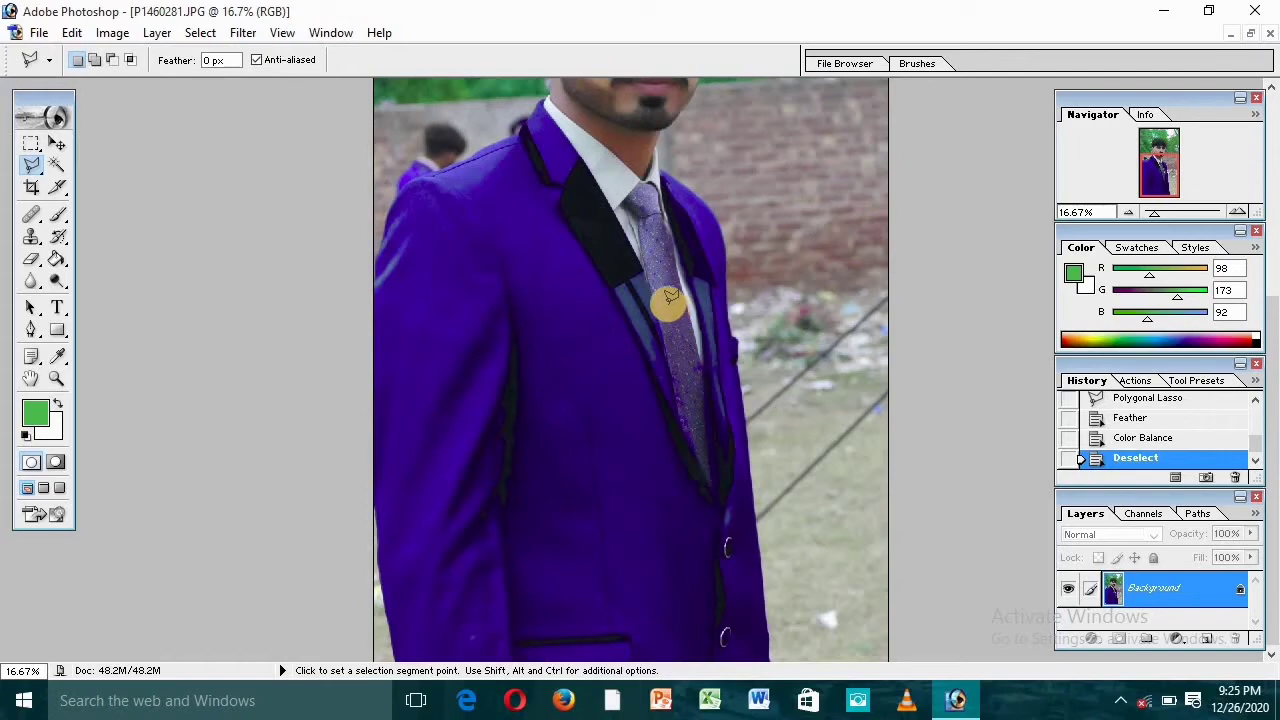
pyautogui.press('ctrl')
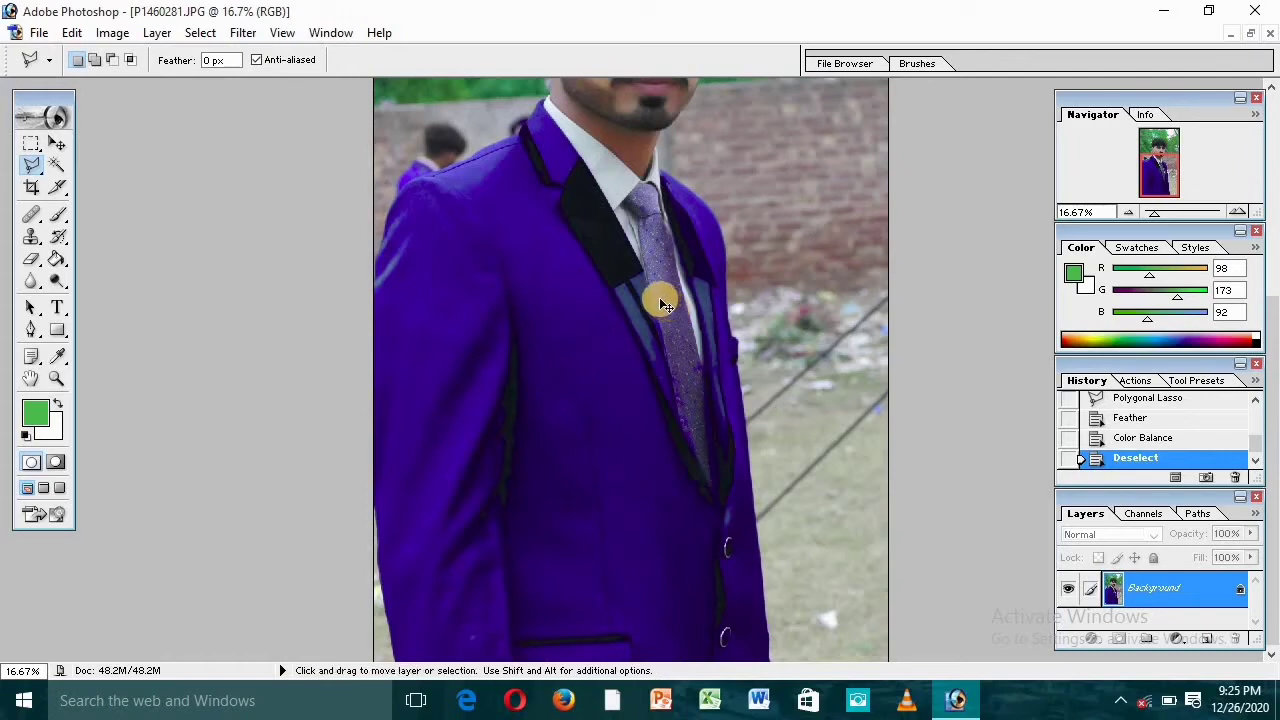
# - Zoom and pan around the portrait to inspect the recoloured purple suit
pyautogui.hotkey('ctrl', '+')
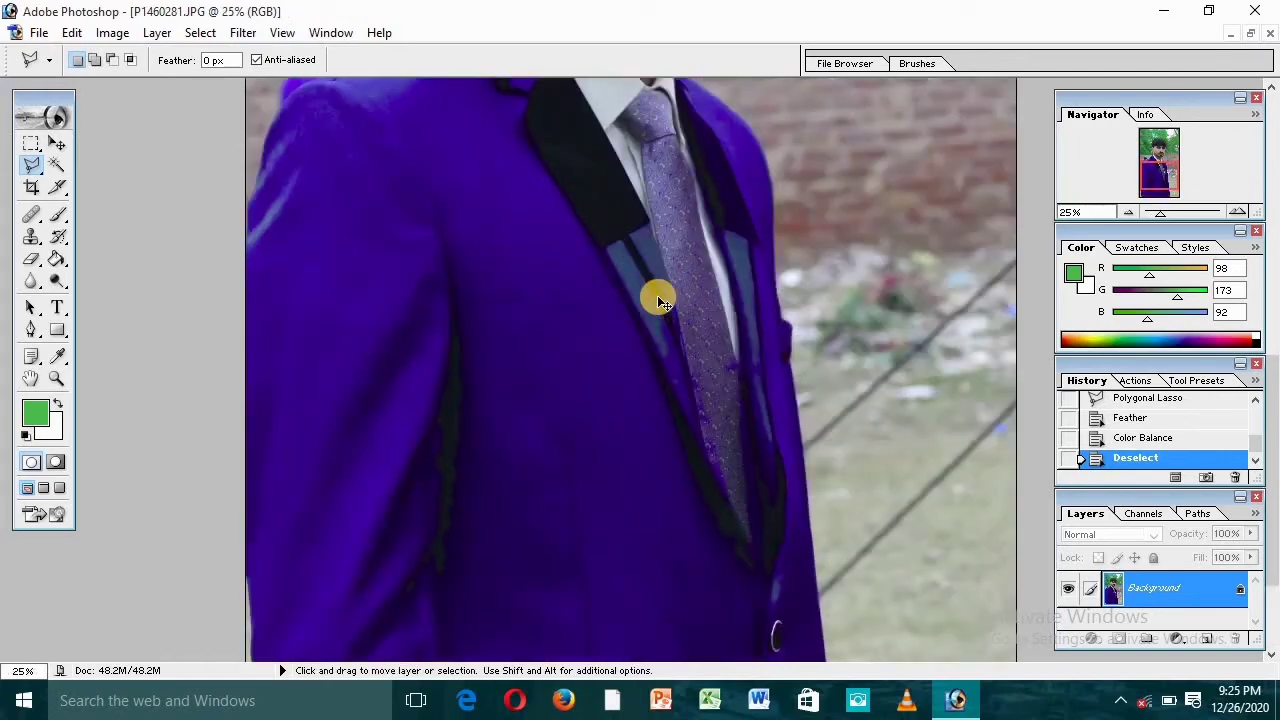
pyautogui.press('space')
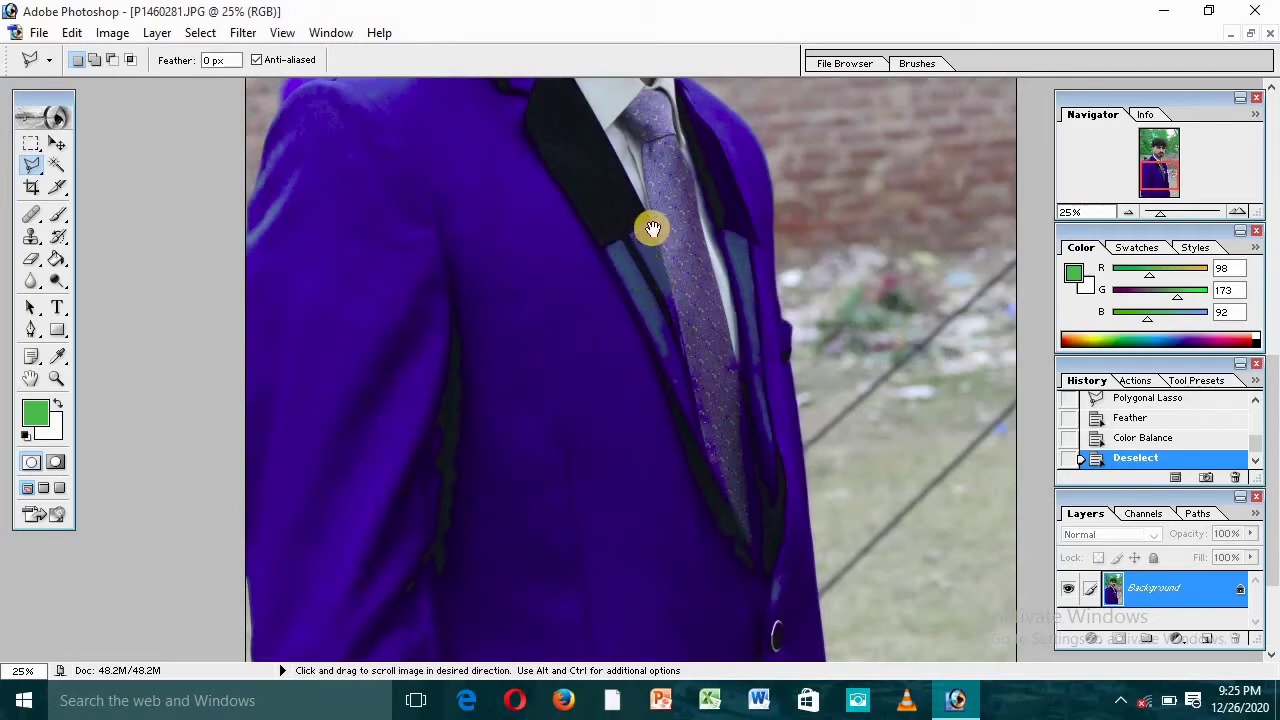
pyautogui.moveTo(651, 228)
pyautogui.mouseDown()
pyautogui.moveTo(581, 491)
pyautogui.moveTo(577, 477)
pyautogui.moveTo(577, 577)
pyautogui.moveTo(574, 528)
pyautogui.mouseUp()
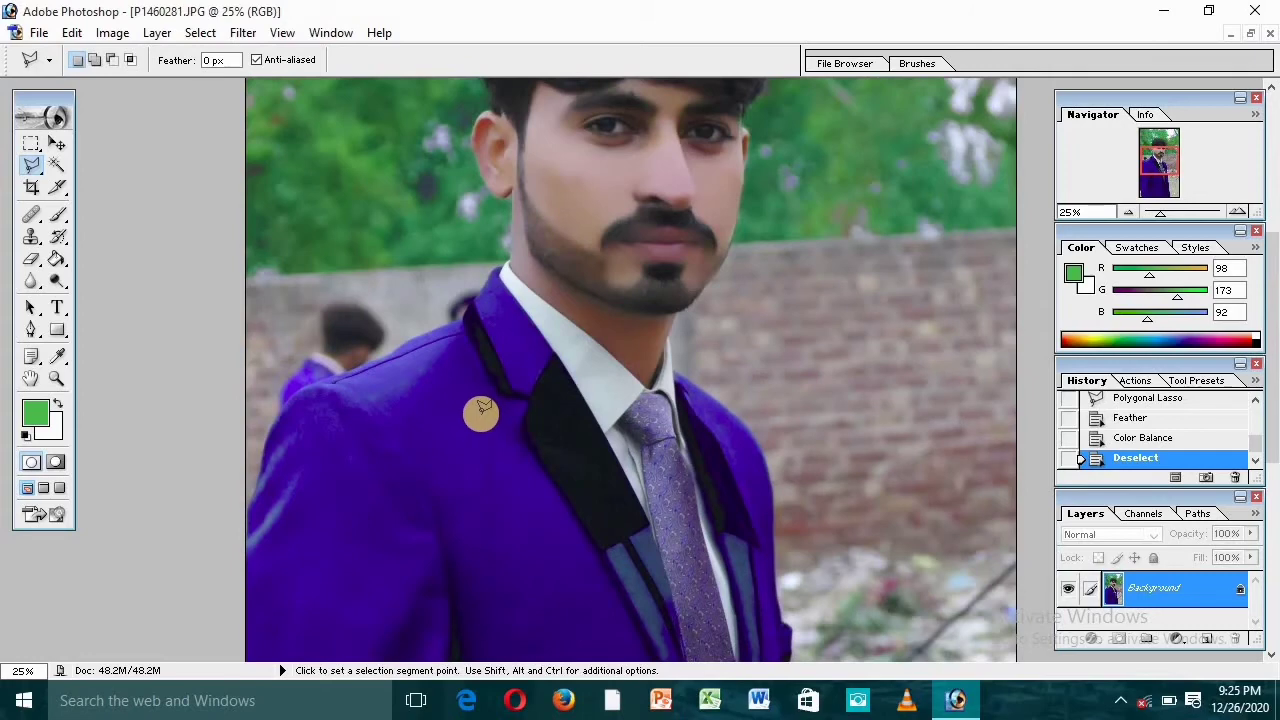
pyautogui.hotkey('ctrl', '-')
pyautogui.hotkey('ctrl', '-')
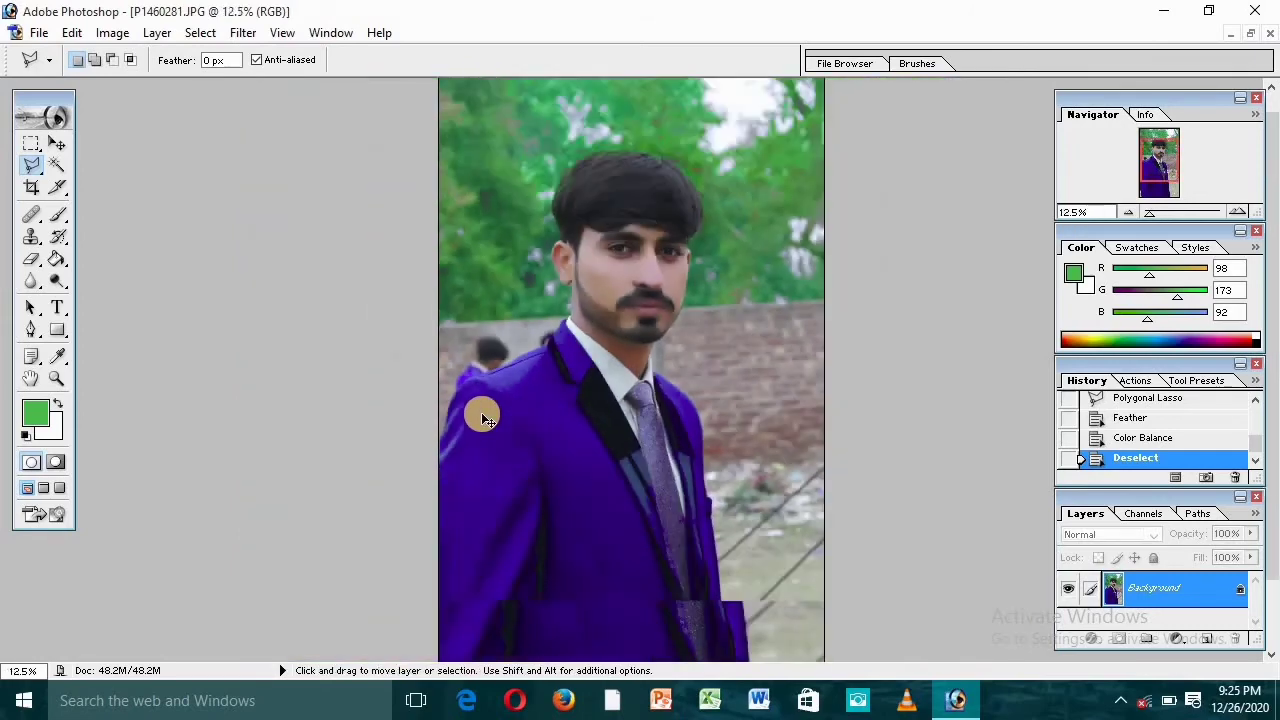
pyautogui.hotkey('ctrl', '-')
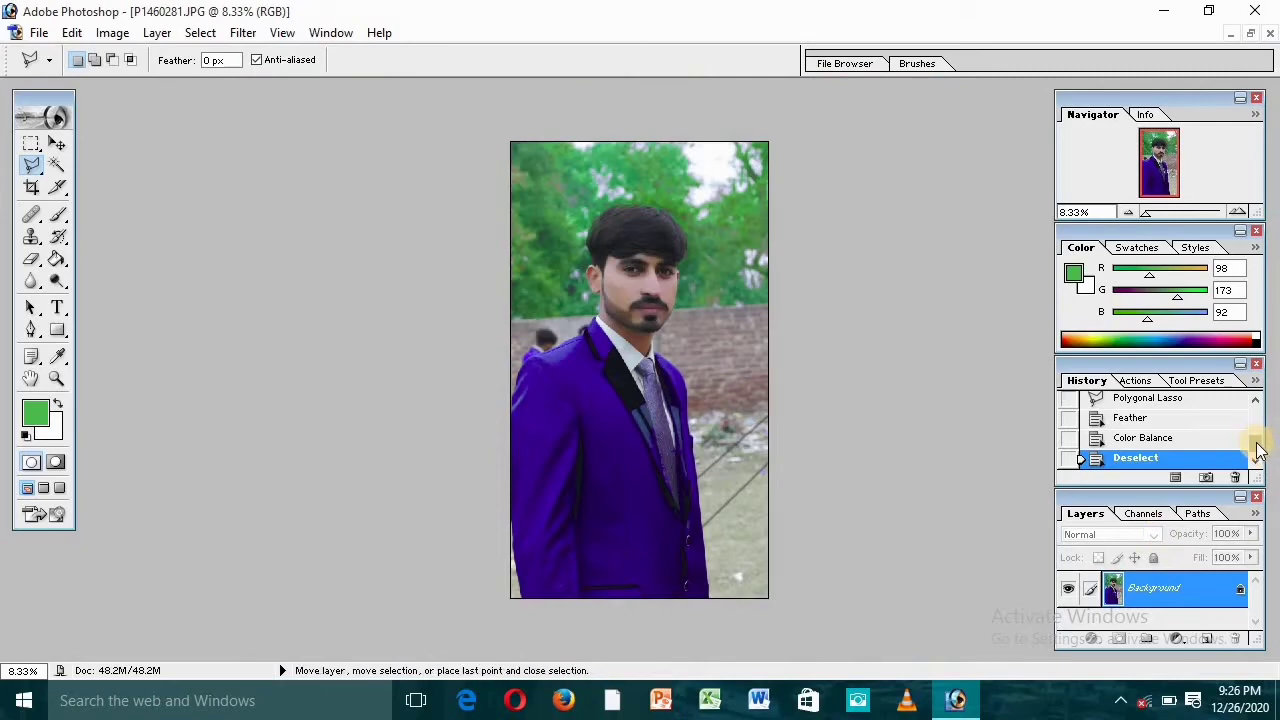
pyautogui.hotkey('ctrl', '+')
pyautogui.hotkey('ctrl', '+')
pyautogui.hotkey('ctrl', '+')
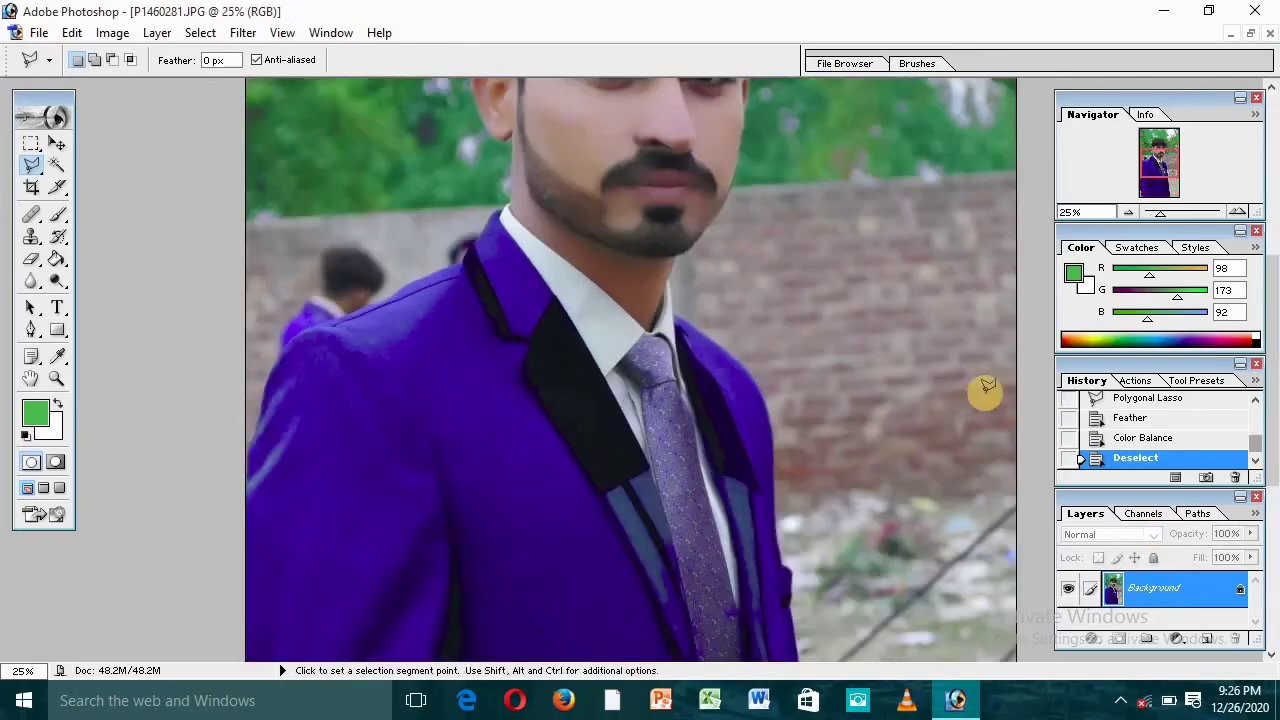
pyautogui.moveTo(808, 303)
pyautogui.mouseDown()
pyautogui.moveTo(771, 514)
pyautogui.moveTo(781, 370)
pyautogui.mouseUp()
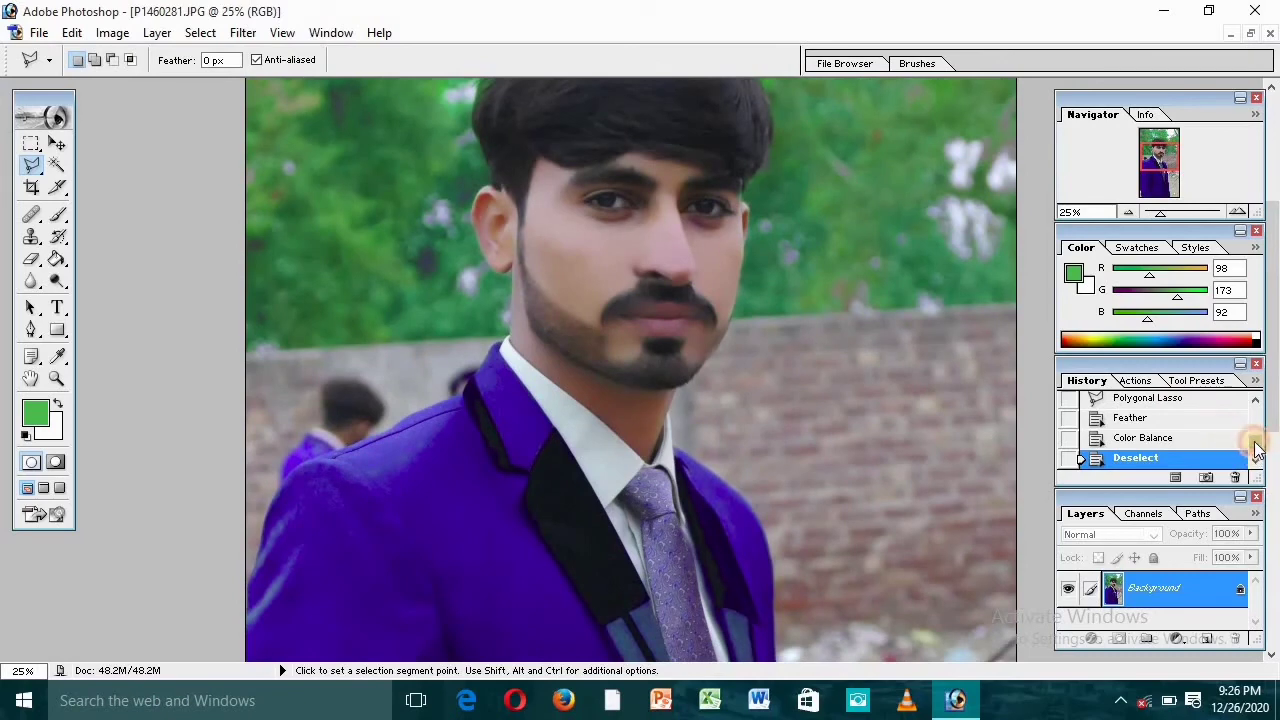
pyautogui.moveTo(1257, 455); pyautogui.dragTo(1255, 405)
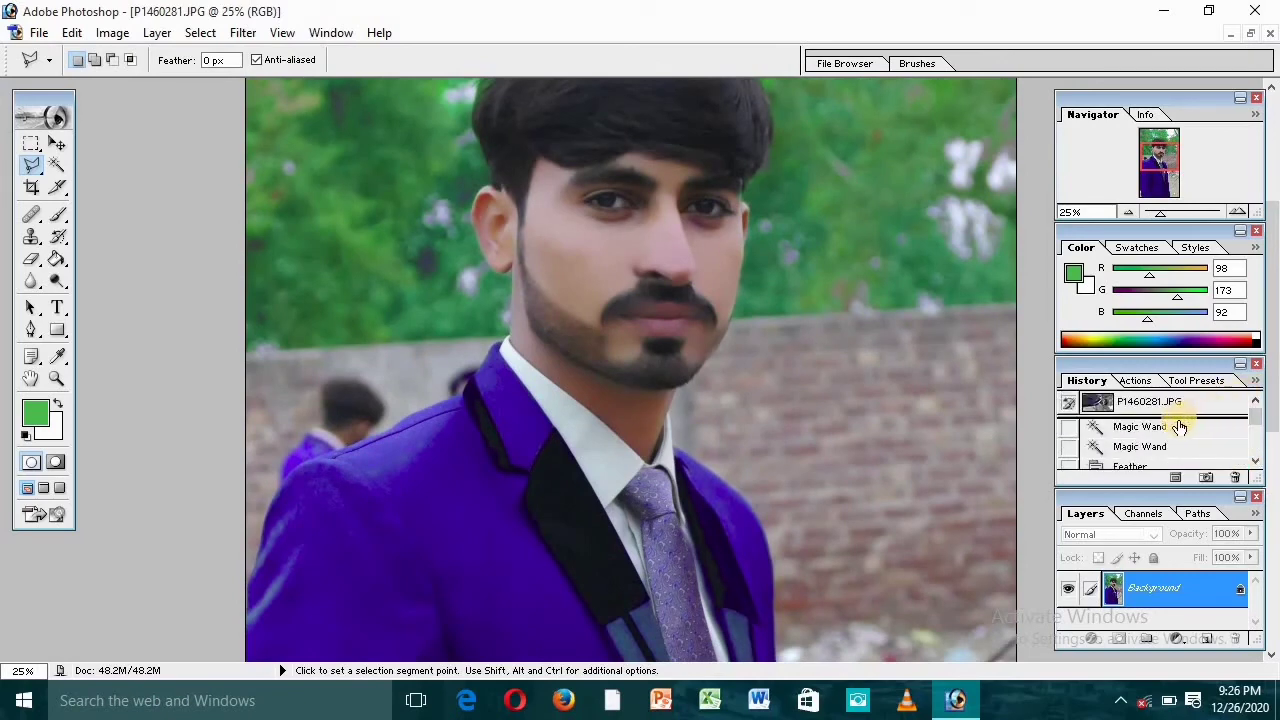
pyautogui.click(1180, 427)
pyautogui.click(1180, 403)
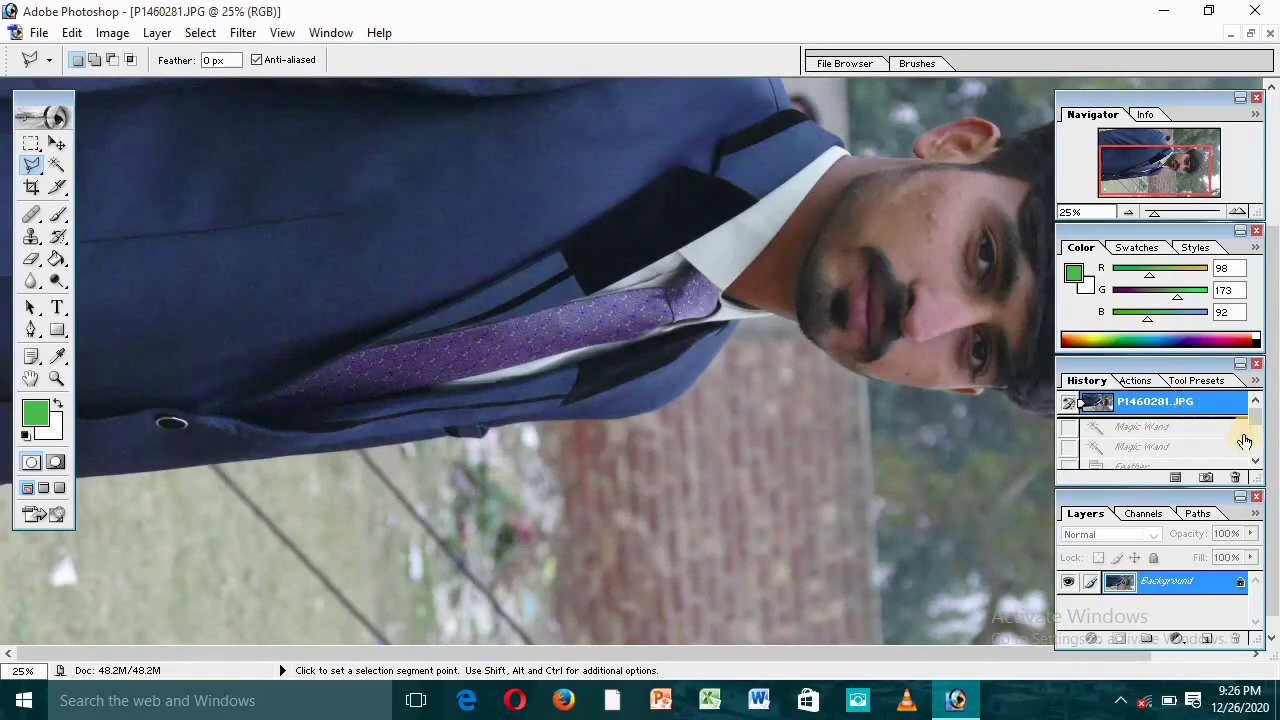
pyautogui.moveTo(1258, 425); pyautogui.dragTo(1258, 470)
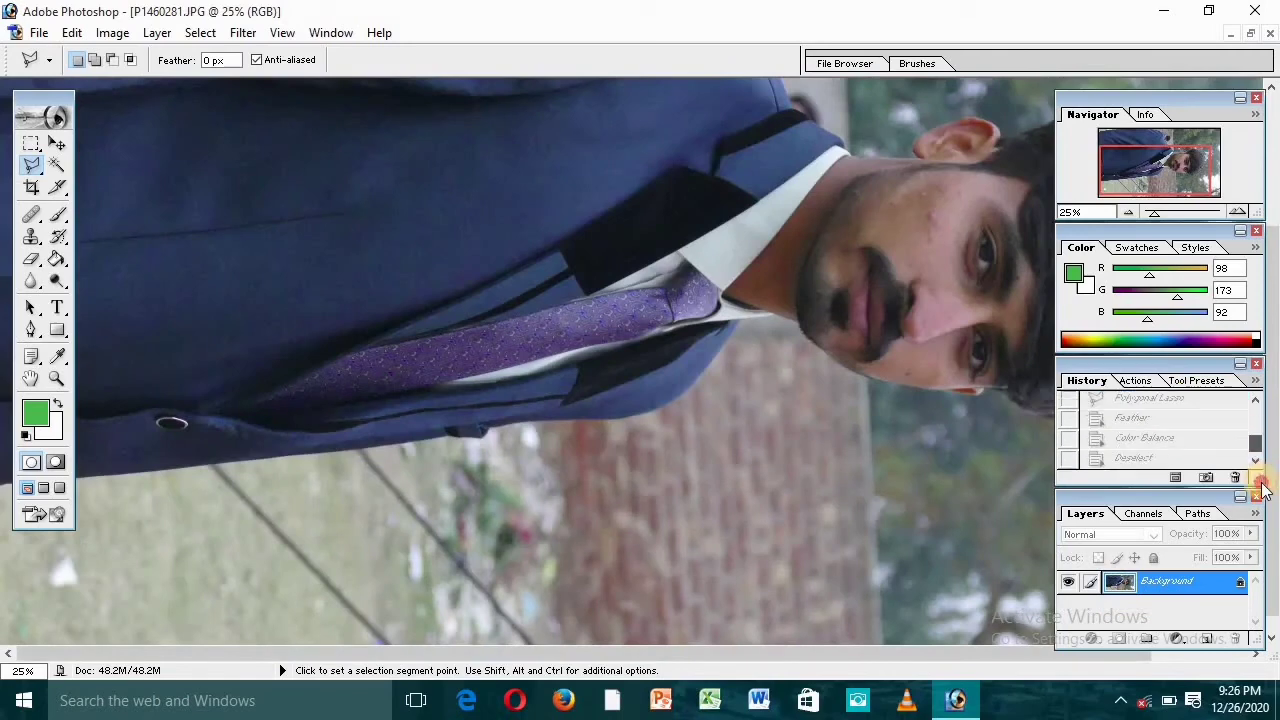
pyautogui.click(1185, 460)
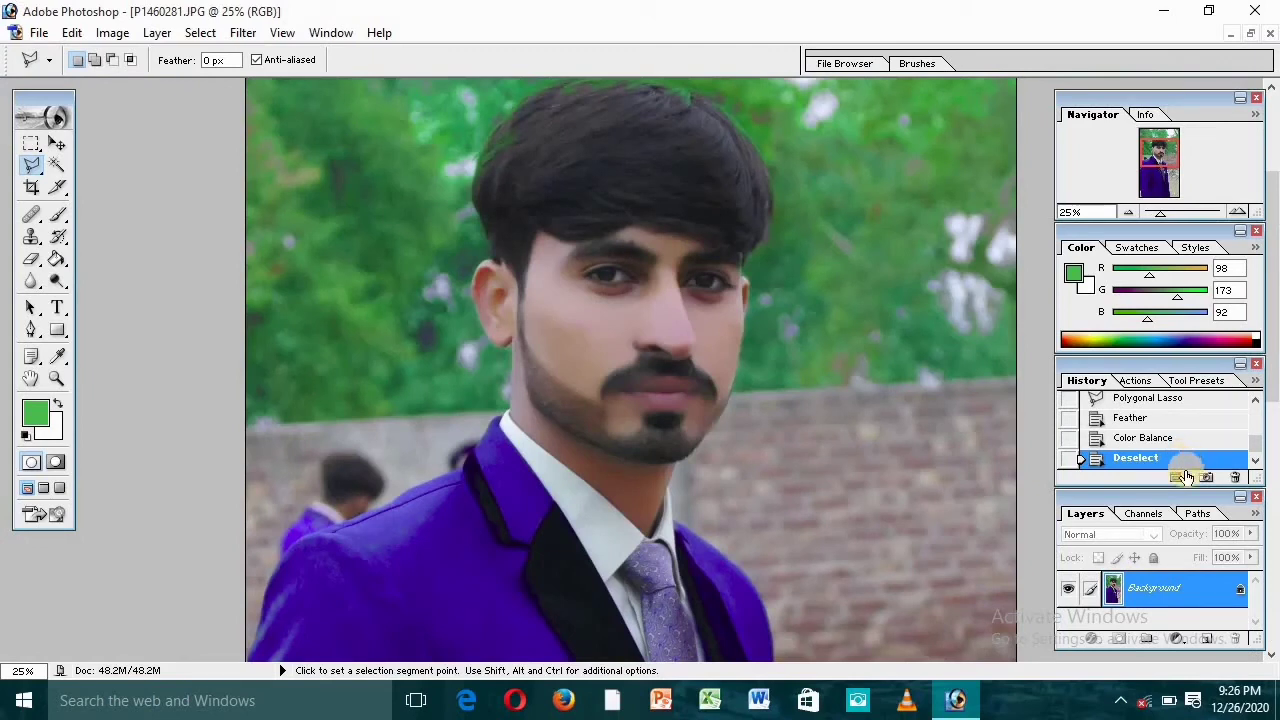
pyautogui.moveTo(894, 438); pyautogui.dragTo(890, 378)
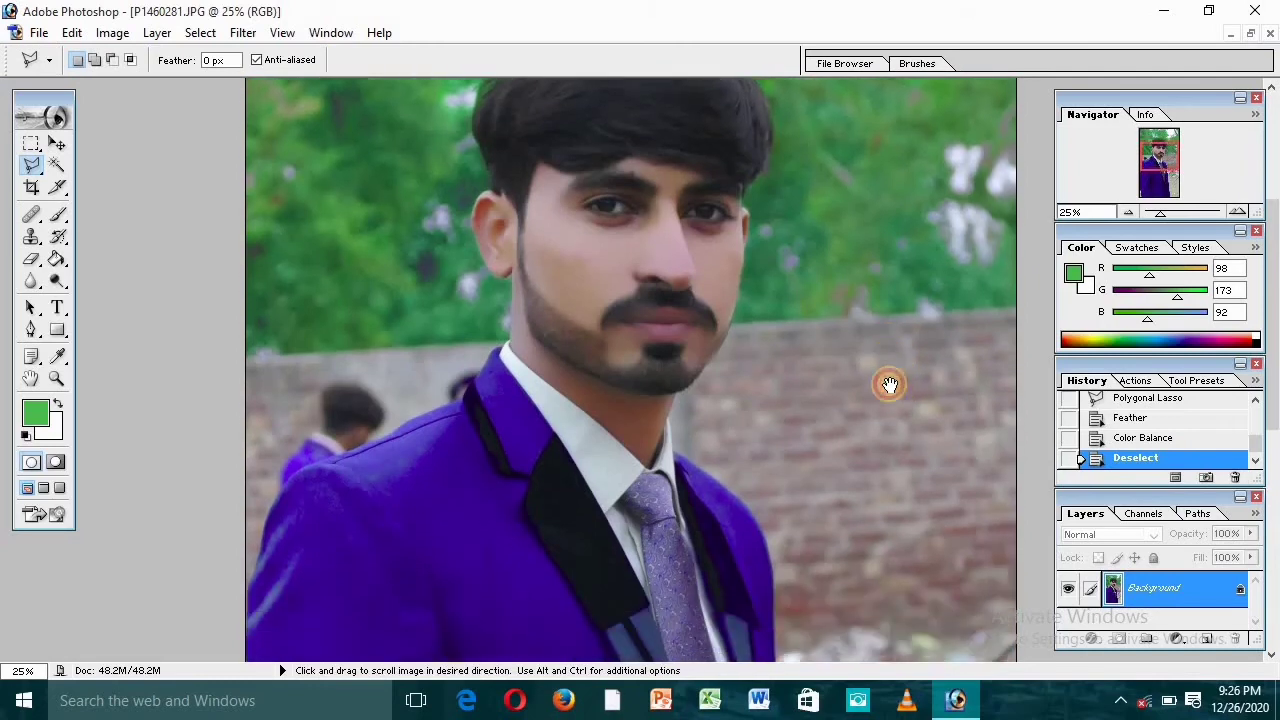